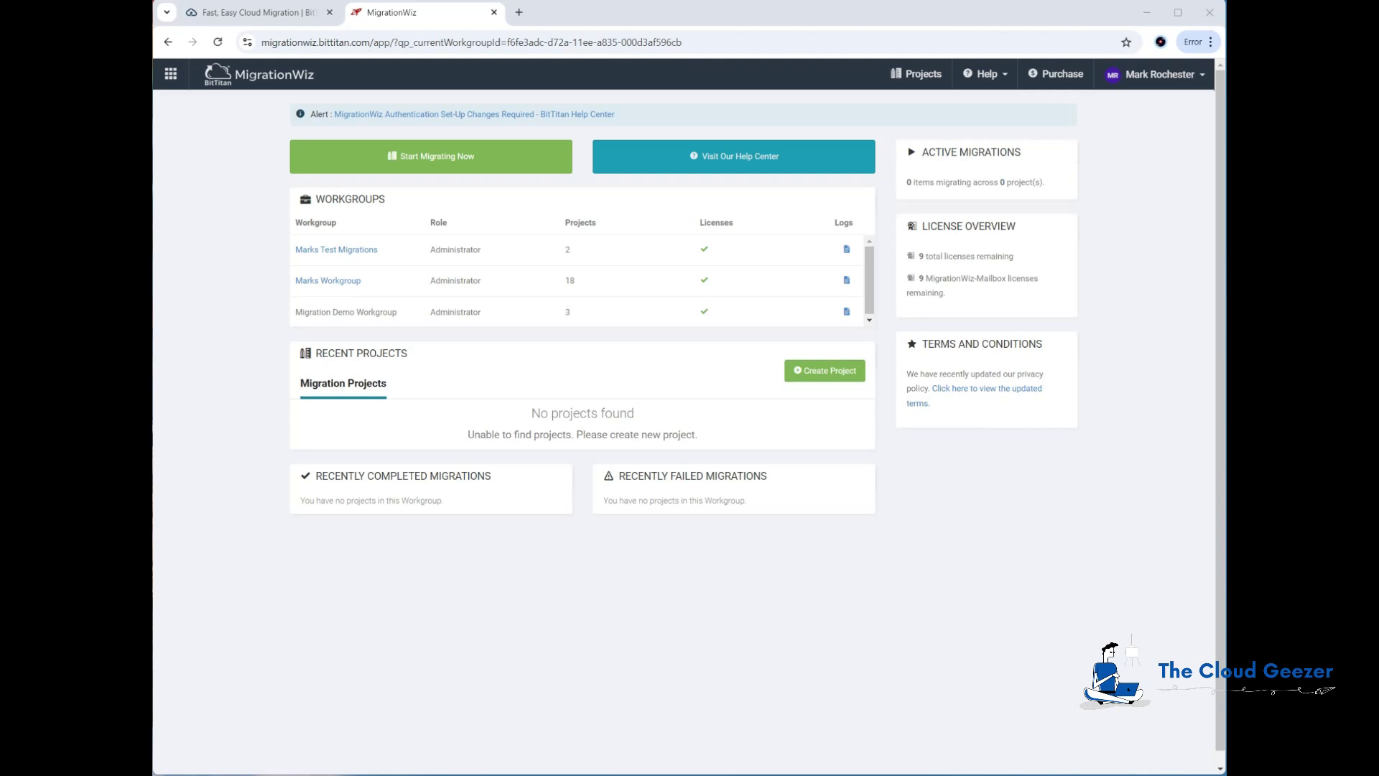
Step: Open the BitTitan Help Center's Microsoft 365 to Microsoft 365 mailbox migration guide
{"action": "left_click", "coordinate": [983, 75]}
{"action": "left_click", "coordinate": [961, 105]}
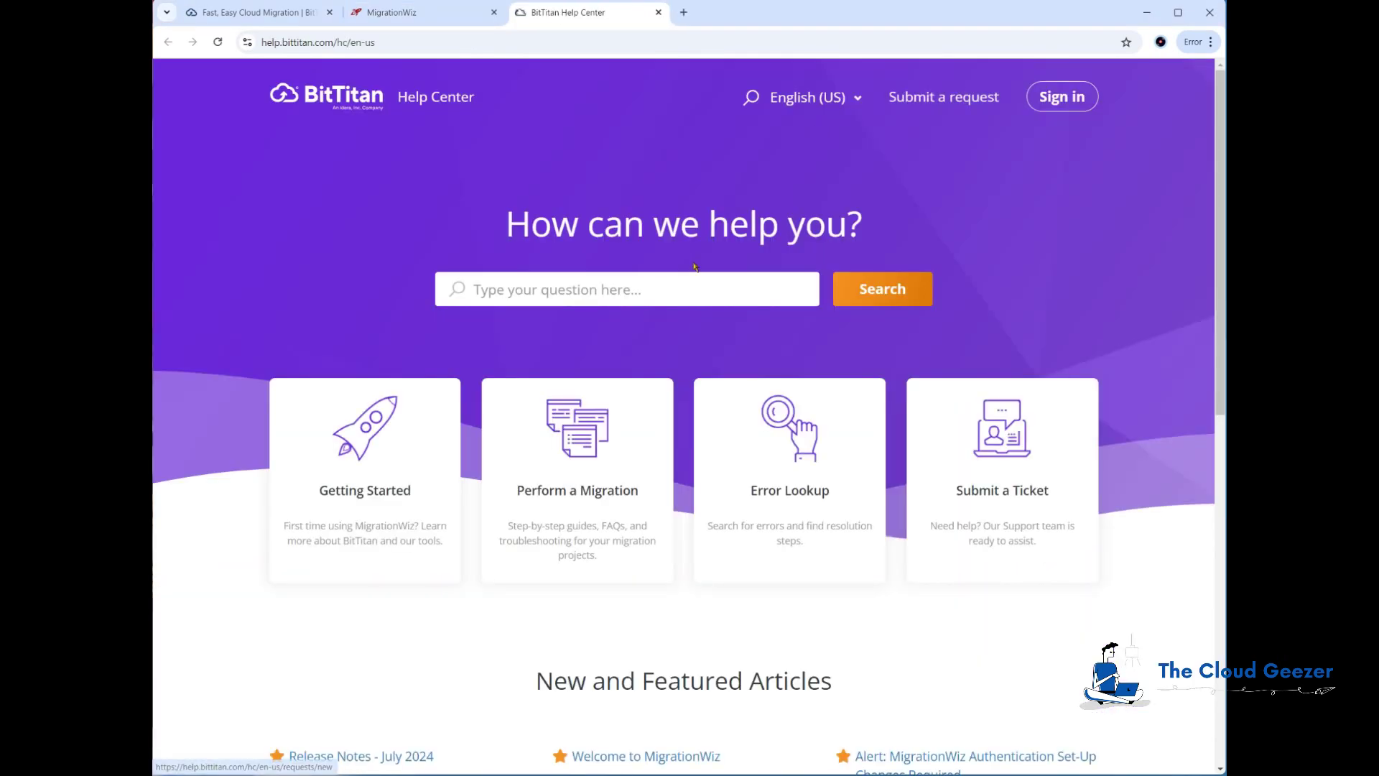
{"action": "left_click", "coordinate": [694, 285]}
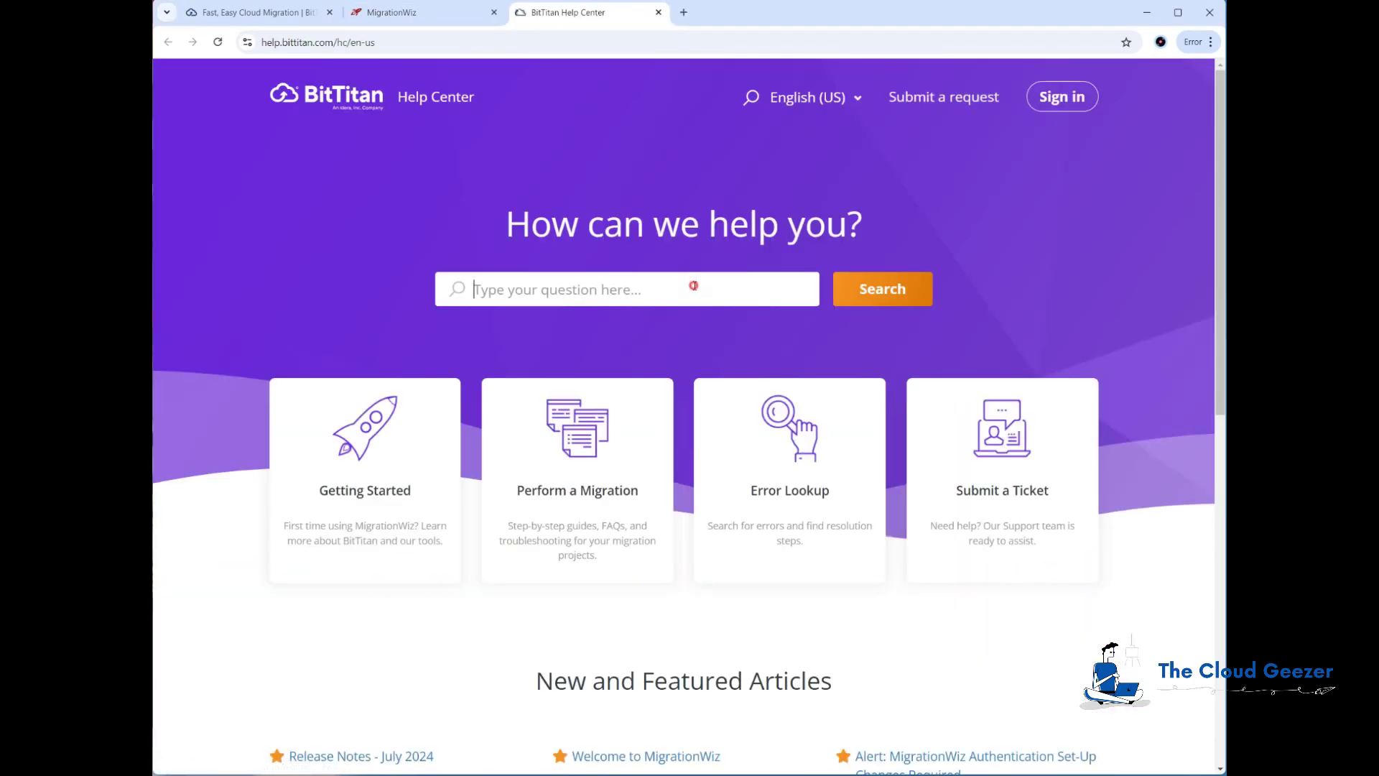
{"action": "left_click", "coordinate": [596, 453]}
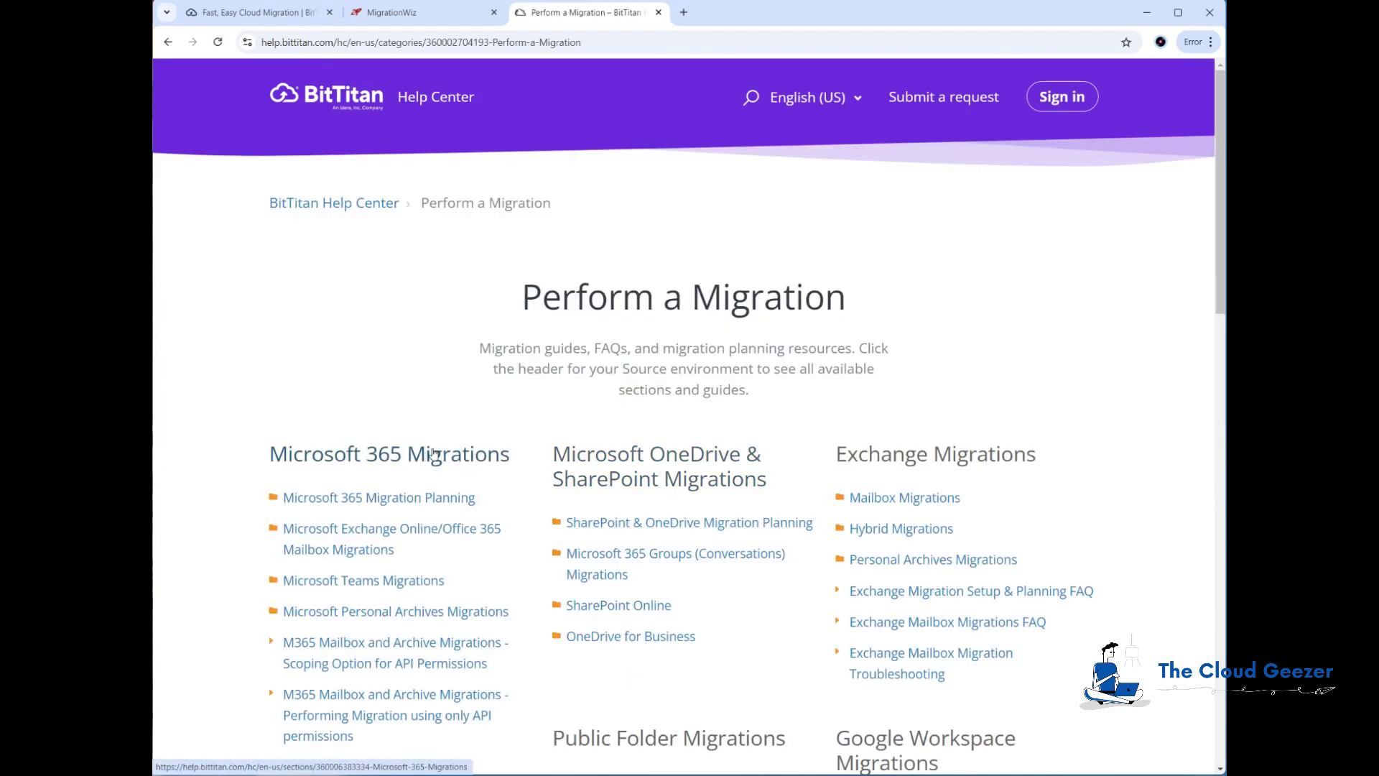
{"action": "left_click", "coordinate": [351, 536]}
{"action": "scroll", "coordinate": [357, 538], "scroll_direction": "down", "scroll_amount": 2}
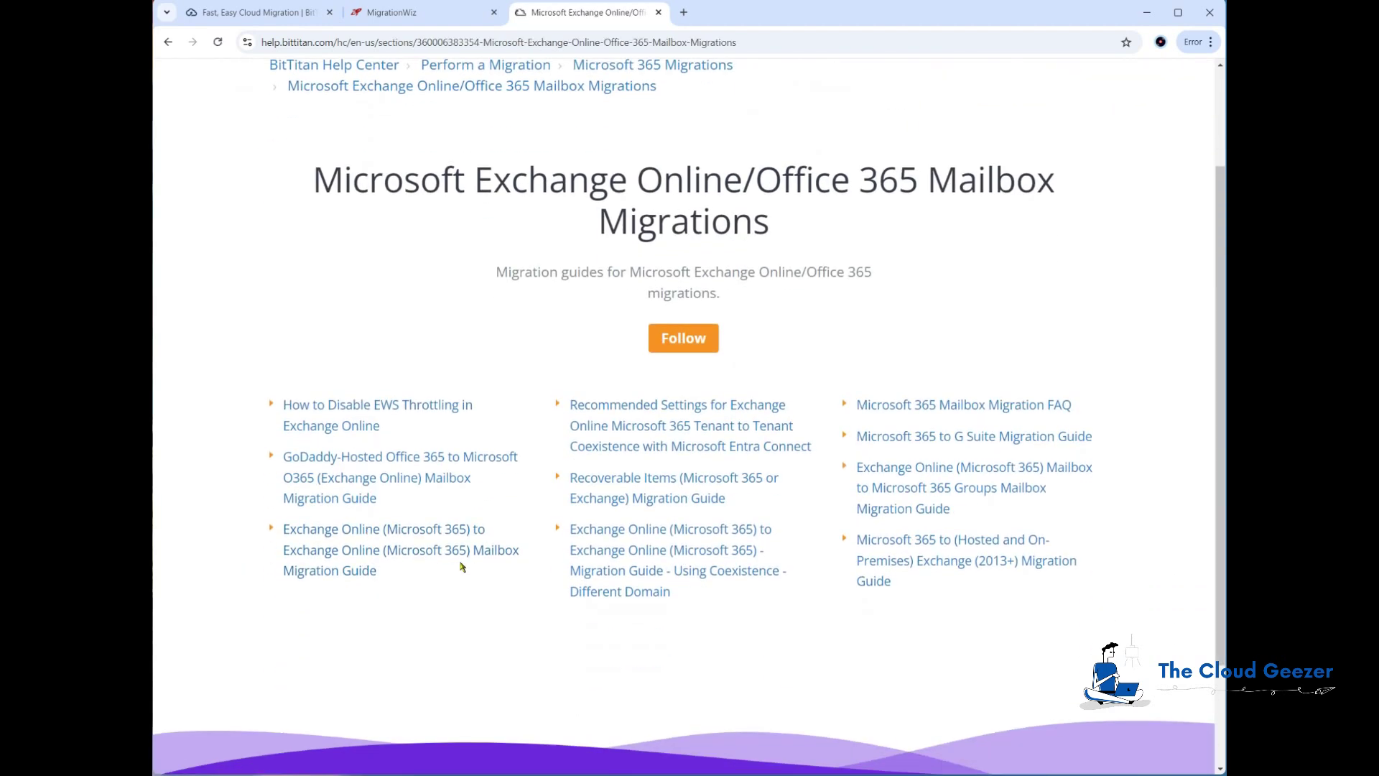
{"action": "left_click", "coordinate": [365, 536]}
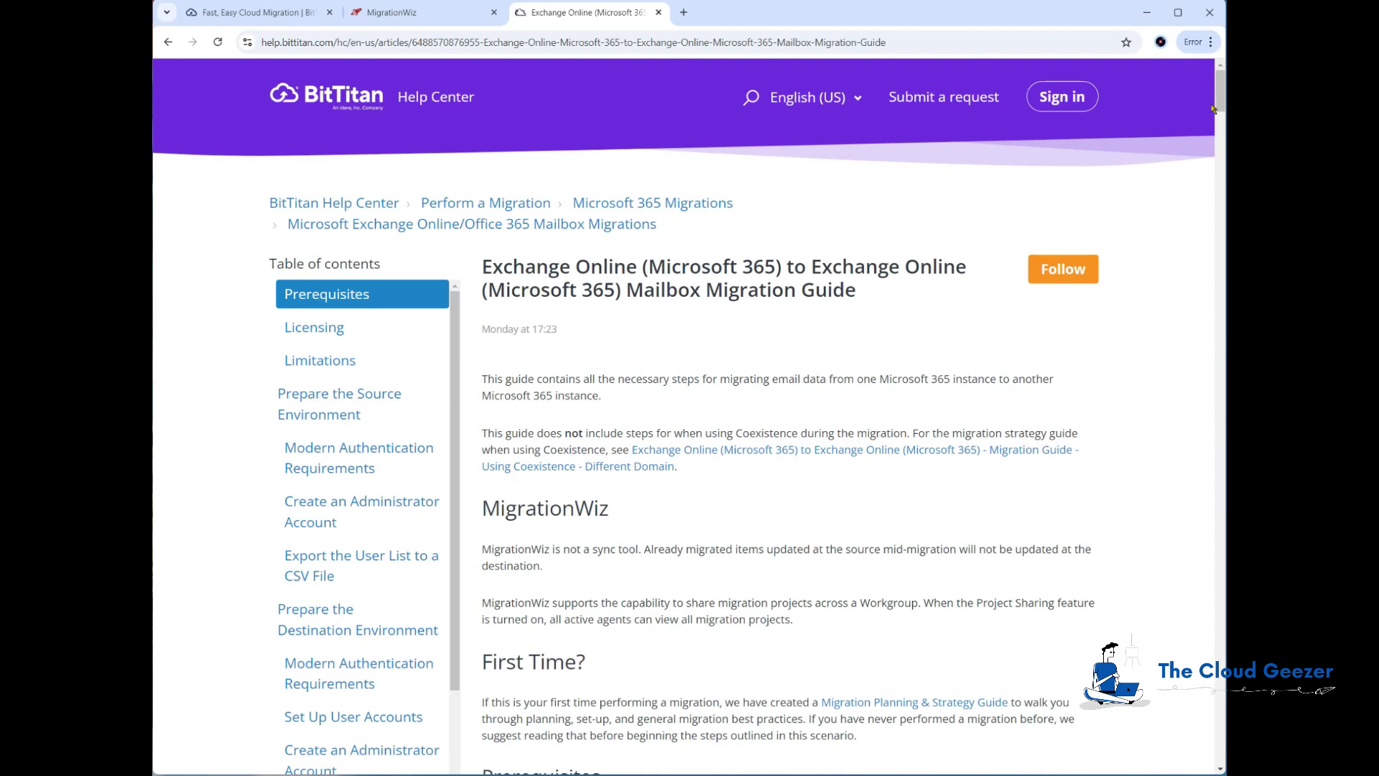
Step: Open the required permissions article for M365 migrations and scroll down to Step One
{"action": "left_click_drag", "start_coordinate": [1222, 103], "coordinate": [1197, 220]}
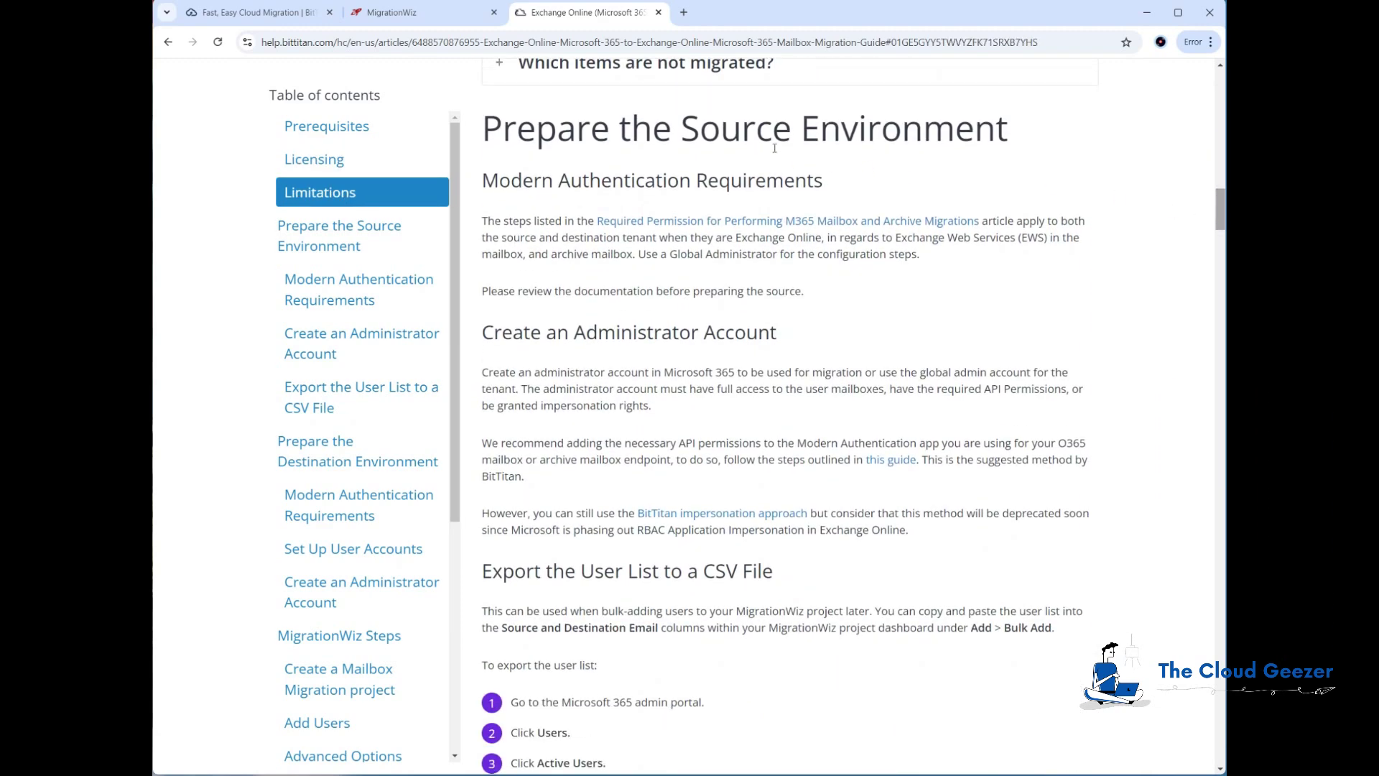
{"action": "left_click", "coordinate": [705, 227]}
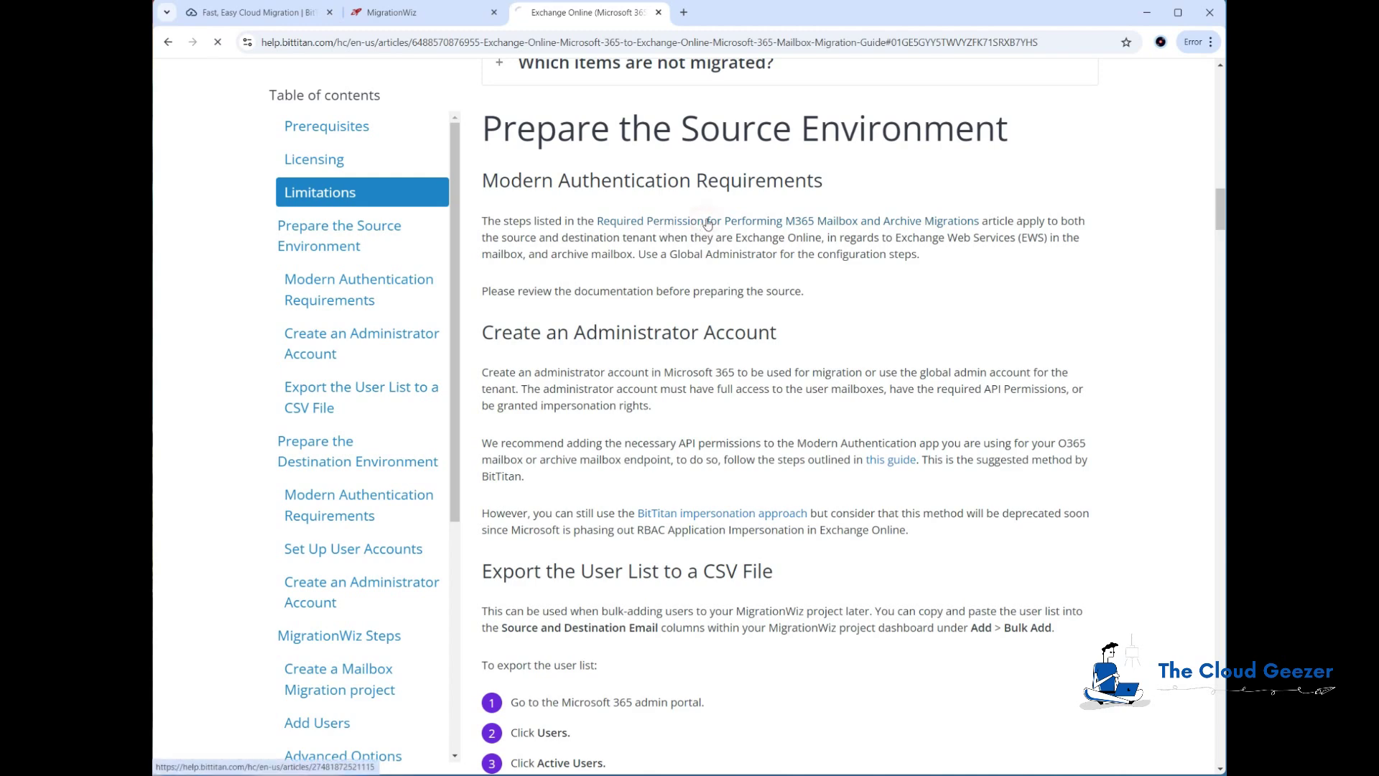
{"action": "scroll", "coordinate": [653, 397], "scroll_direction": "down", "scroll_amount": 1}
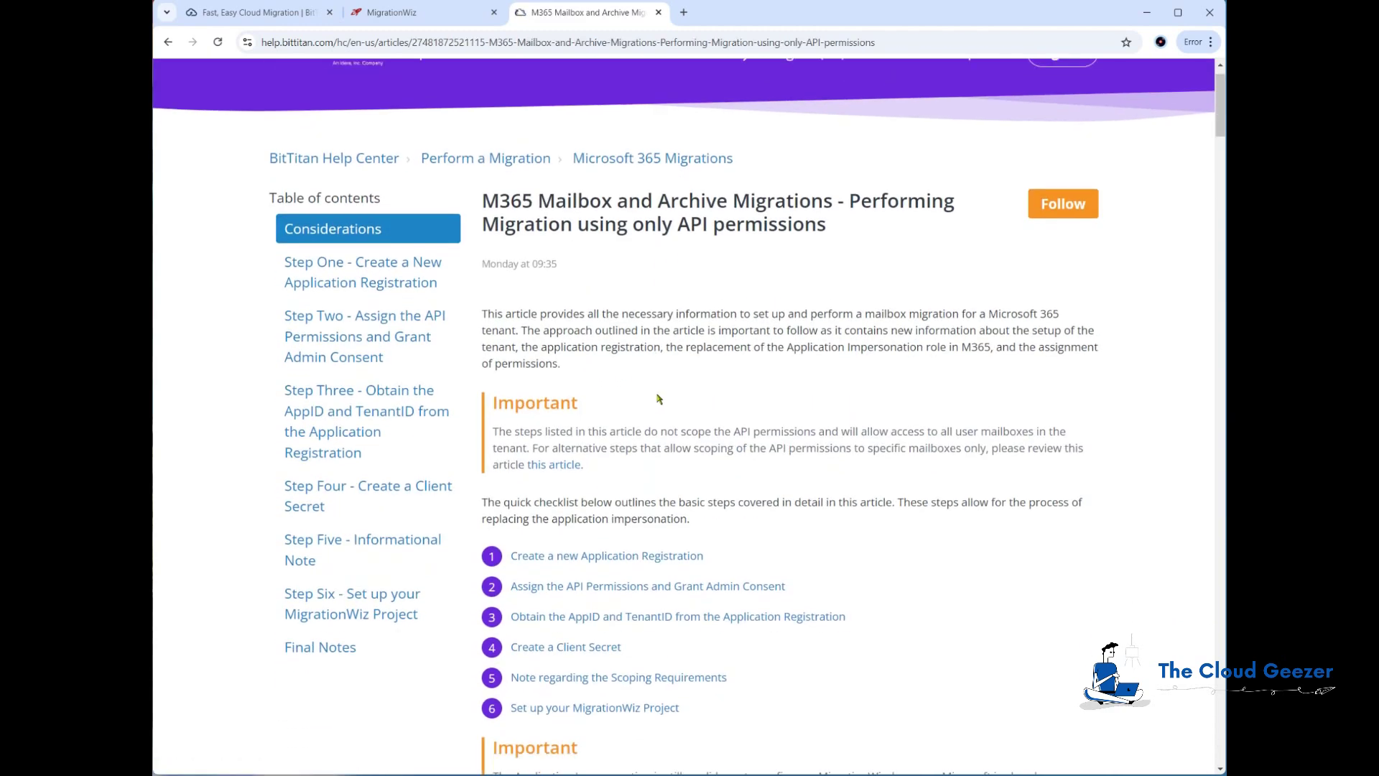
{"action": "left_click_drag", "start_coordinate": [1221, 113], "coordinate": [1222, 149]}
{"action": "scroll", "coordinate": [809, 158], "scroll_direction": "down", "scroll_amount": 10}
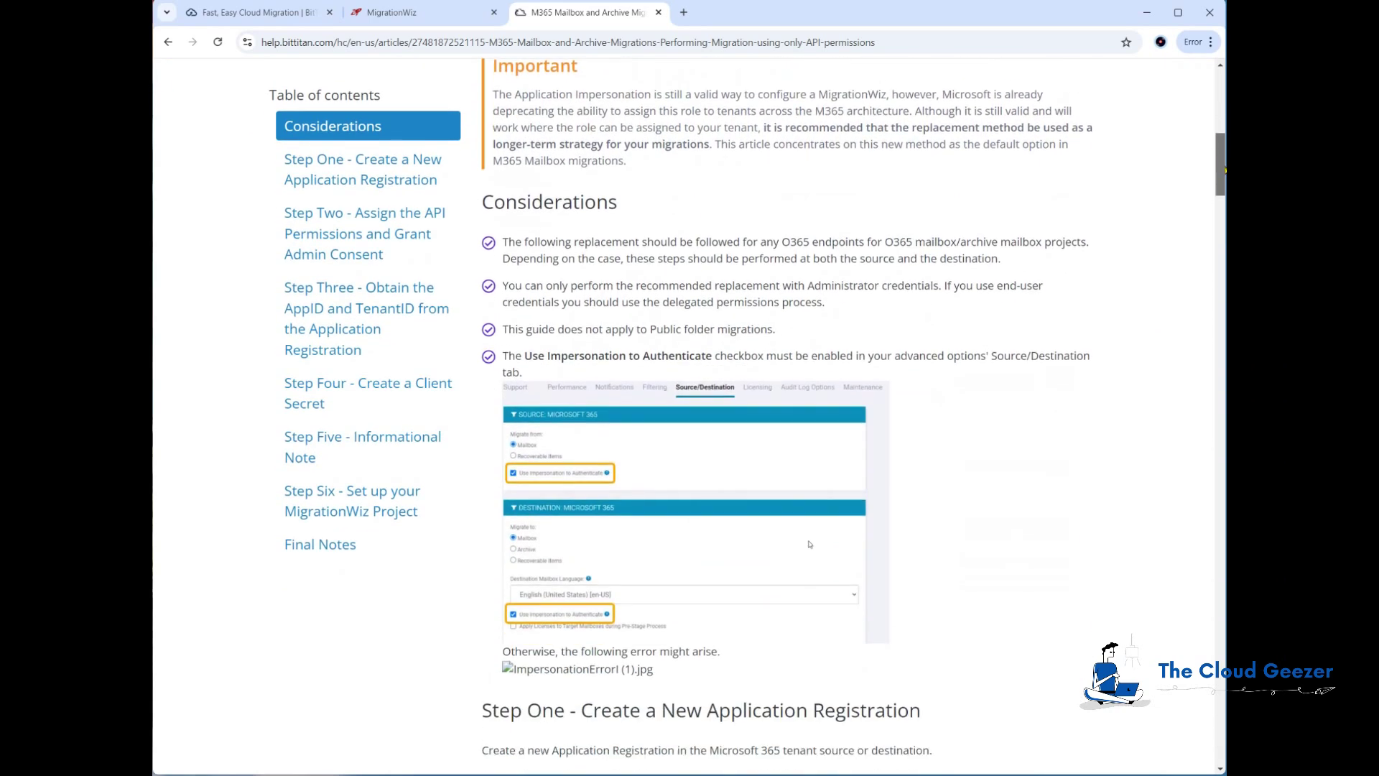
{"action": "scroll", "coordinate": [809, 158], "scroll_direction": "down", "scroll_amount": 3}
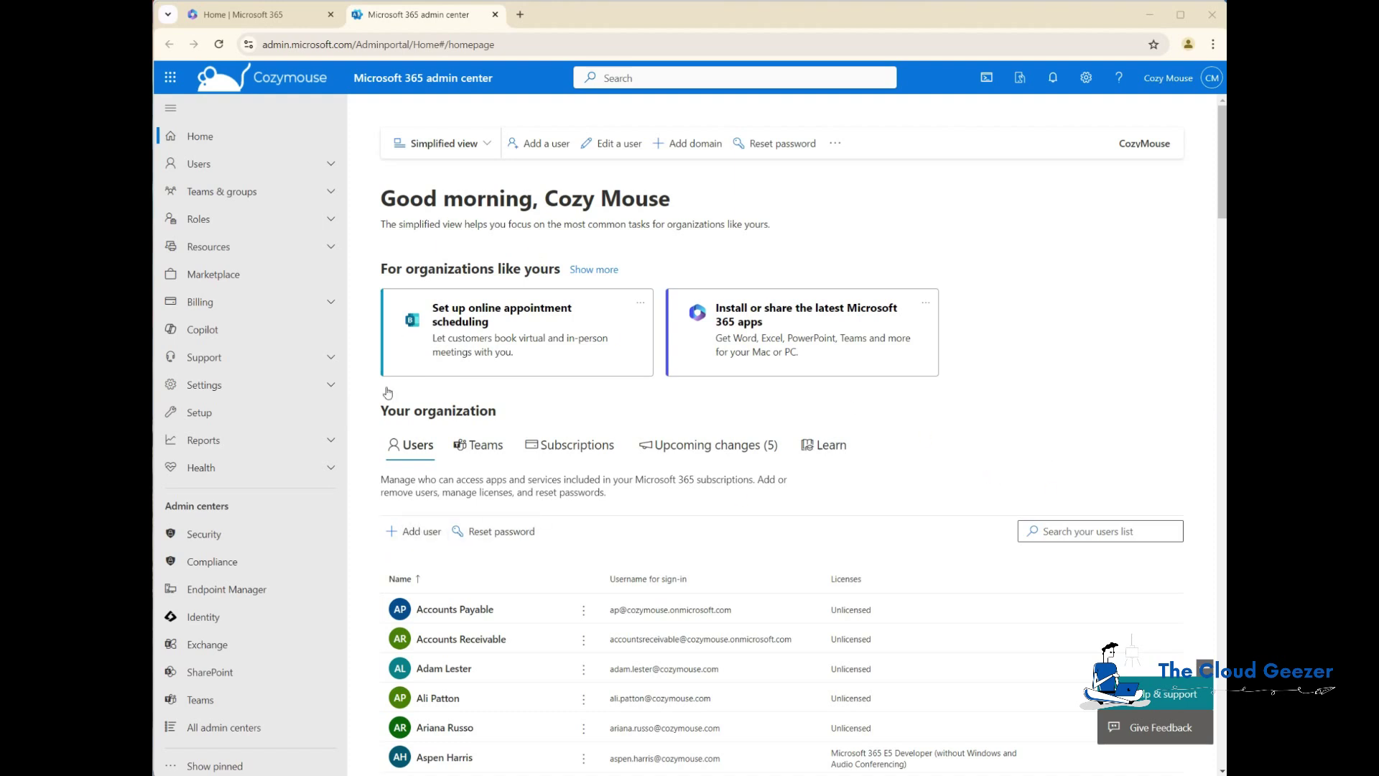
Step: Open Microsoft Entra admin center via Identity and list all applications under App registrations
{"action": "left_click", "coordinate": [215, 621]}
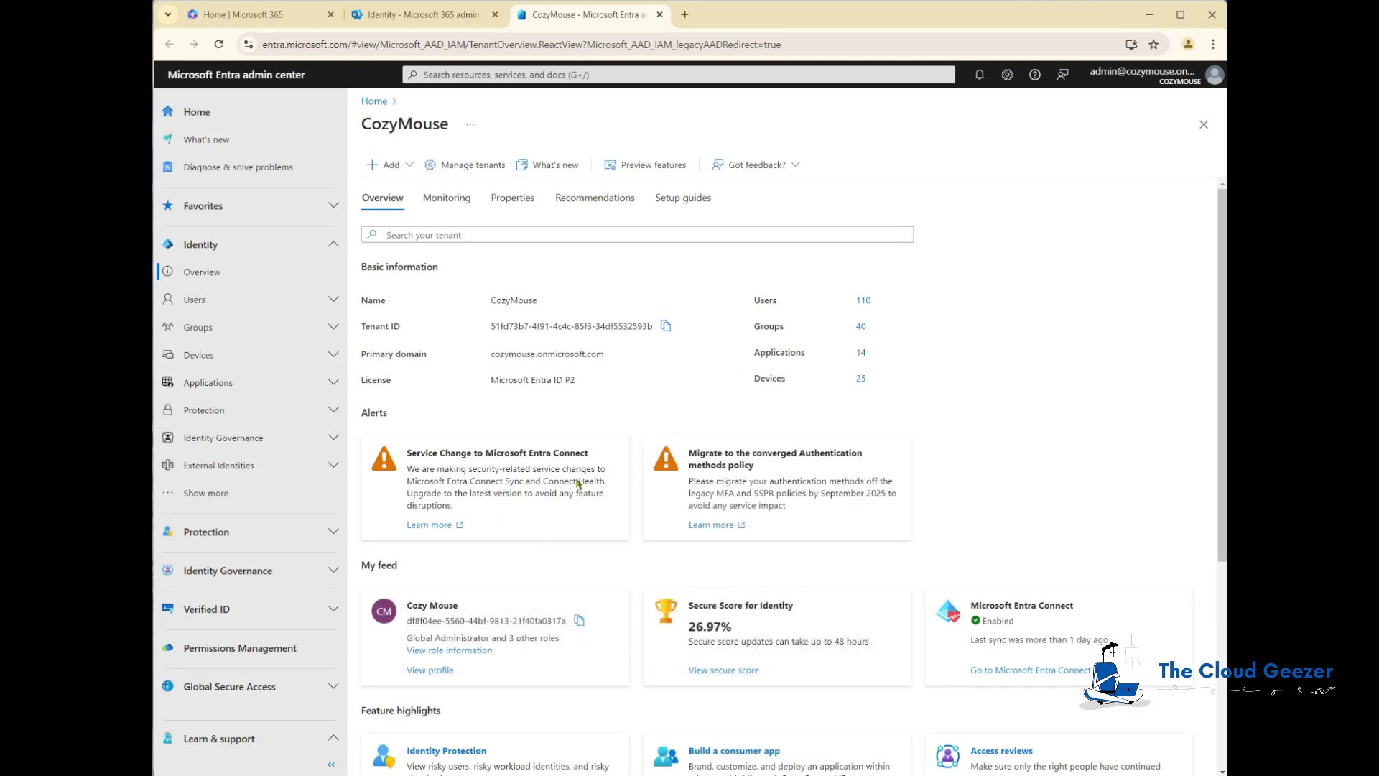
{"action": "left_click", "coordinate": [208, 386]}
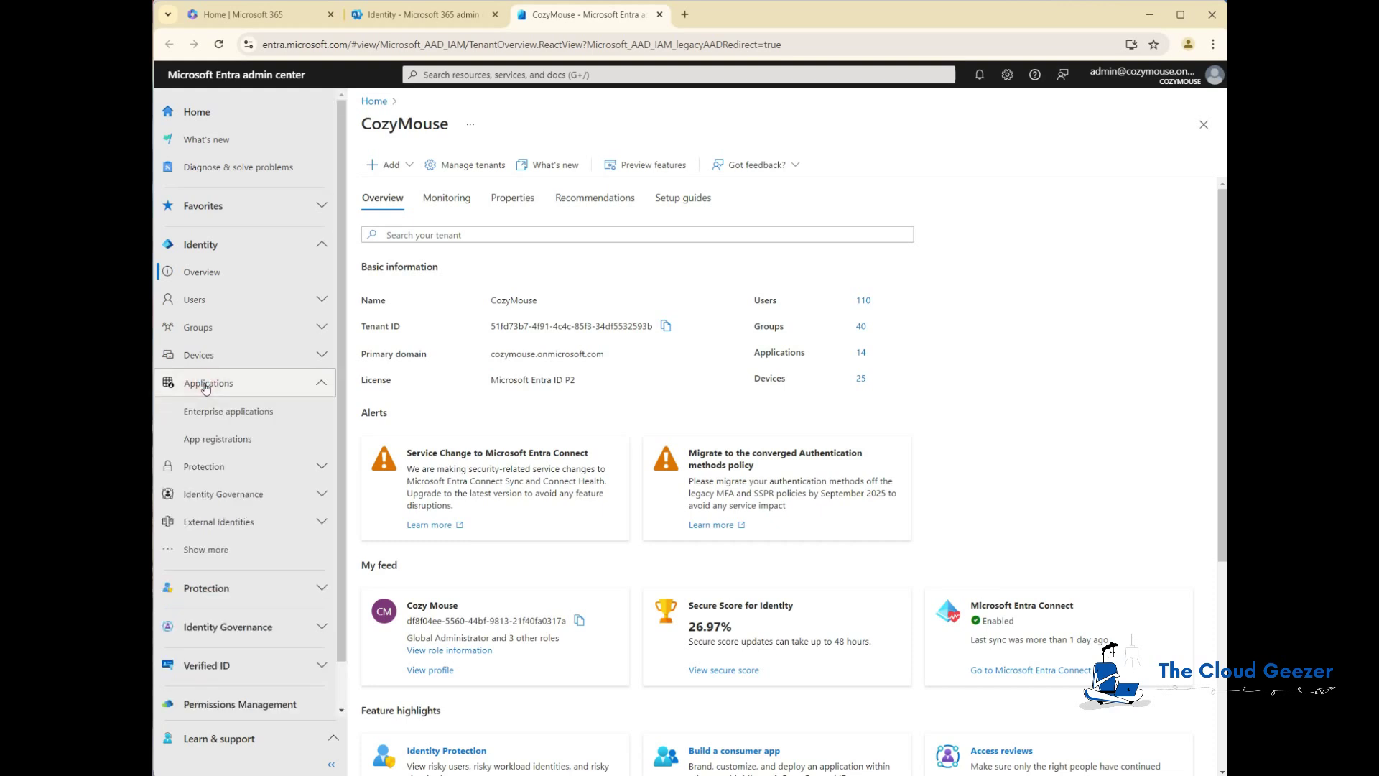
{"action": "left_click", "coordinate": [218, 439]}
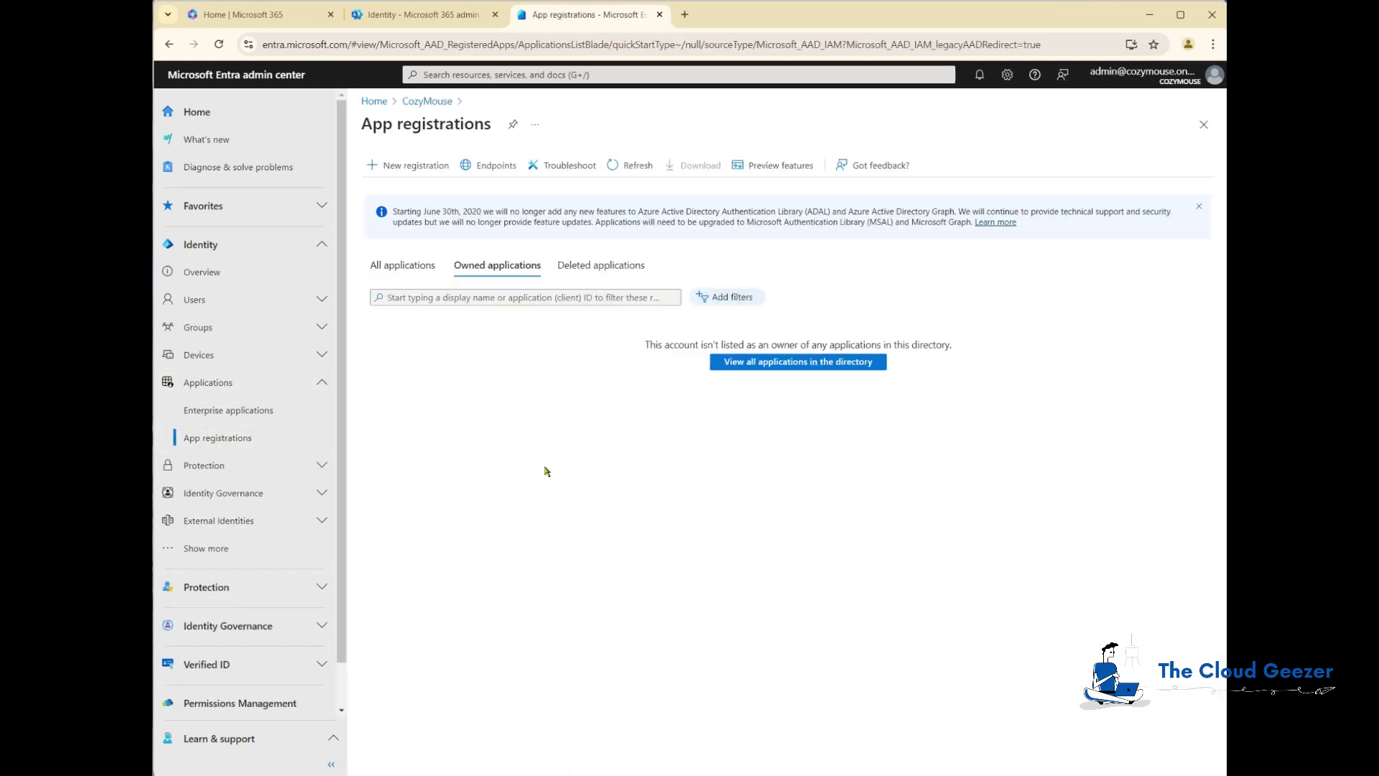
{"action": "left_click", "coordinate": [409, 271]}
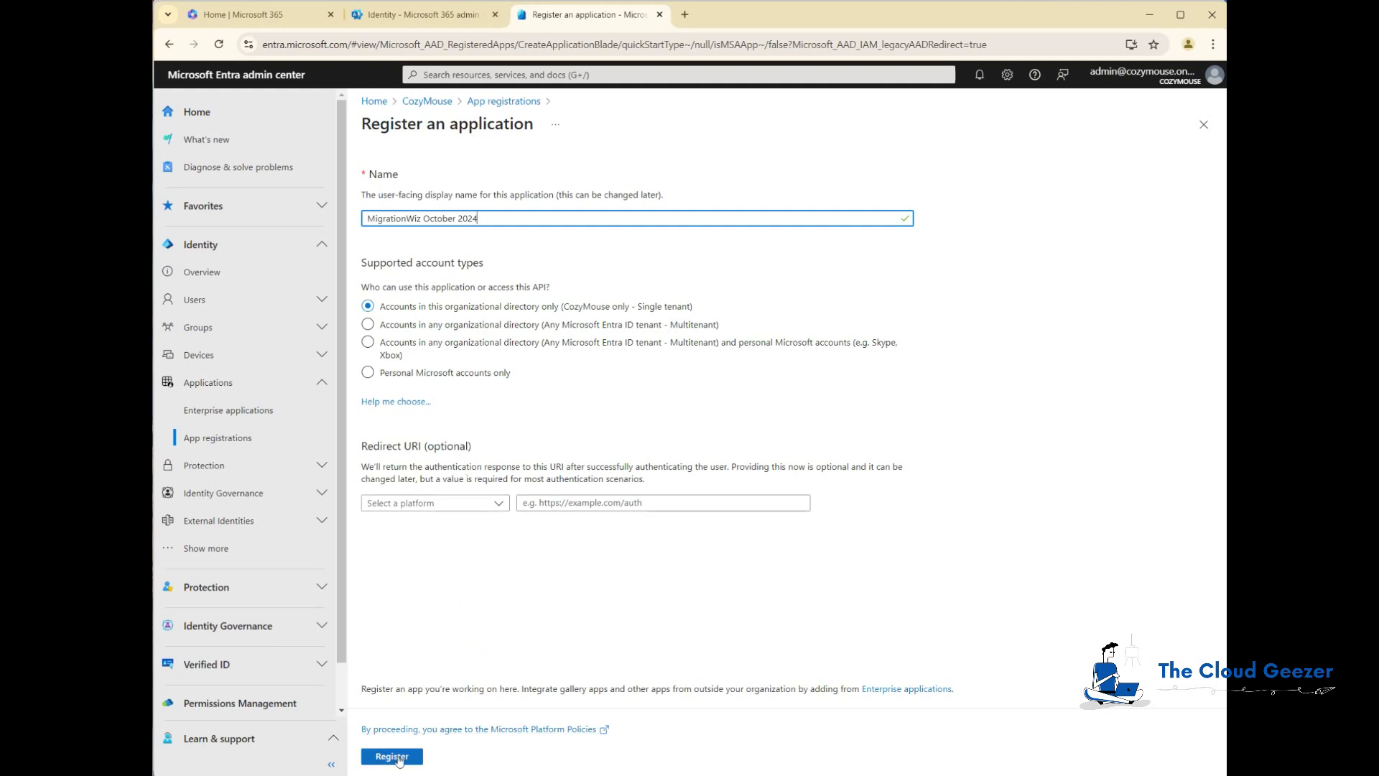
Step: Register the single-tenant app 'MigrationWiz October 2024'
{"action": "left_click", "coordinate": [400, 759]}
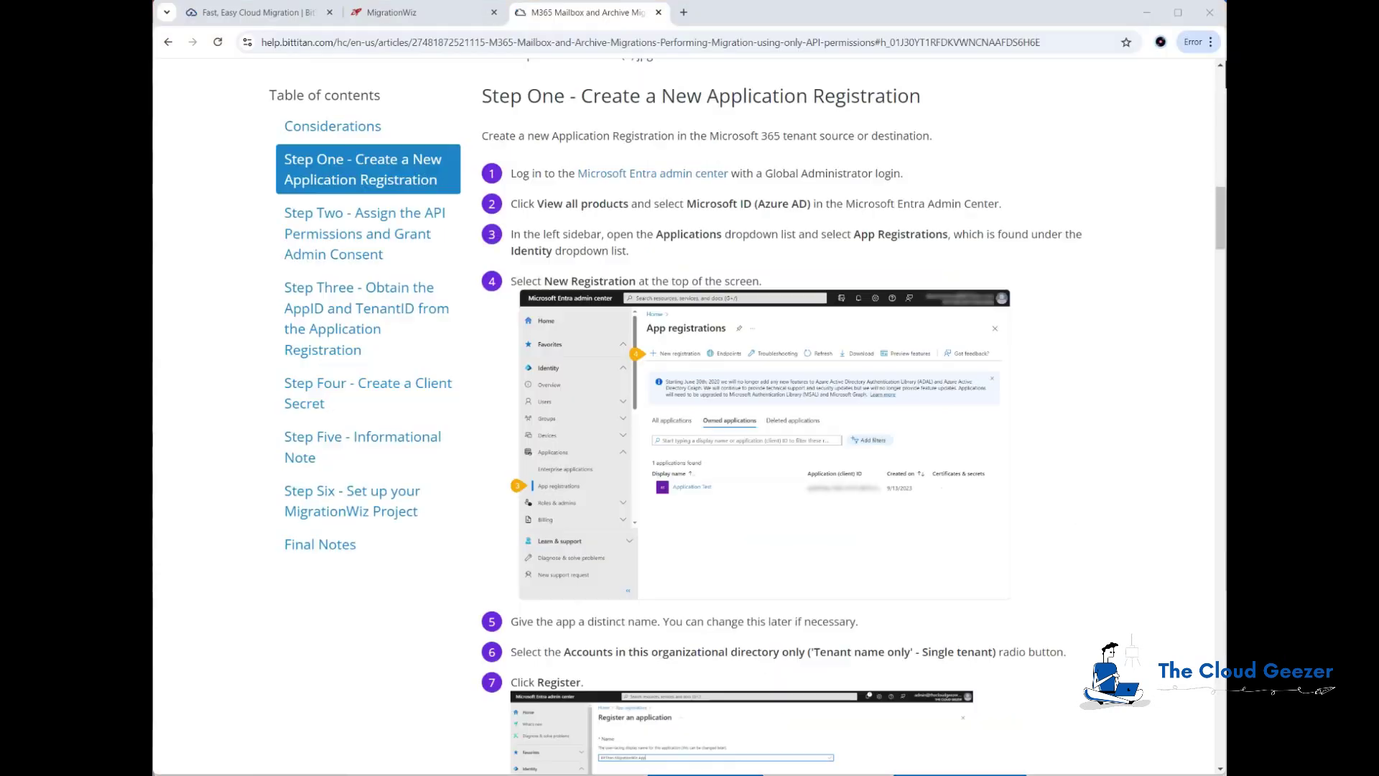
Step: Scroll the help article to steps 8–10, then return to the Entra app overview
{"action": "left_click_drag", "start_coordinate": [1221, 240], "coordinate": [1221, 304]}
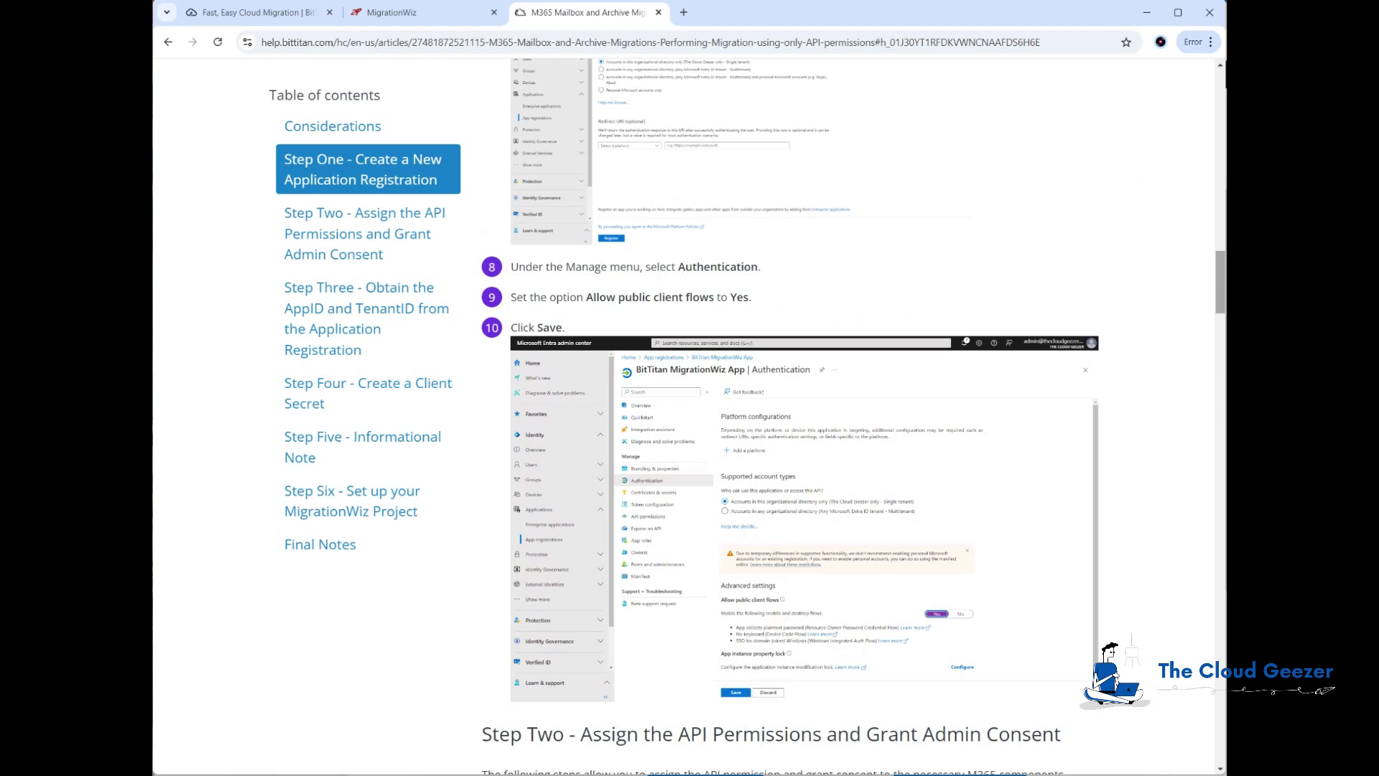
{"action": "key", "text": "alt+Tab"}
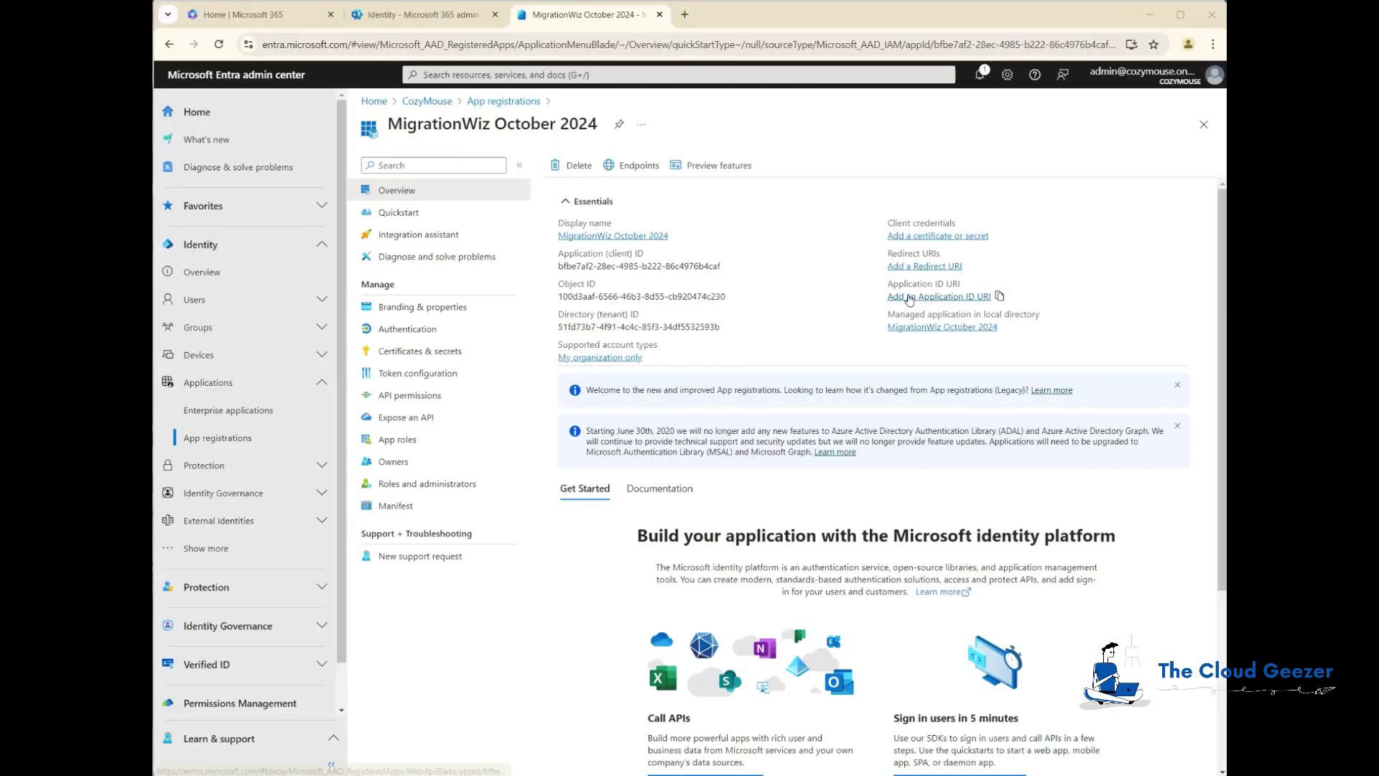
Step: Set Allow public client flows to Yes in the app's Authentication settings and save
{"action": "left_click", "coordinate": [420, 330]}
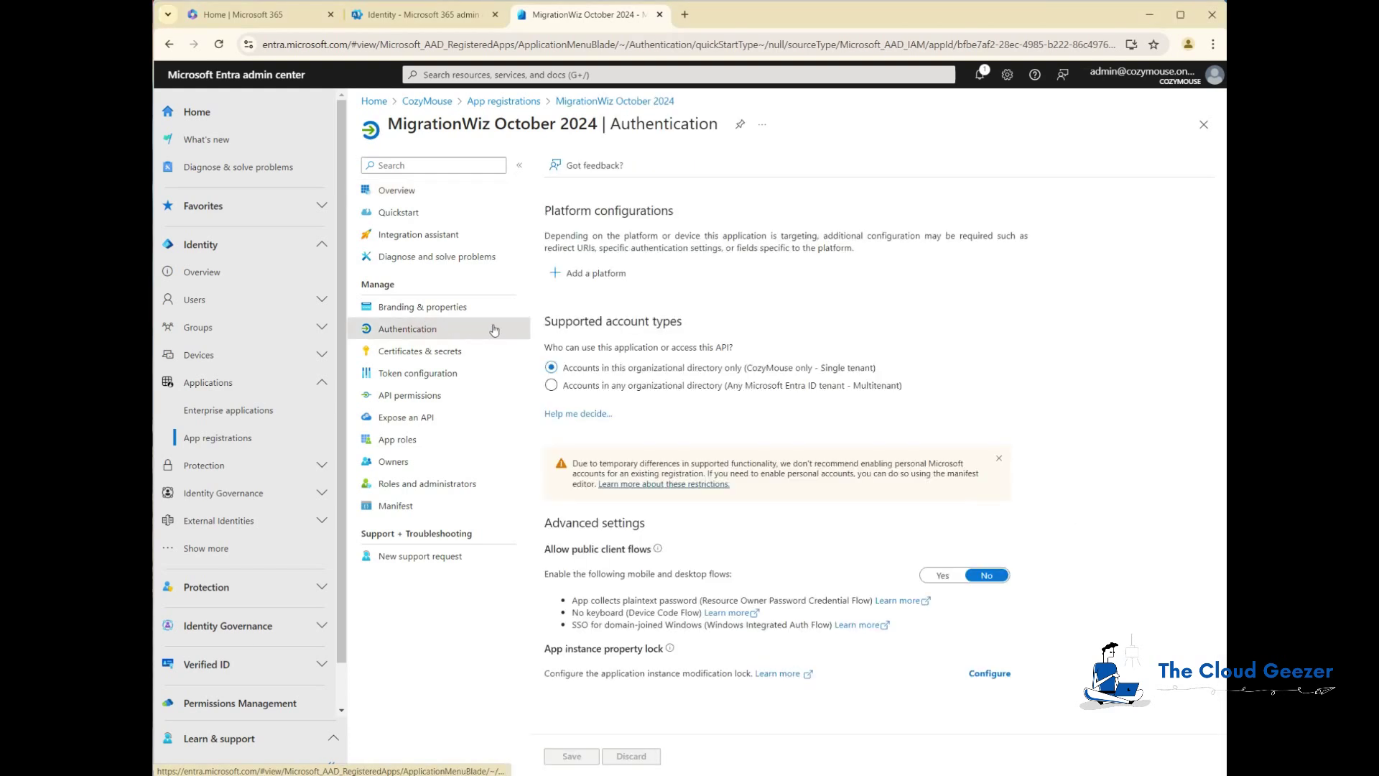
{"action": "left_click", "coordinate": [942, 575]}
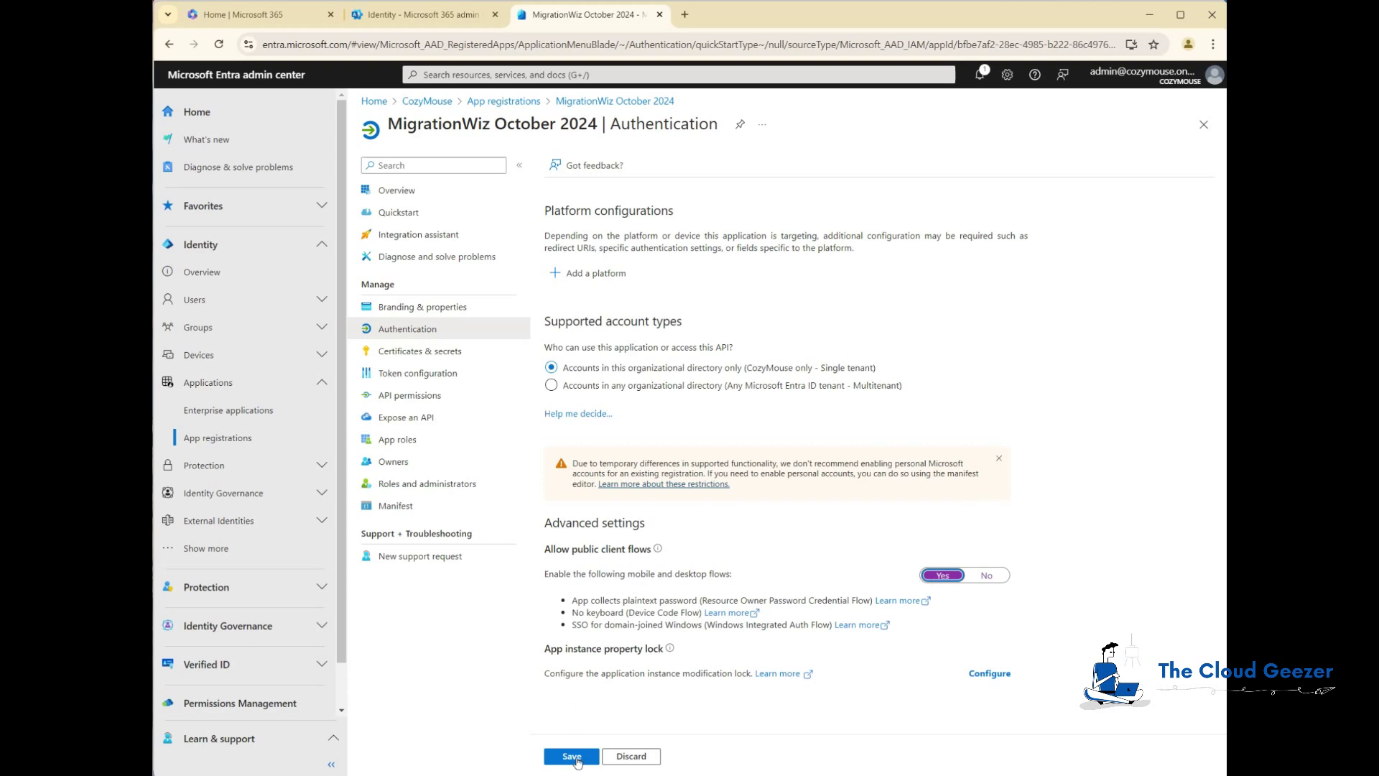
{"action": "left_click", "coordinate": [573, 756]}
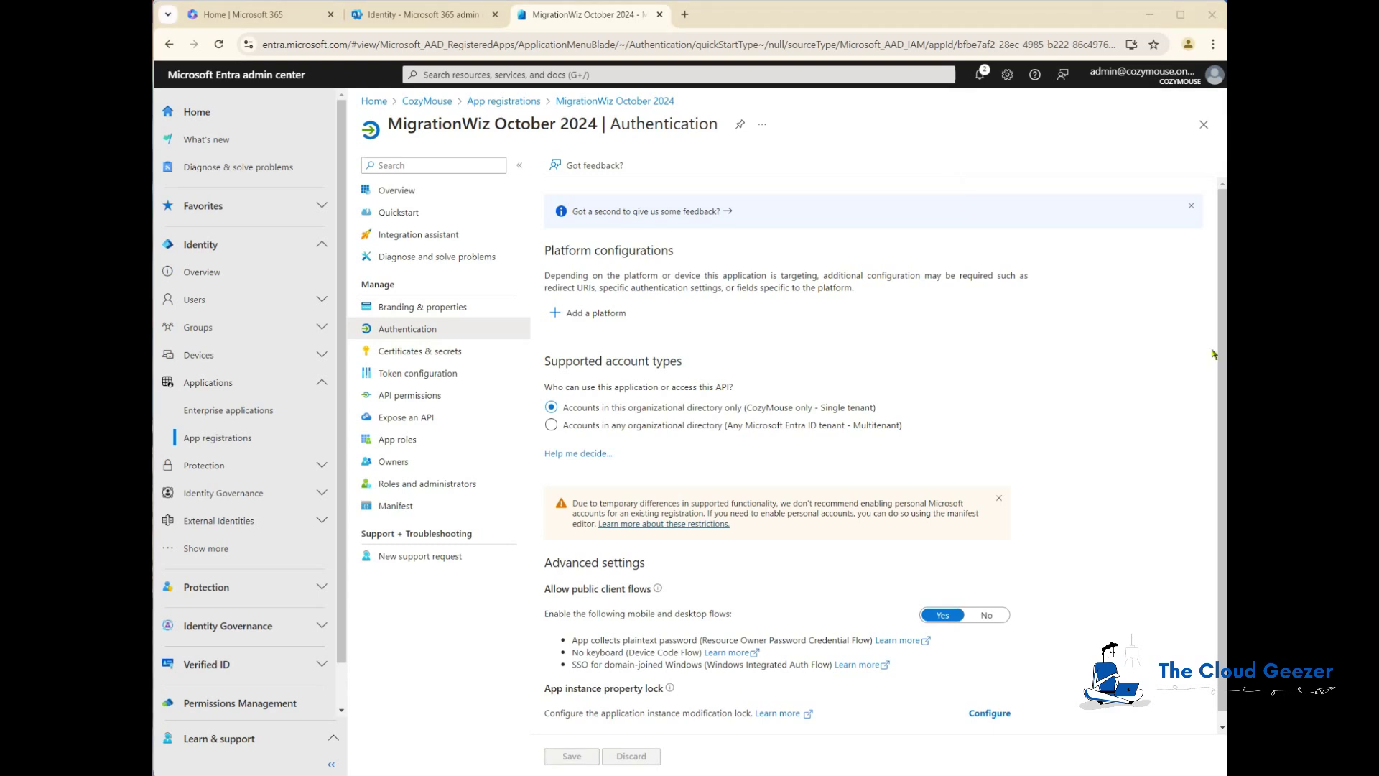
Step: Add the delegated Office 365 Exchange Online permission EWS.AccessAsUser.All to the app
{"action": "left_click", "coordinate": [393, 397]}
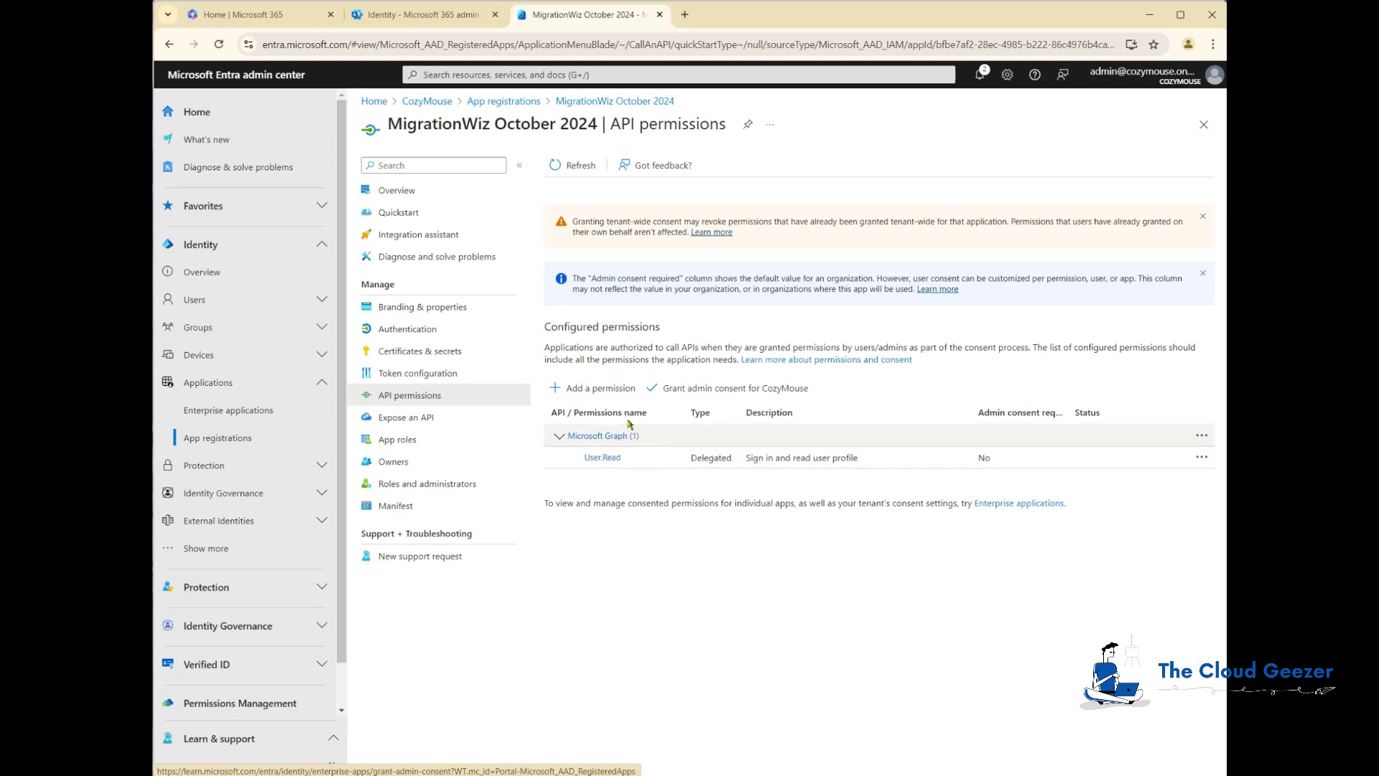
{"action": "left_click", "coordinate": [590, 390]}
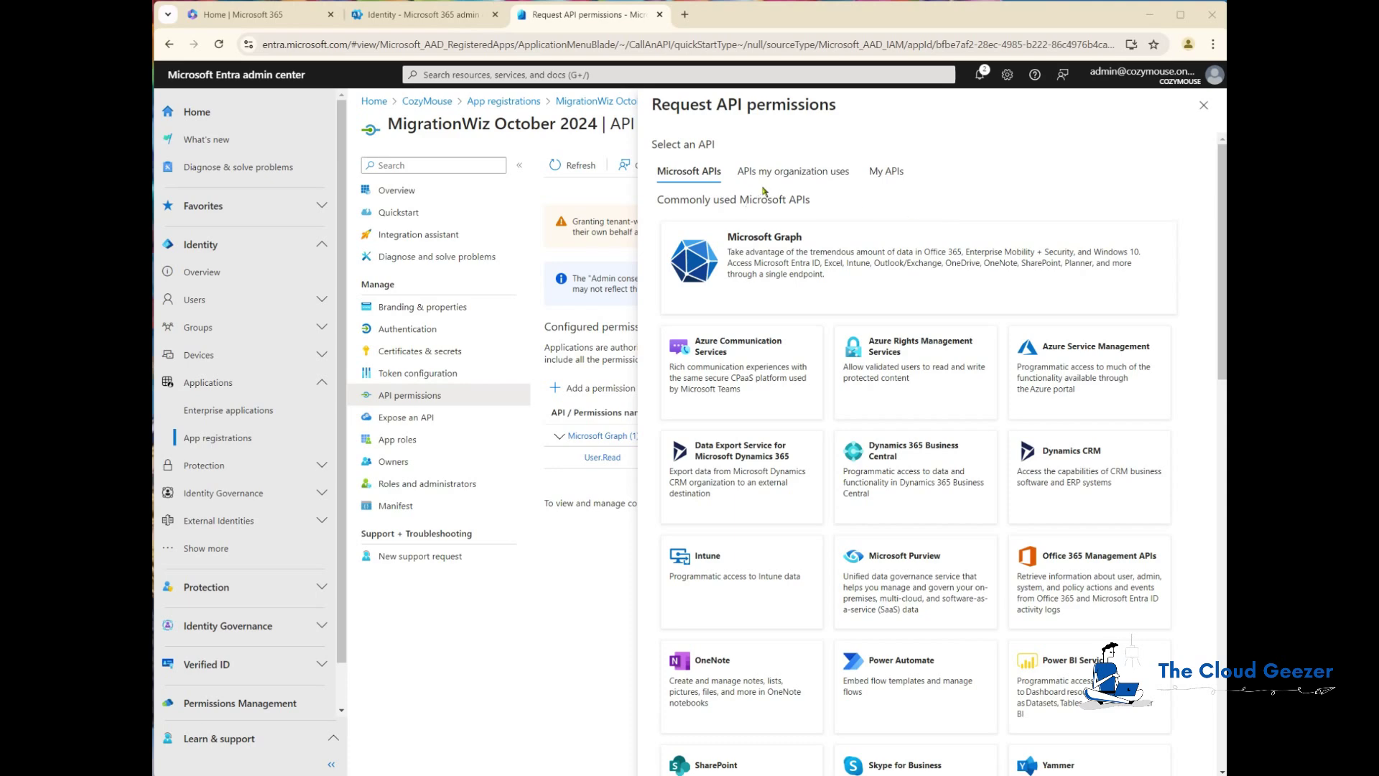
{"action": "left_click", "coordinate": [792, 172]}
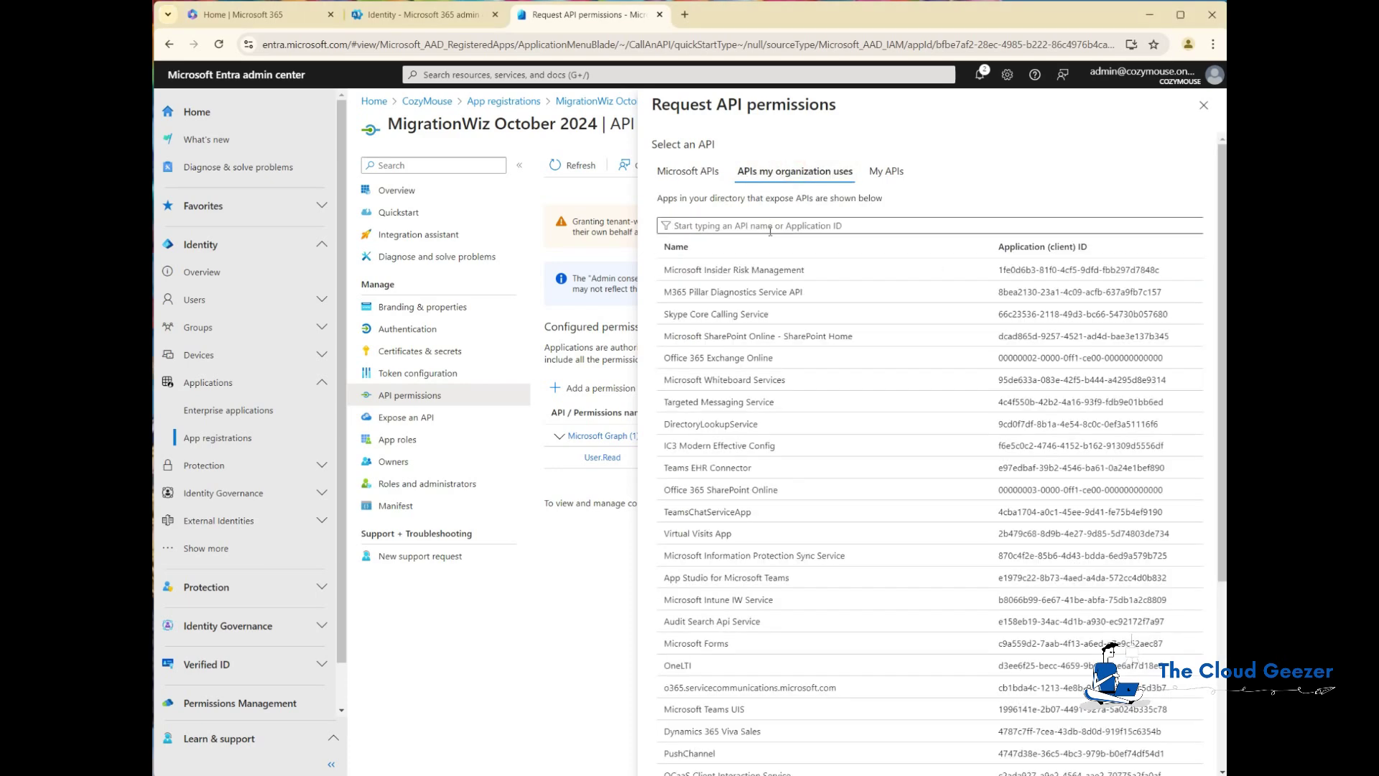
{"action": "left_click", "coordinate": [773, 226]}
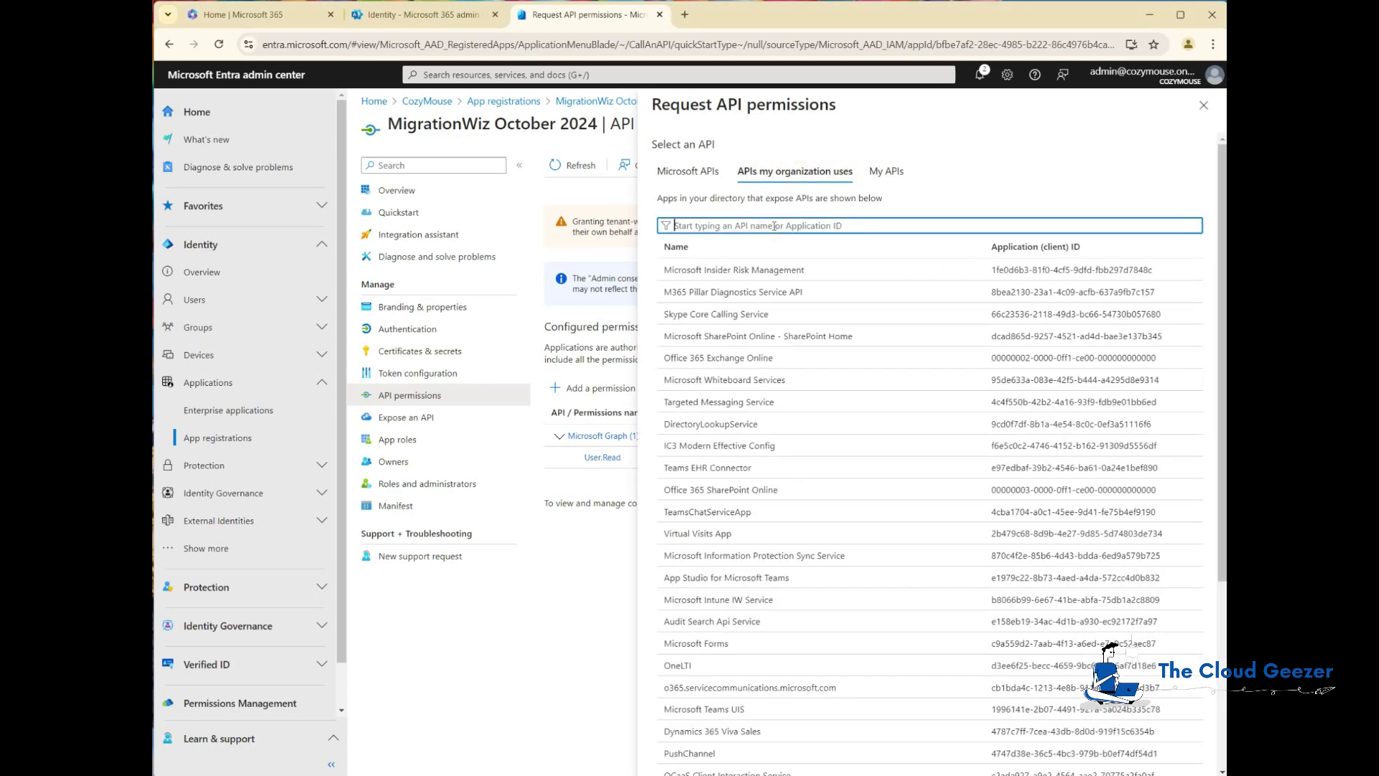
{"action": "type", "text": "office"}
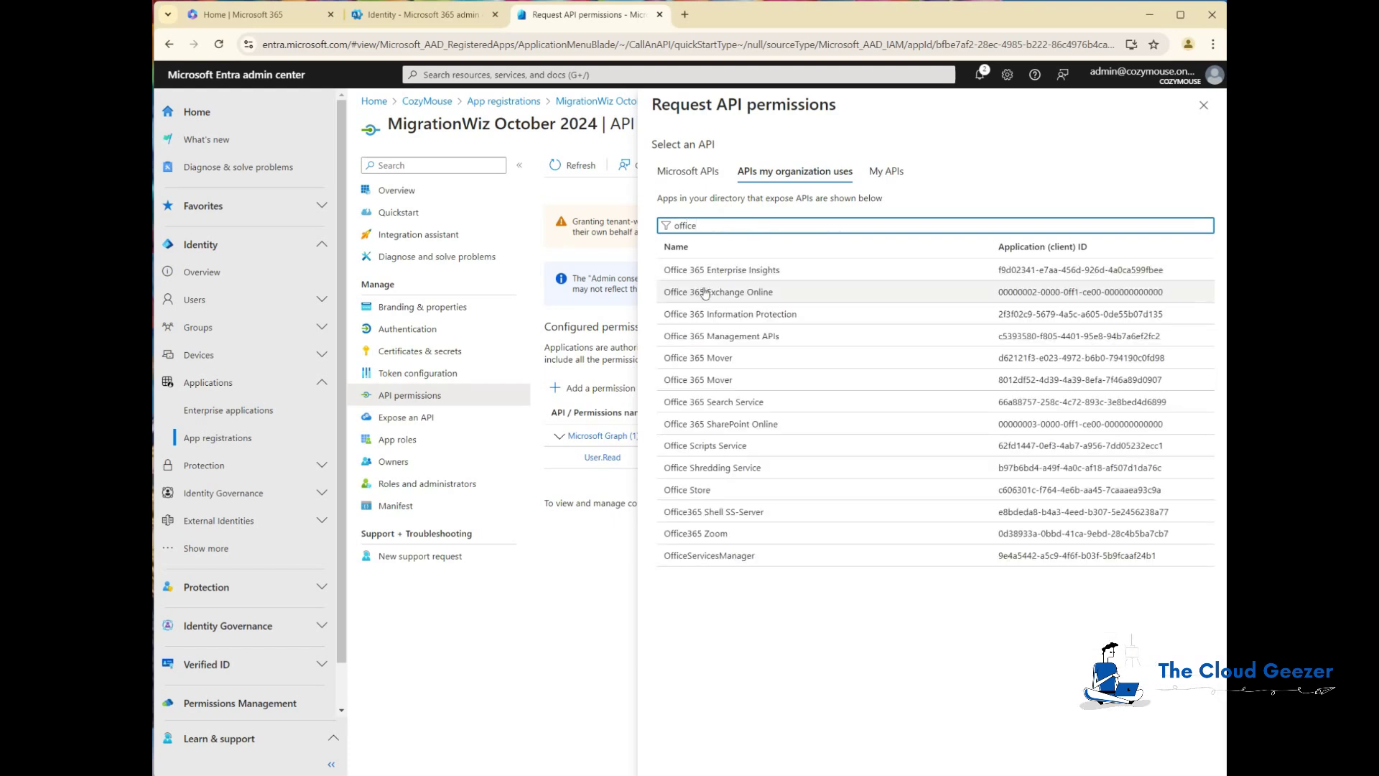
{"action": "left_click", "coordinate": [746, 298]}
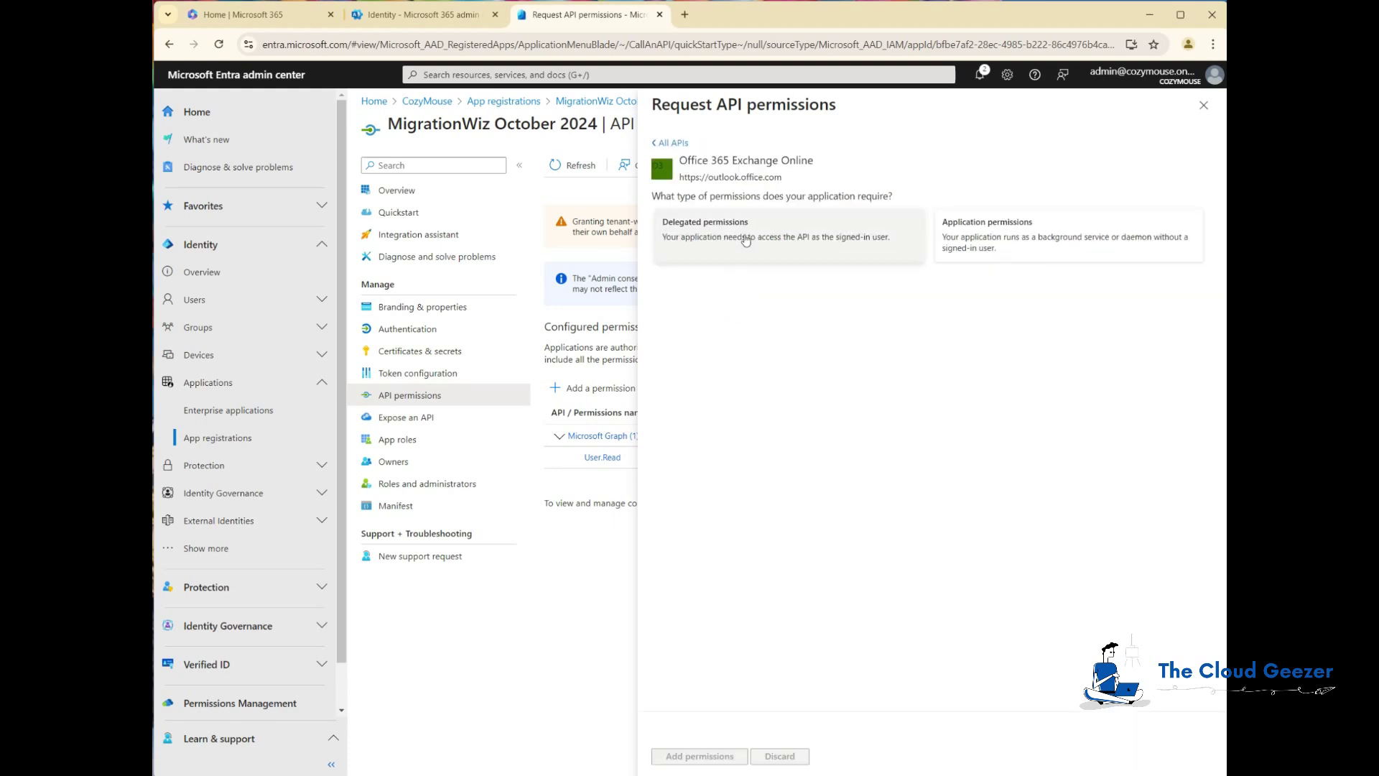
{"action": "left_click", "coordinate": [746, 239]}
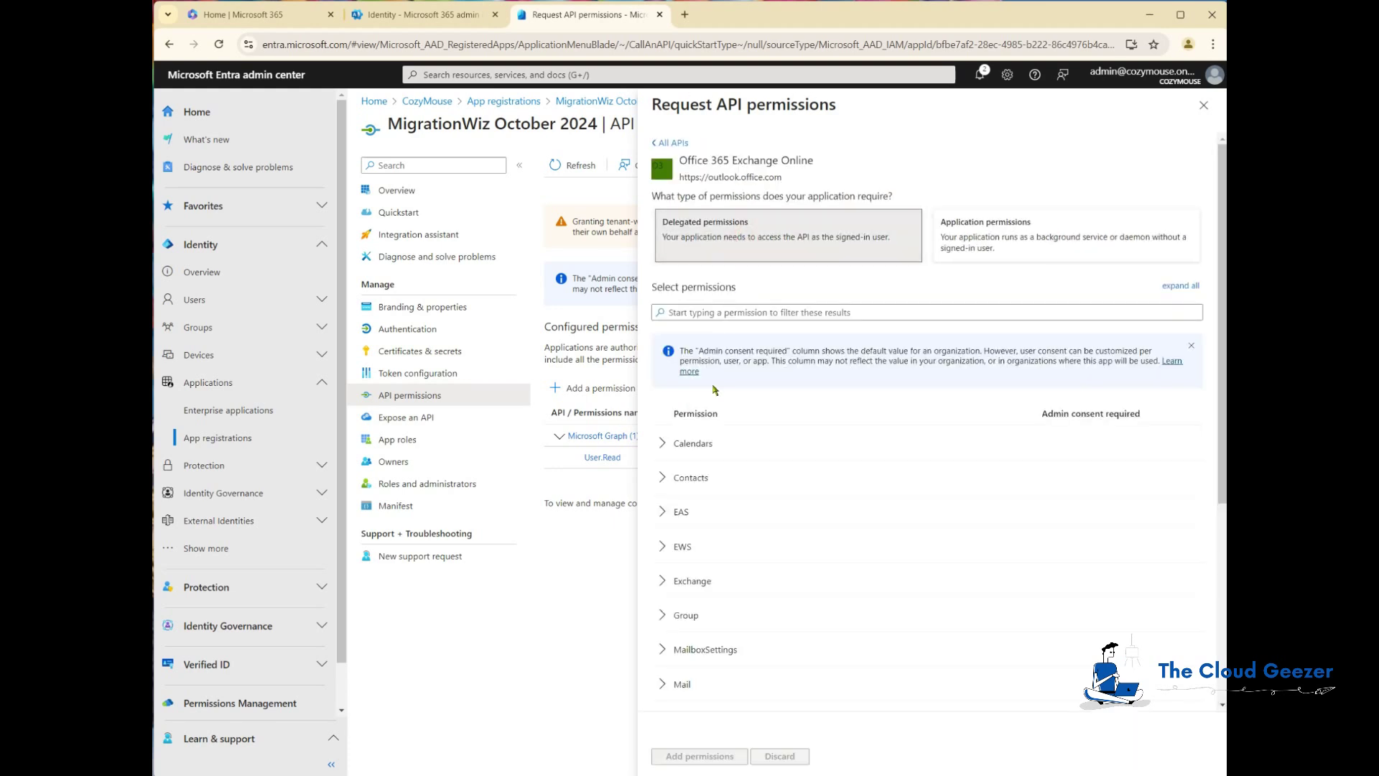
{"action": "left_click", "coordinate": [686, 548]}
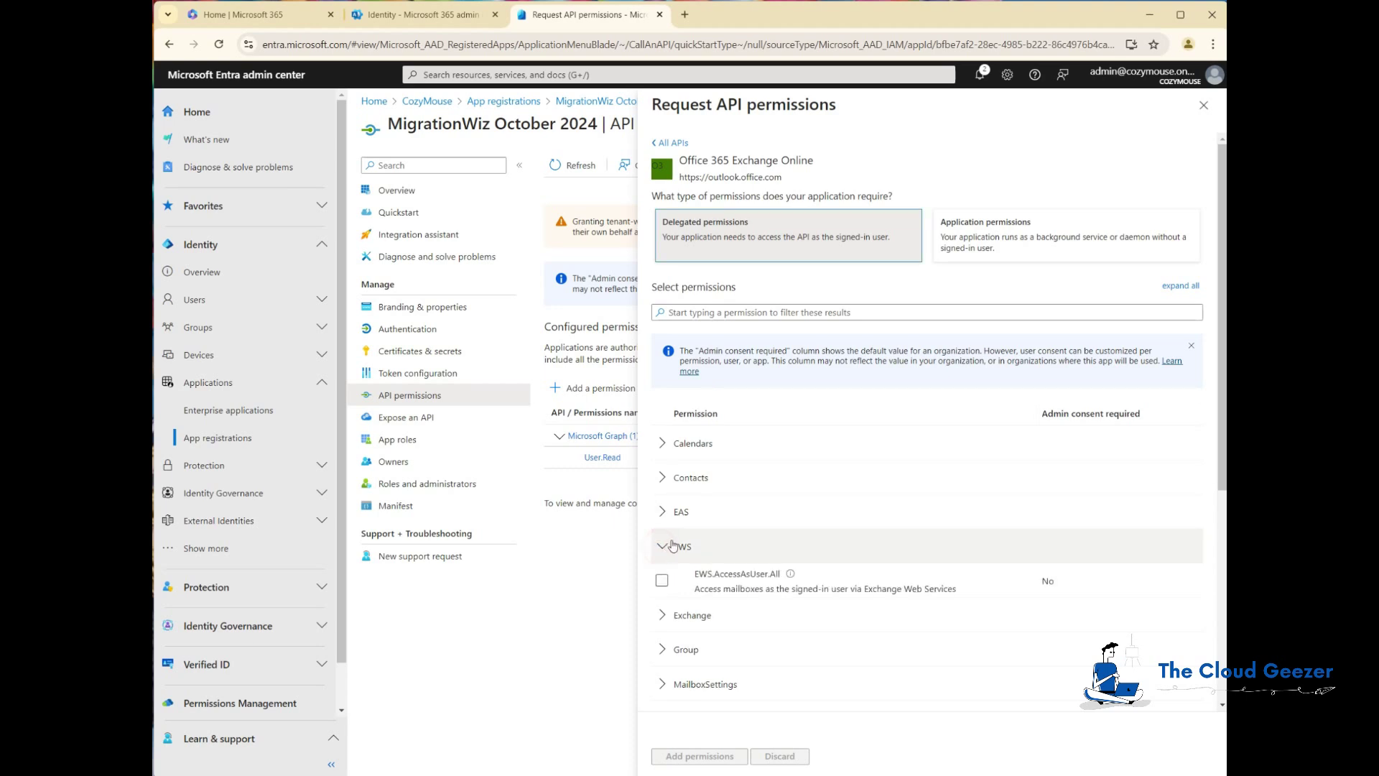
{"action": "left_click", "coordinate": [661, 581]}
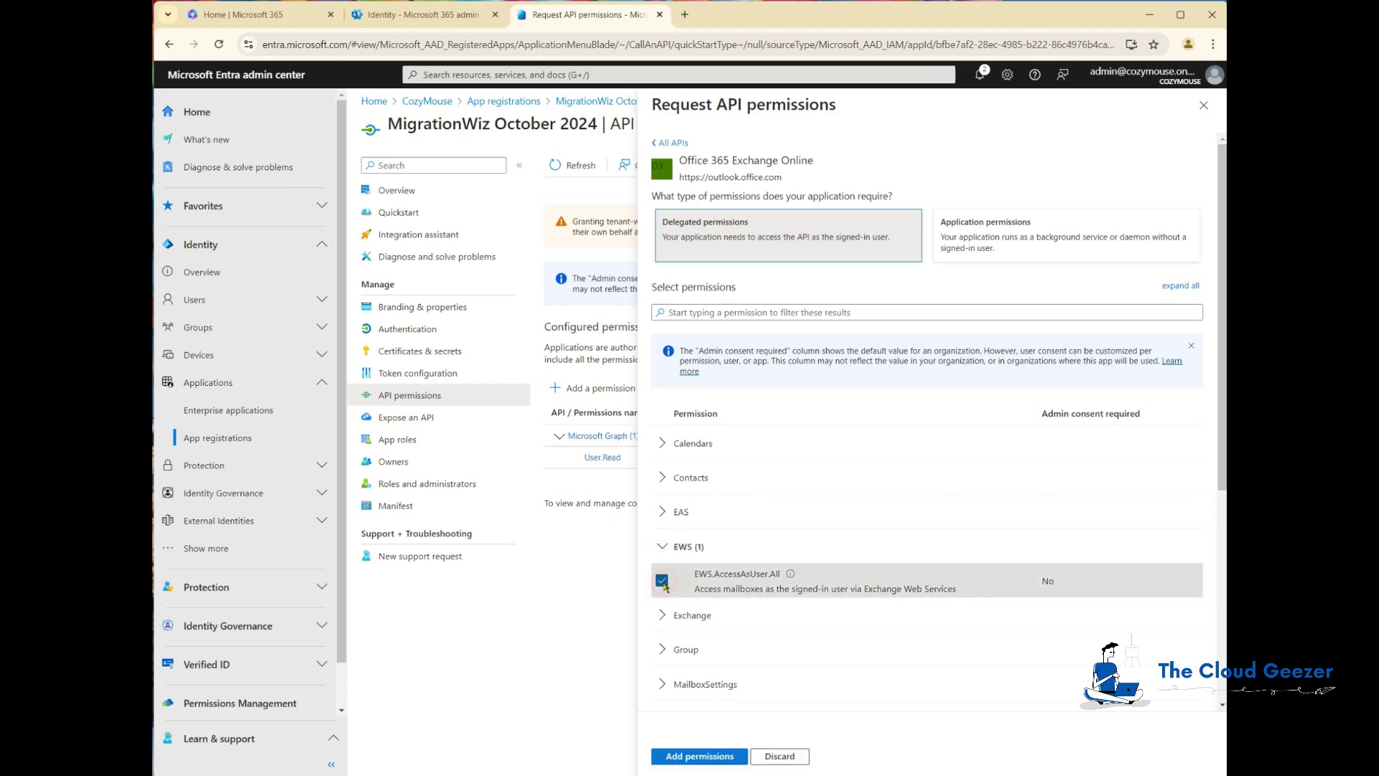
{"action": "left_click", "coordinate": [701, 756]}
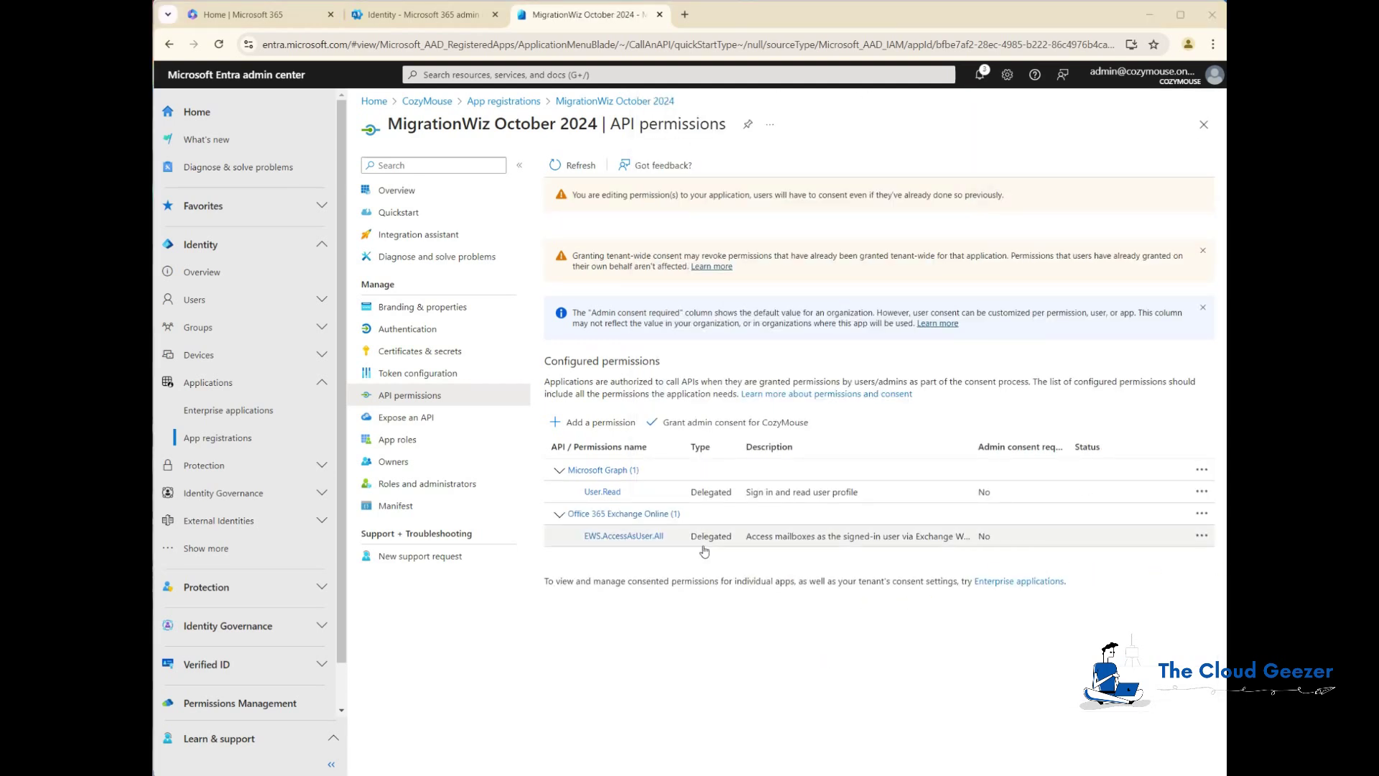
Step: Add the Office 365 Exchange Online application permission full_access_as_app to the app
{"action": "left_click", "coordinate": [590, 424]}
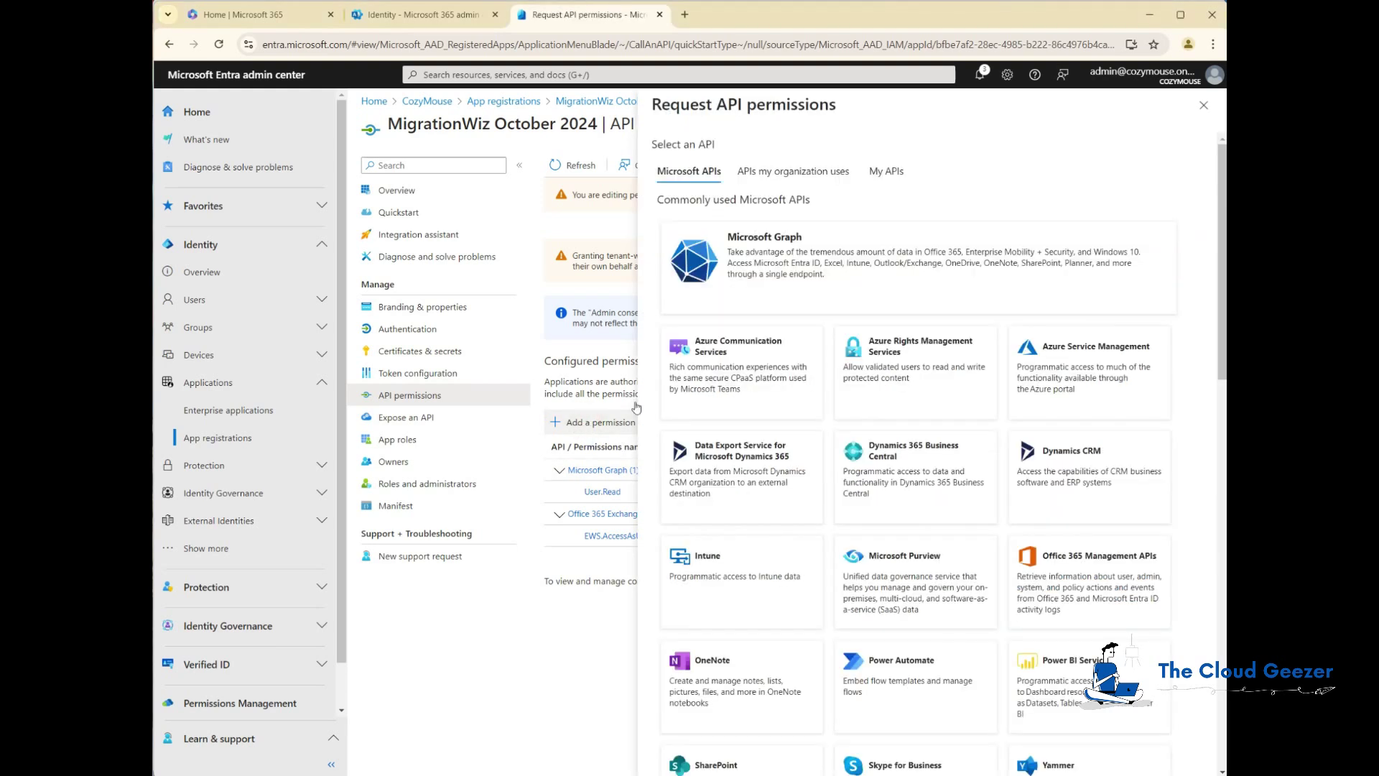
{"action": "left_click", "coordinate": [770, 173]}
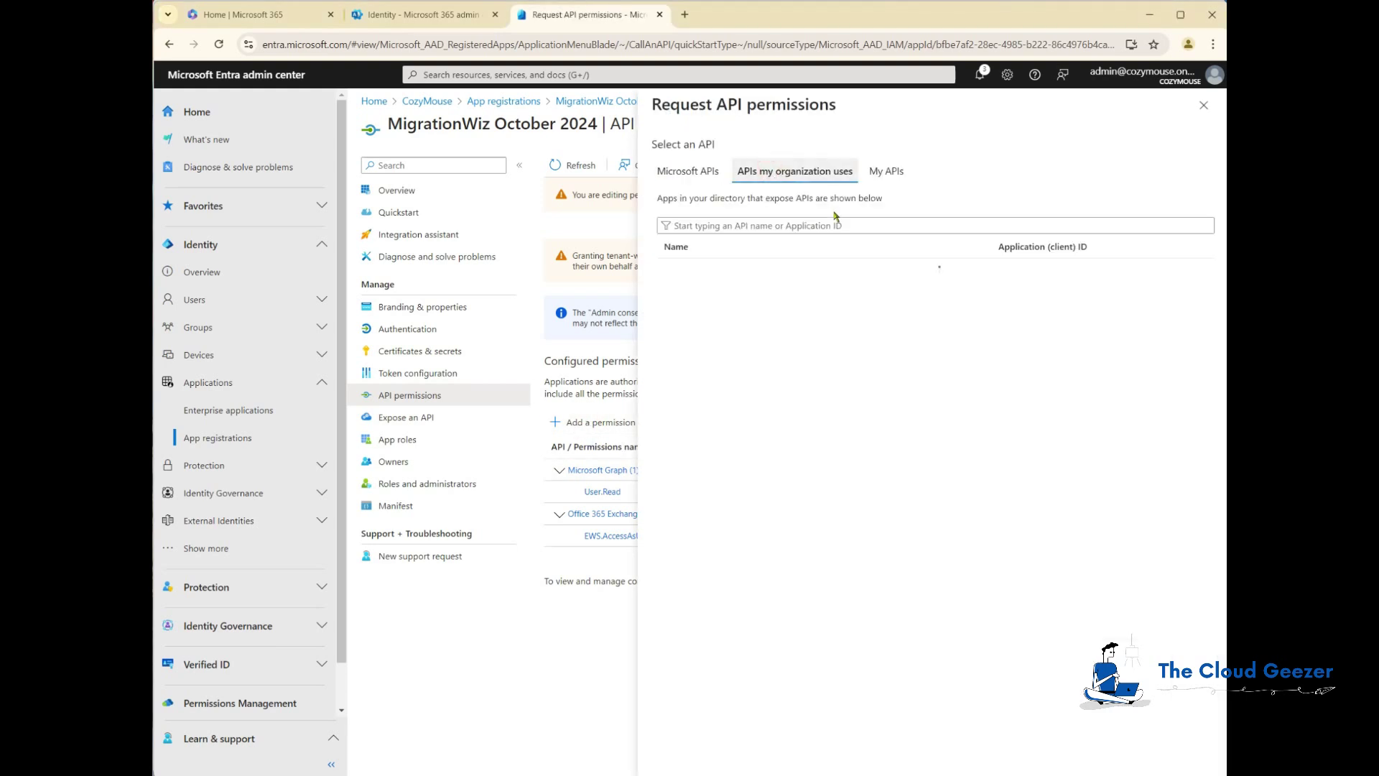
{"action": "left_click", "coordinate": [833, 225]}
{"action": "type", "text": "off"}
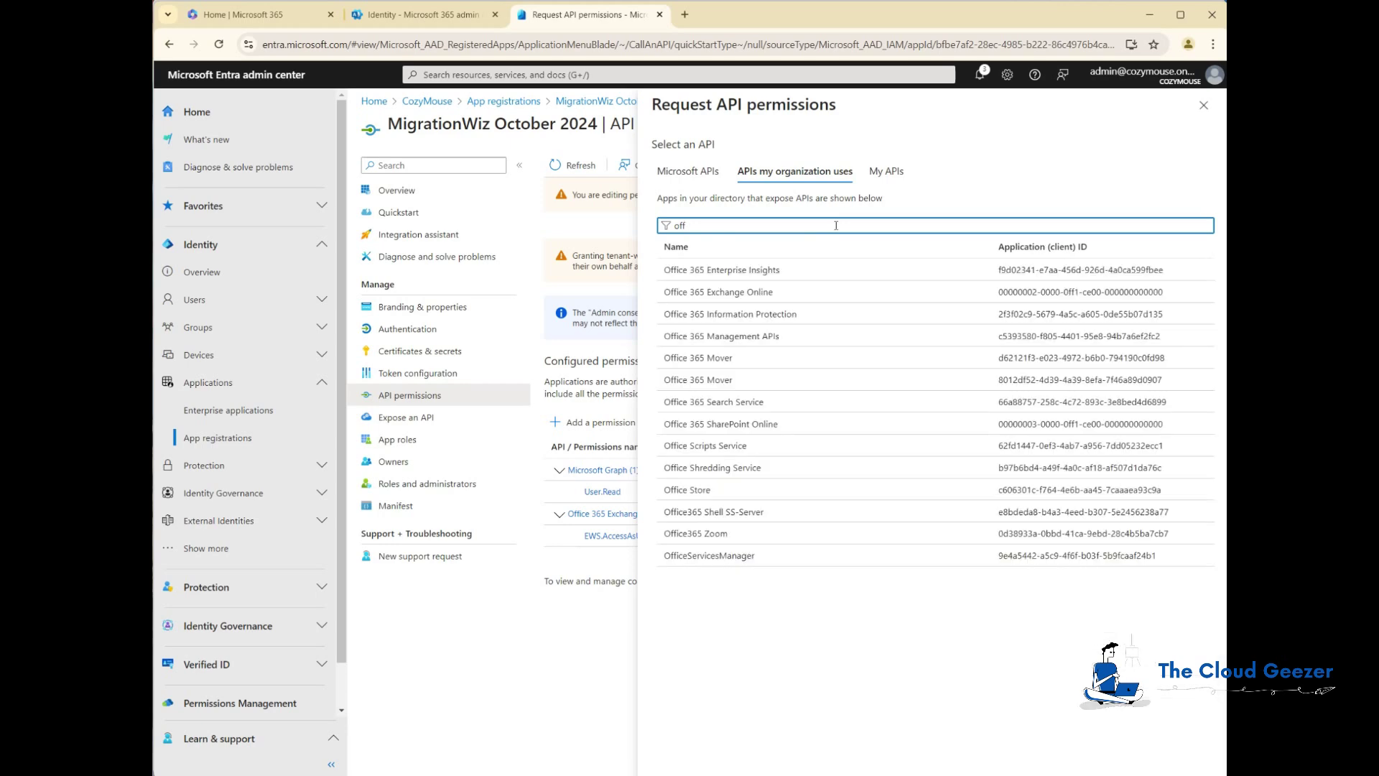
{"action": "type", "text": "ice"}
{"action": "left_click", "coordinate": [758, 292]}
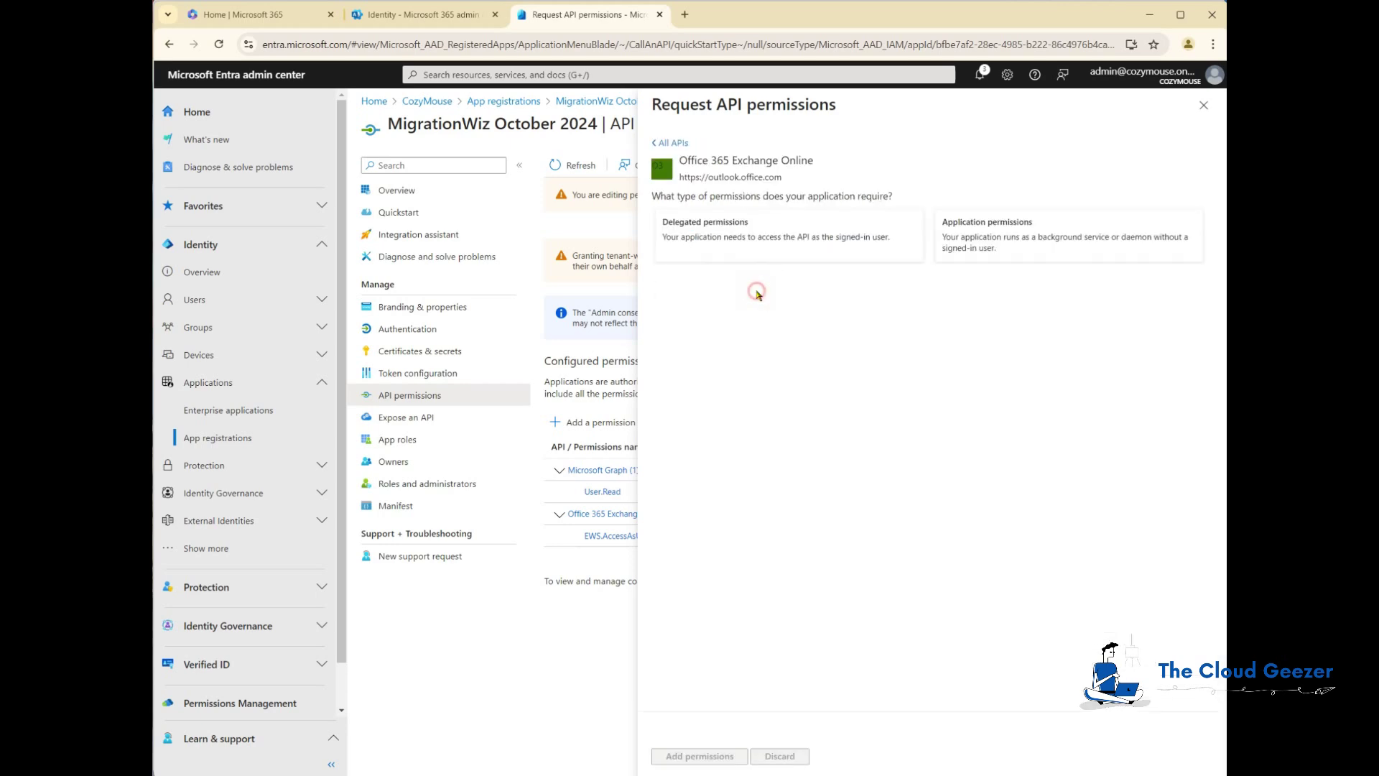
{"action": "left_click", "coordinate": [1024, 231]}
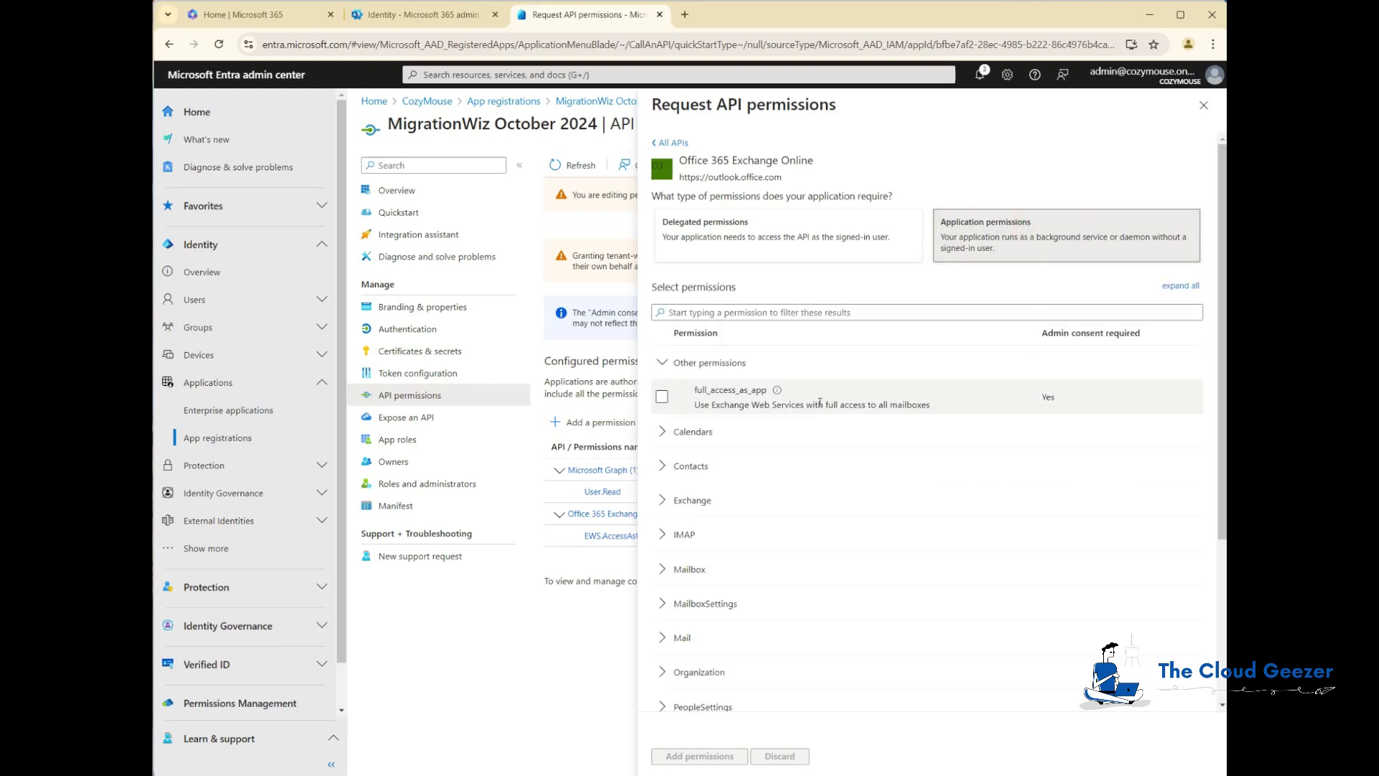
{"action": "left_click", "coordinate": [662, 398]}
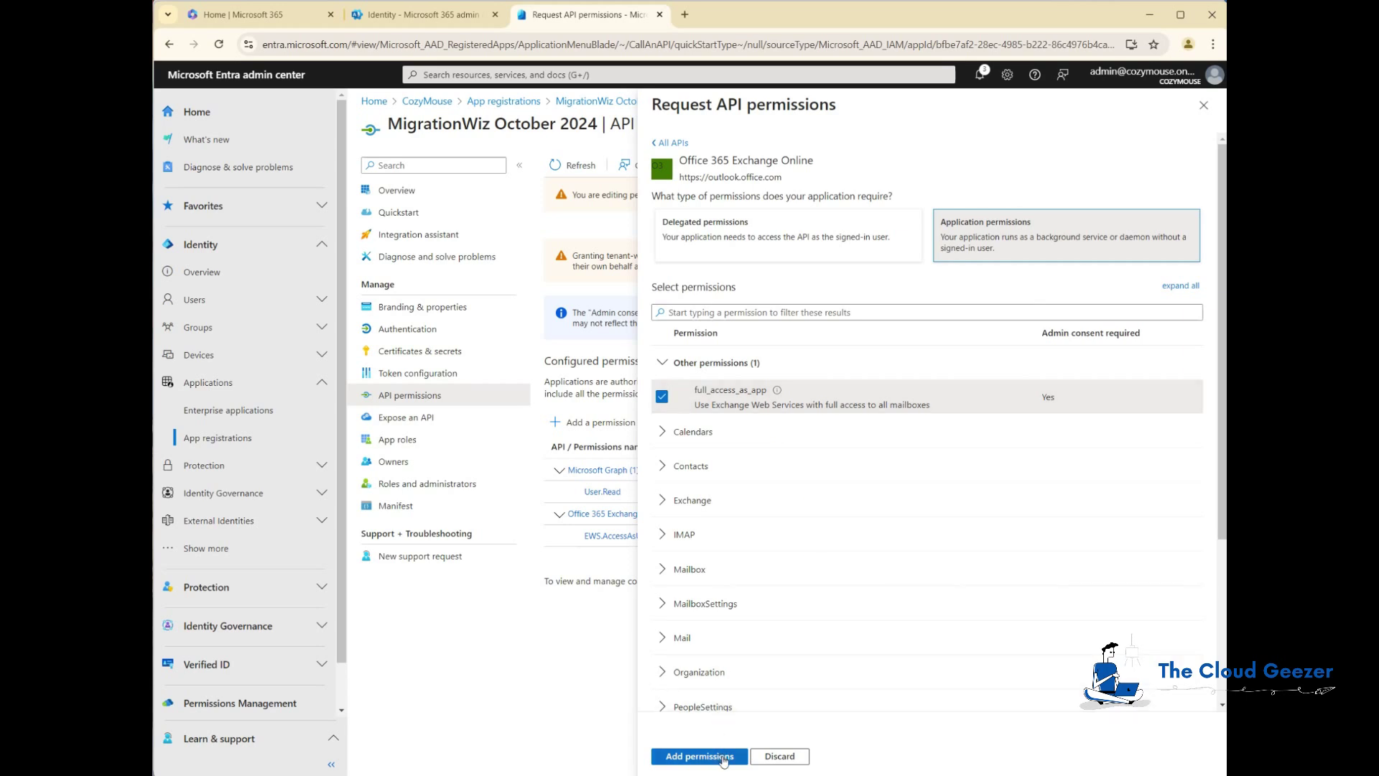
{"action": "left_click", "coordinate": [726, 759]}
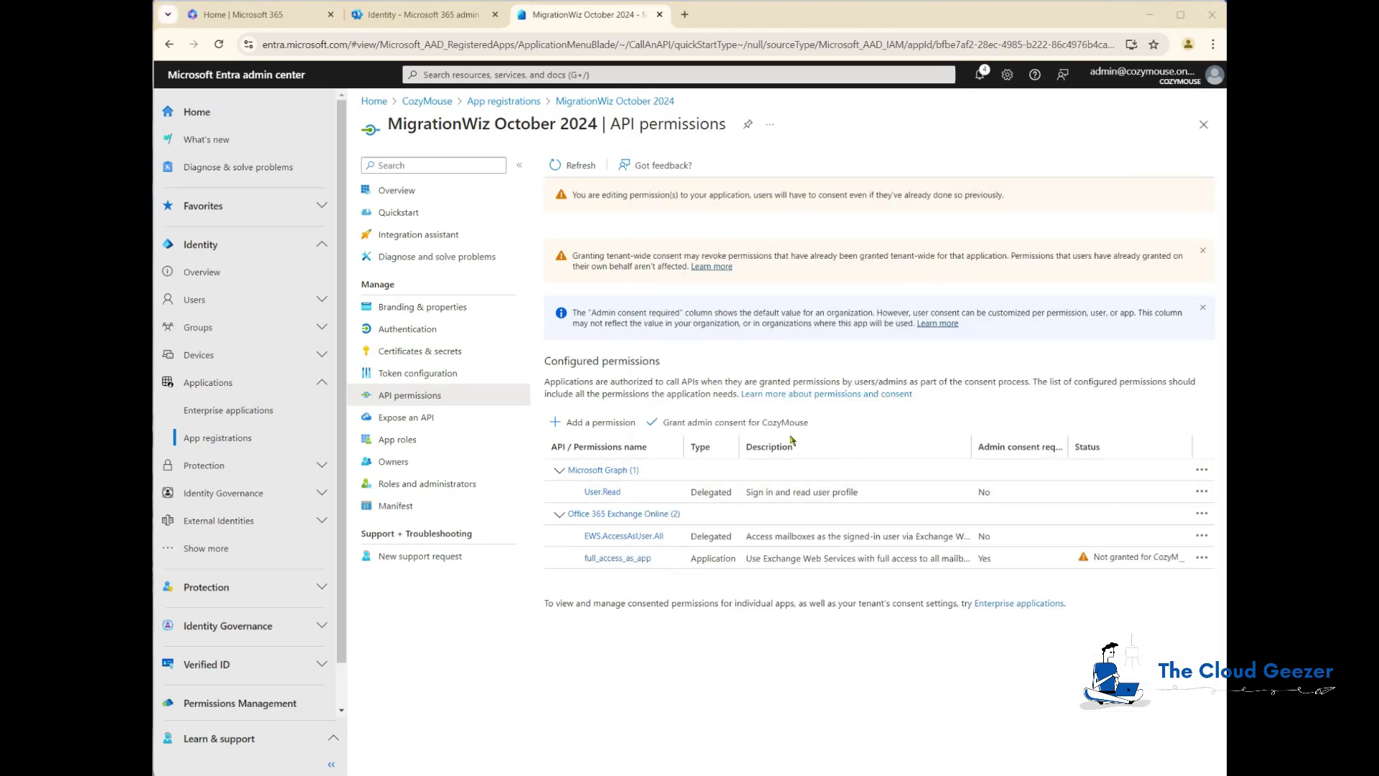
Step: Grant admin consent for CozyMouse on all three configured permissions
{"action": "left_click", "coordinate": [729, 424]}
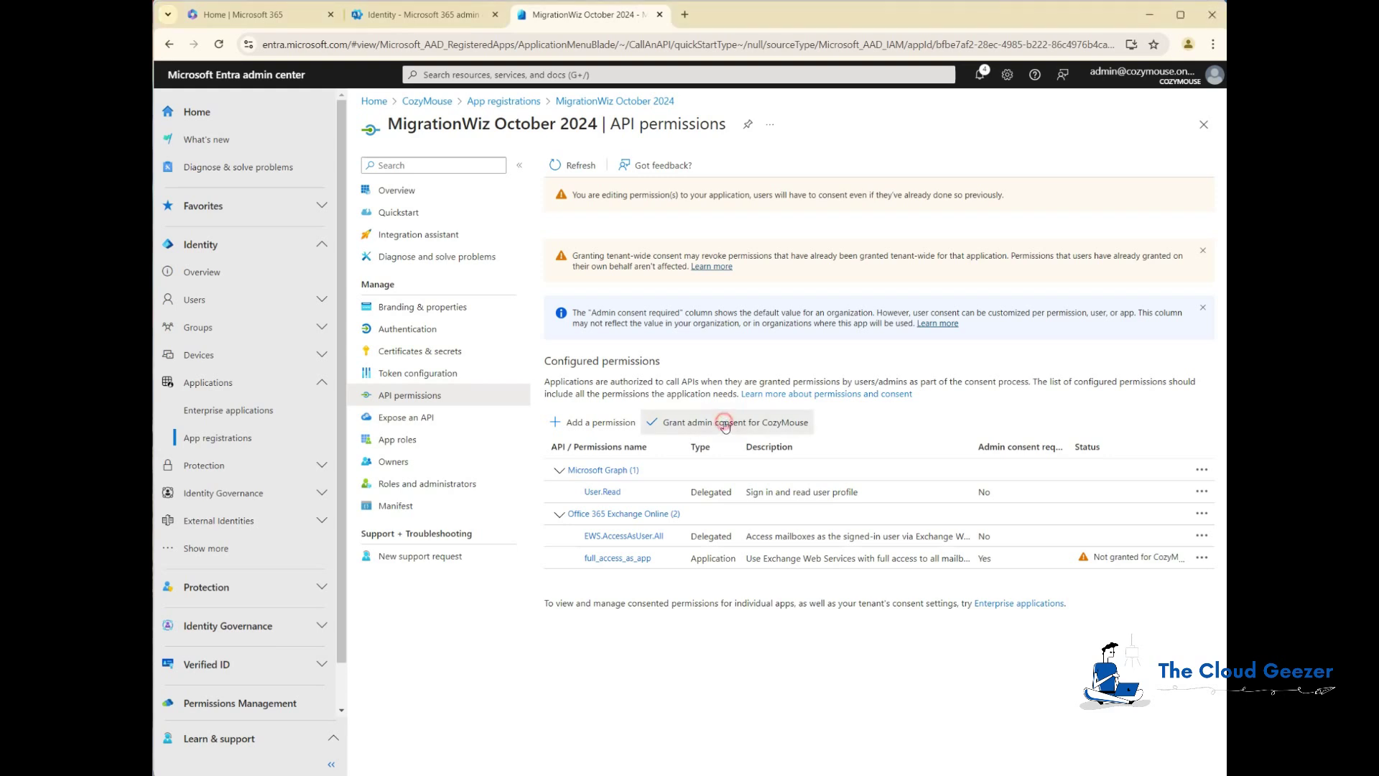
{"action": "left_click", "coordinate": [579, 255]}
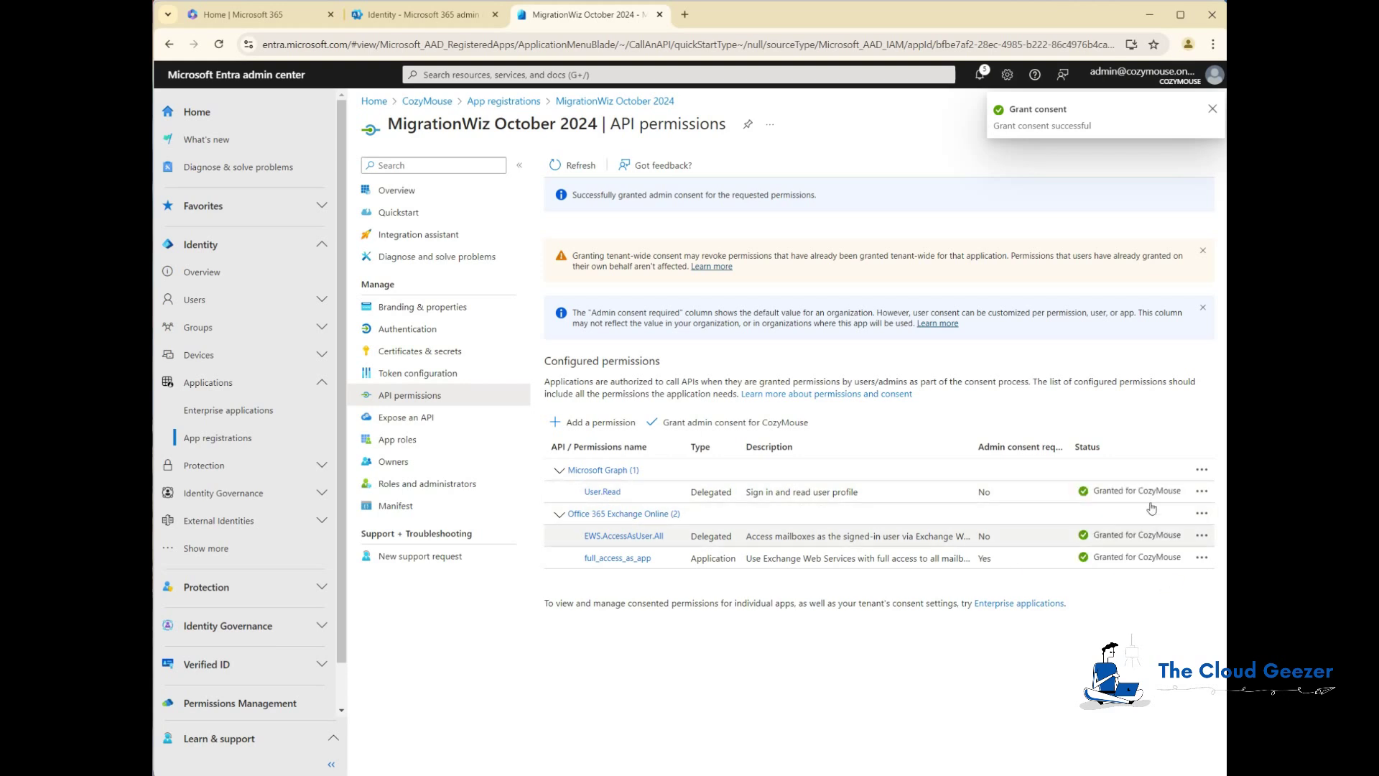
{"action": "key", "text": "alt+Tab"}
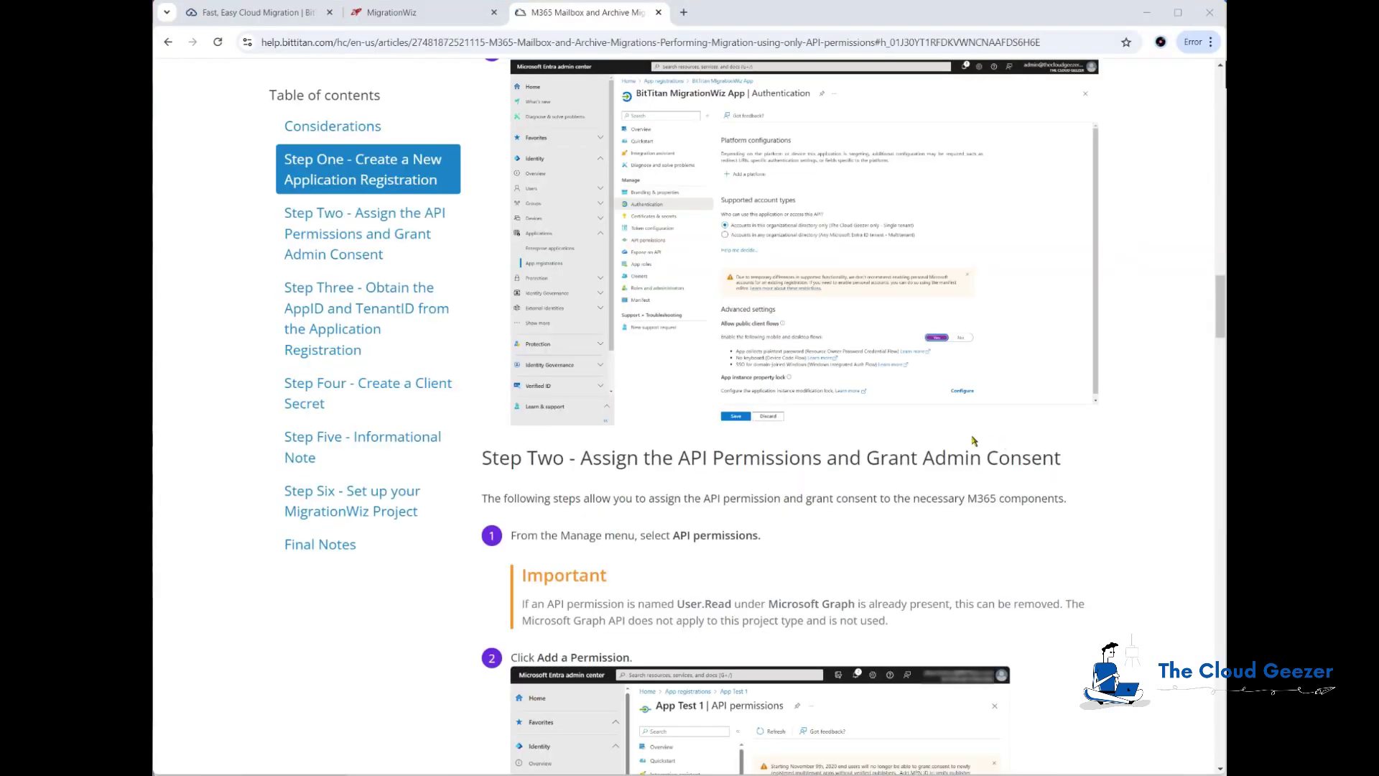
{"action": "scroll", "coordinate": [833, 445], "scroll_direction": "down", "scroll_amount": 3}
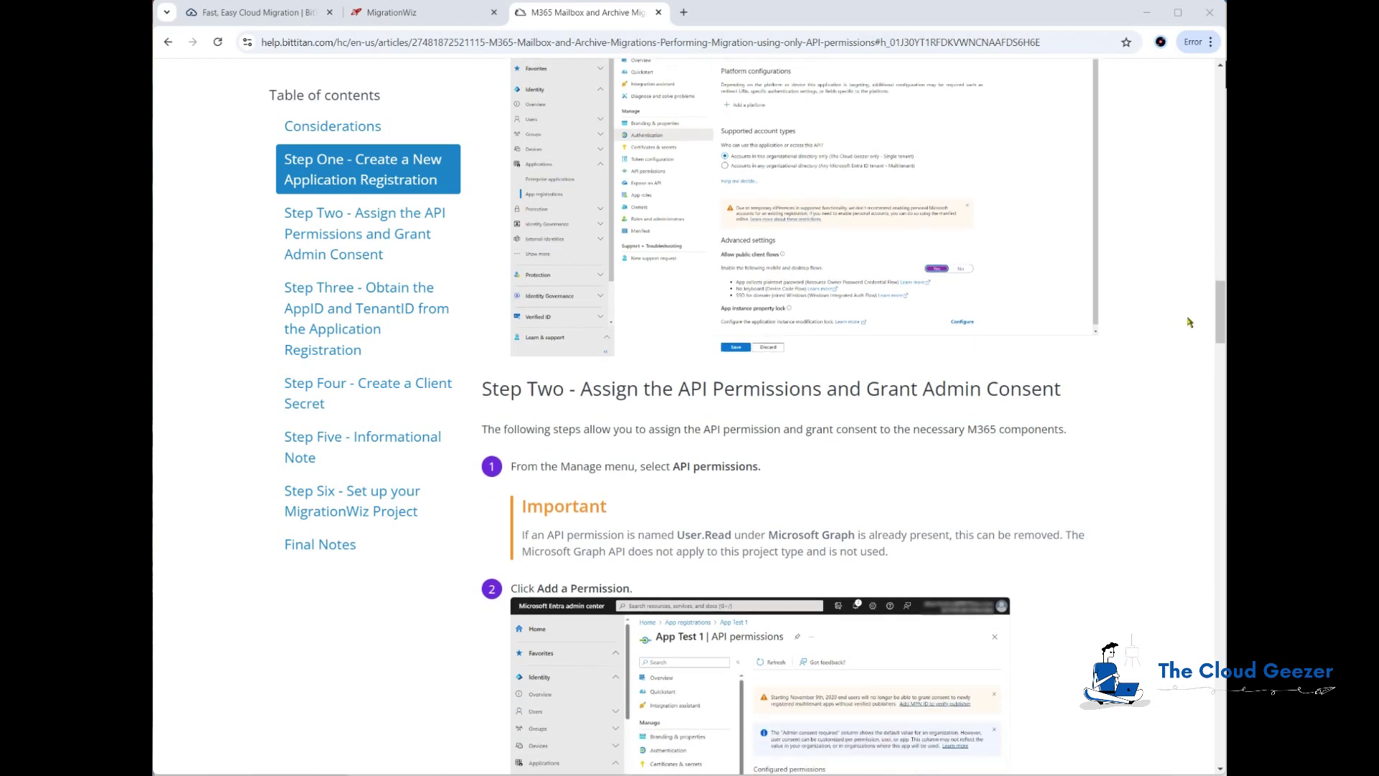
{"action": "left_click_drag", "start_coordinate": [1220, 316], "coordinate": [1222, 532]}
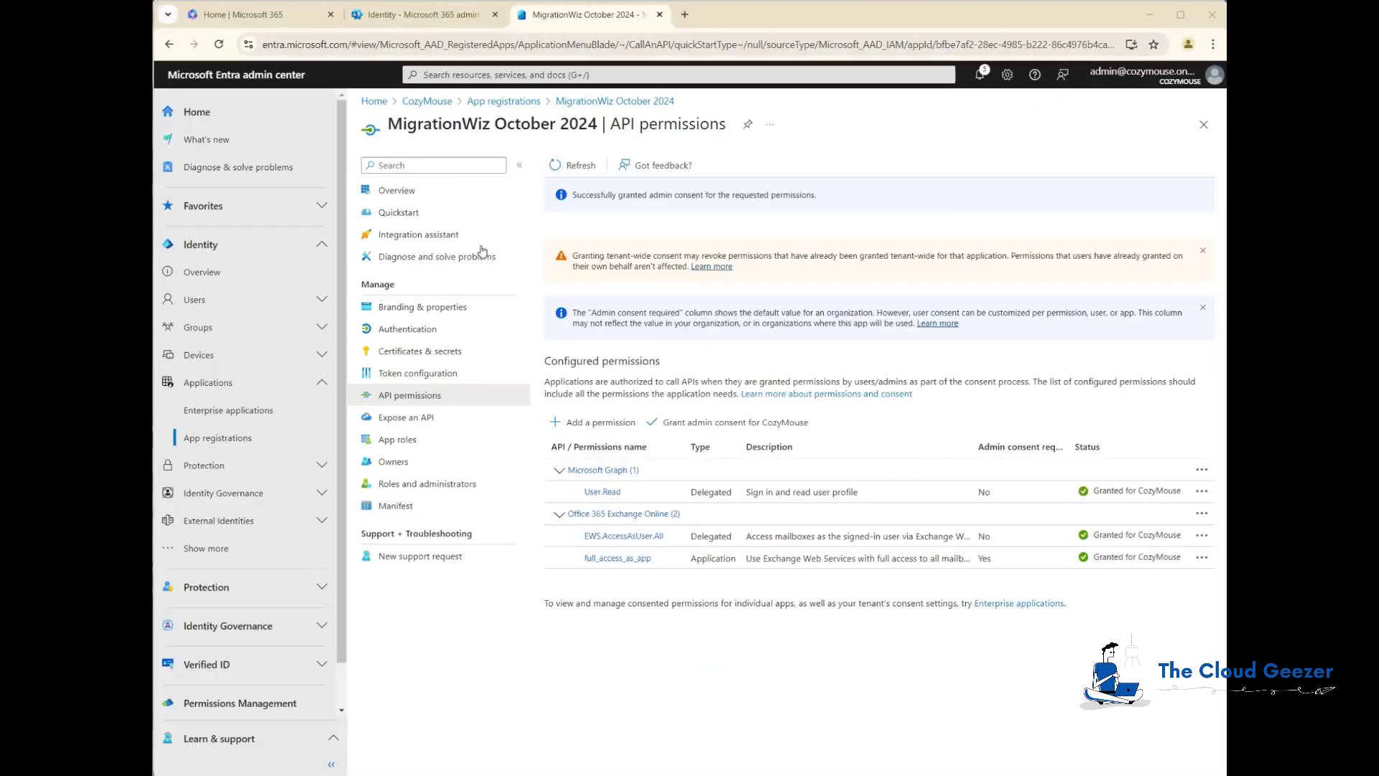
Step: Copy the app's Application (client) ID into Notepad after a 'Client ID:' label
{"action": "left_click", "coordinate": [401, 192]}
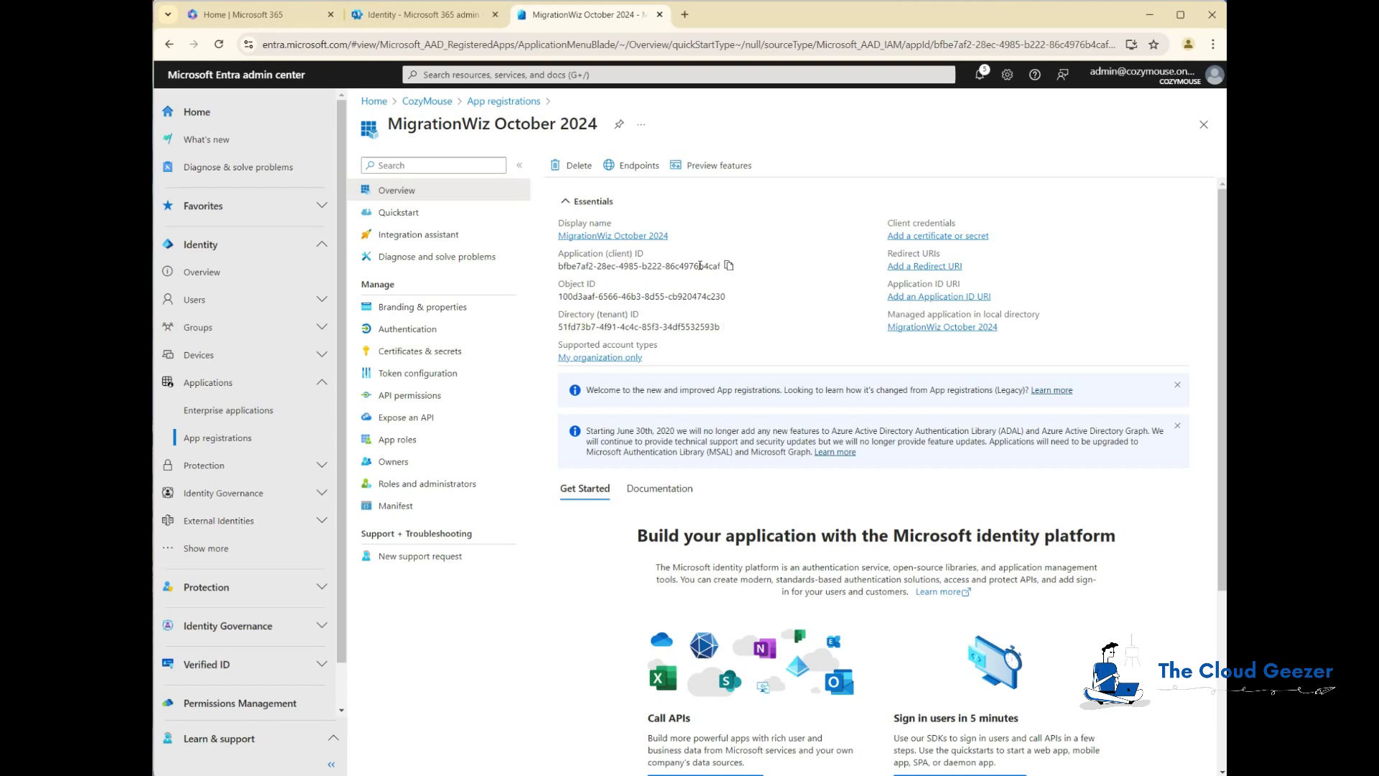
{"action": "left_click", "coordinate": [728, 266]}
{"action": "key", "text": "alt+Tab"}
{"action": "type", "text": "Clien"}
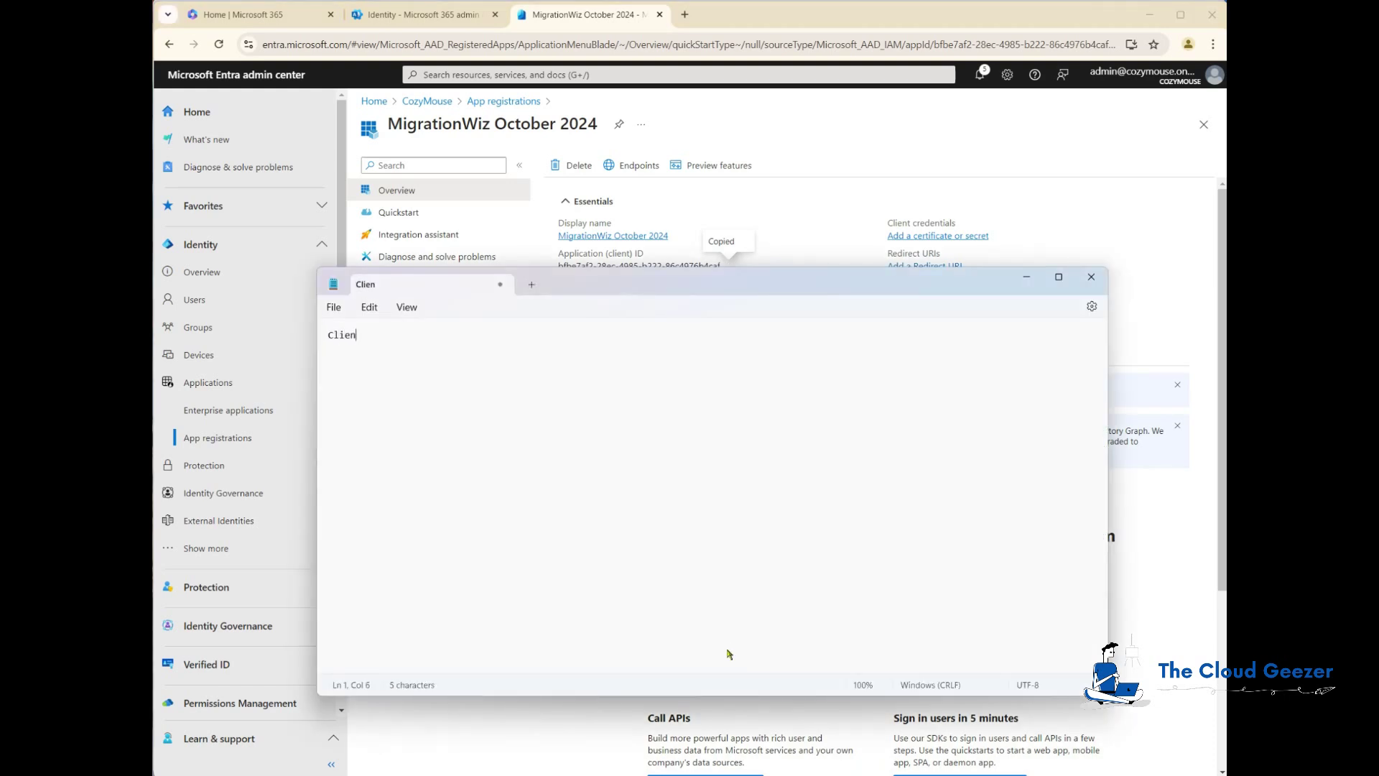
{"action": "type", "text": "t ID:"}
{"action": "key", "text": "ctrl+v"}
{"action": "key", "text": "Return"}
{"action": "key", "text": "Return"}
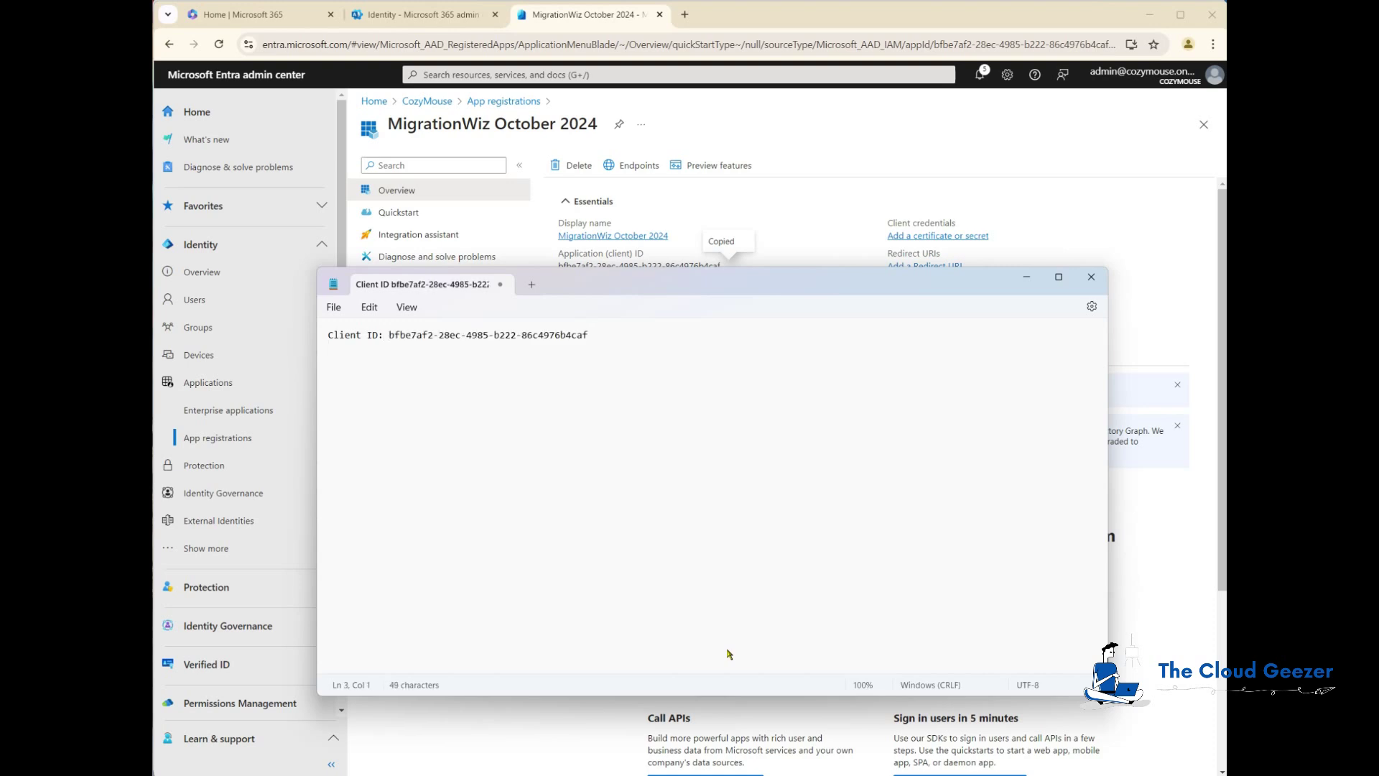
Step: Add the Directory (tenant) ID on a Tenant line, followed by a 'Client Secret:' label
{"action": "type", "text": "Tenant ID:"}
{"action": "left_click", "coordinate": [995, 137]}
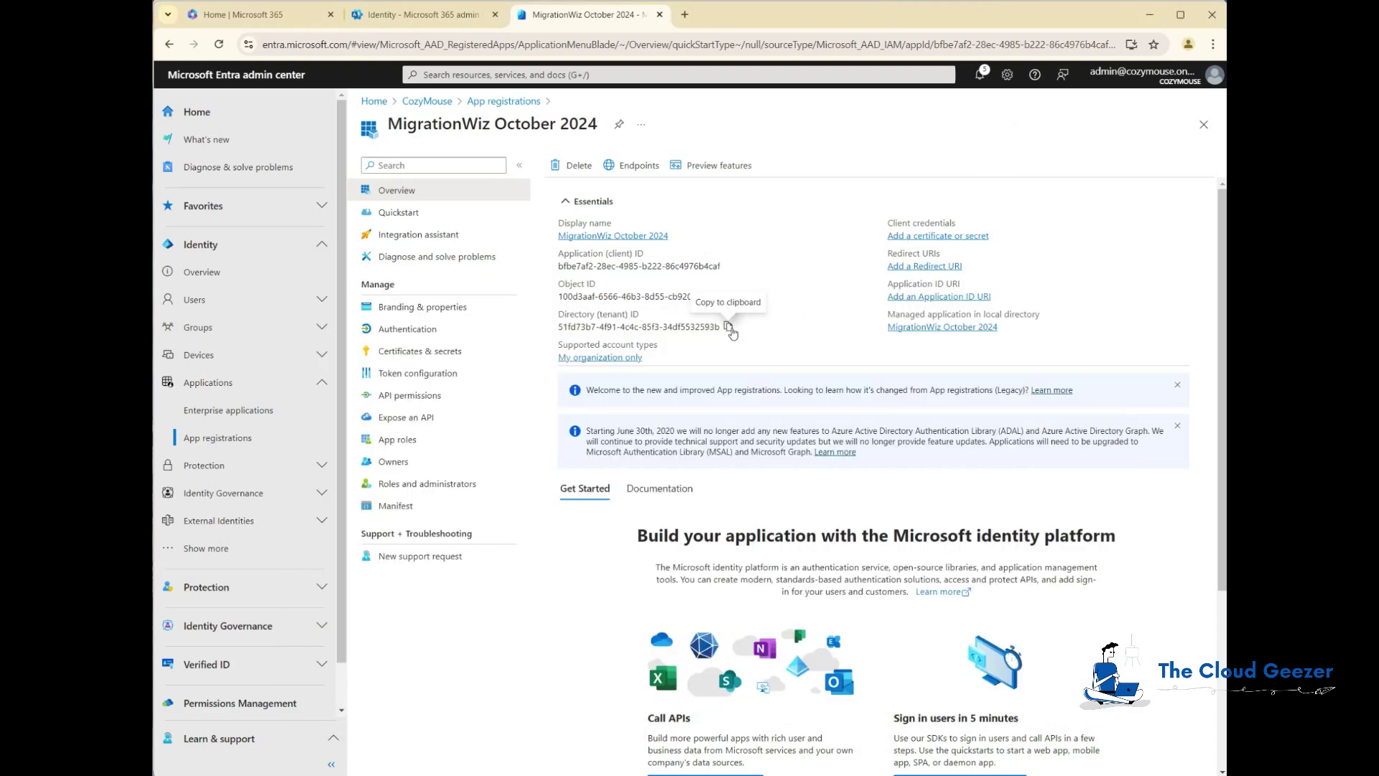
{"action": "left_click", "coordinate": [729, 327]}
{"action": "key", "text": "alt+Tab"}
{"action": "key", "text": "ctrl+v"}
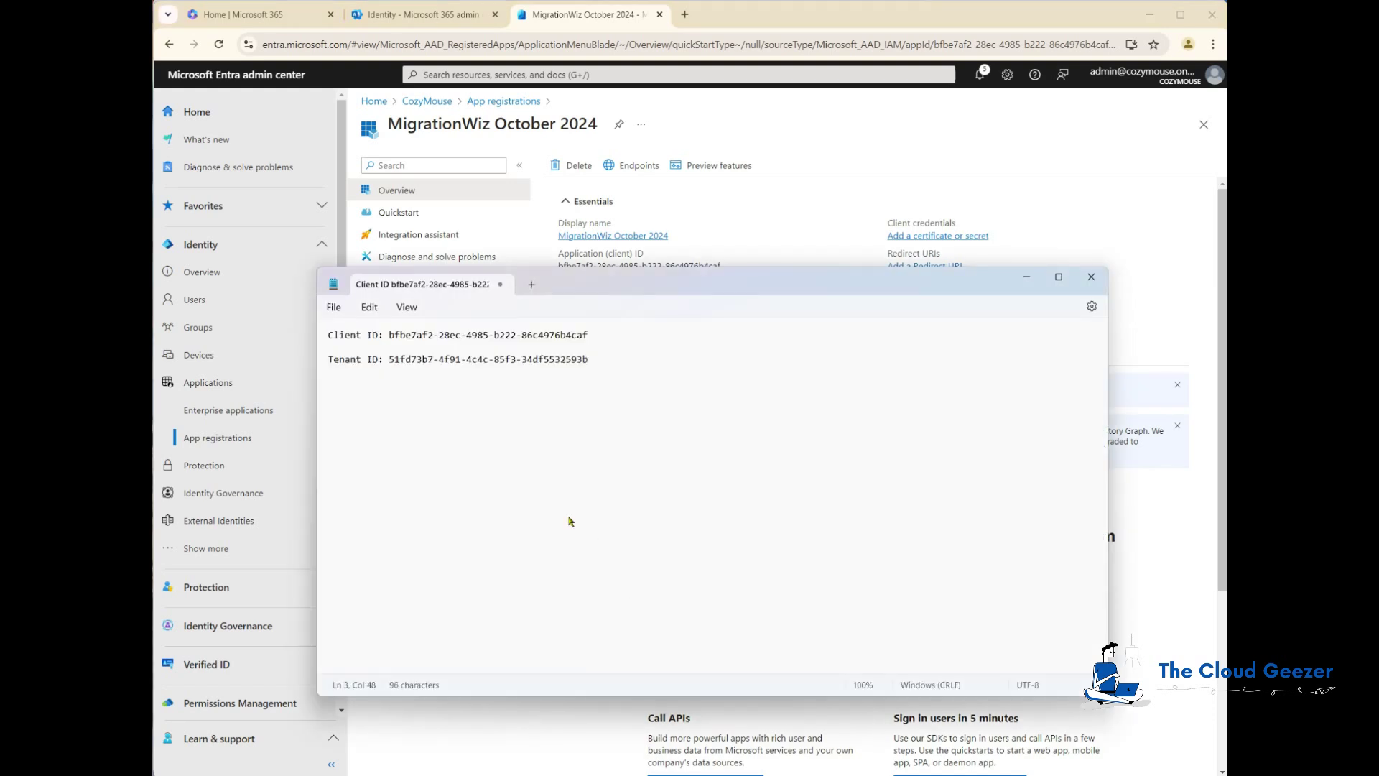
{"action": "type", "text": "Client Secret:"}
Step: Create a client secret described 'MigrationWiz' that expires in 90 days
{"action": "left_click", "coordinate": [1029, 278]}
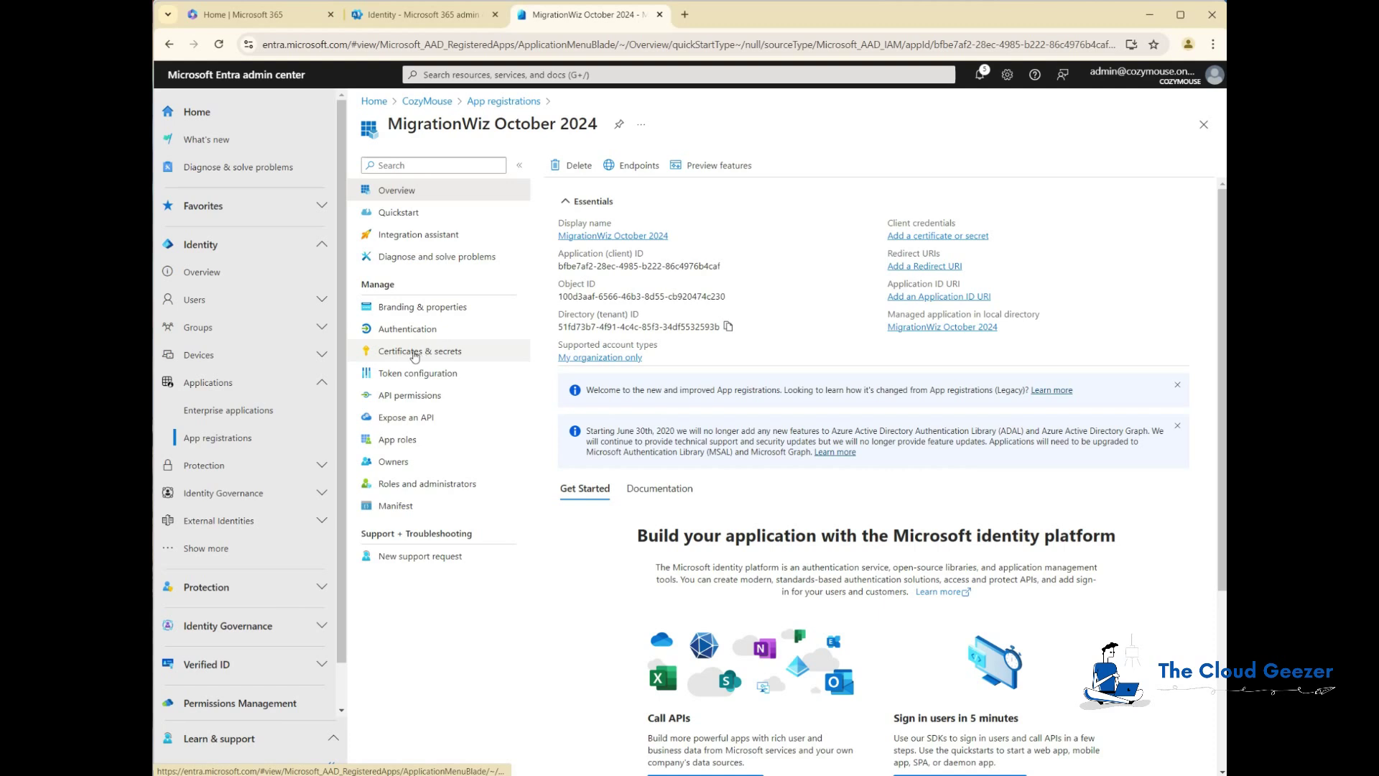
{"action": "left_click", "coordinate": [420, 352]}
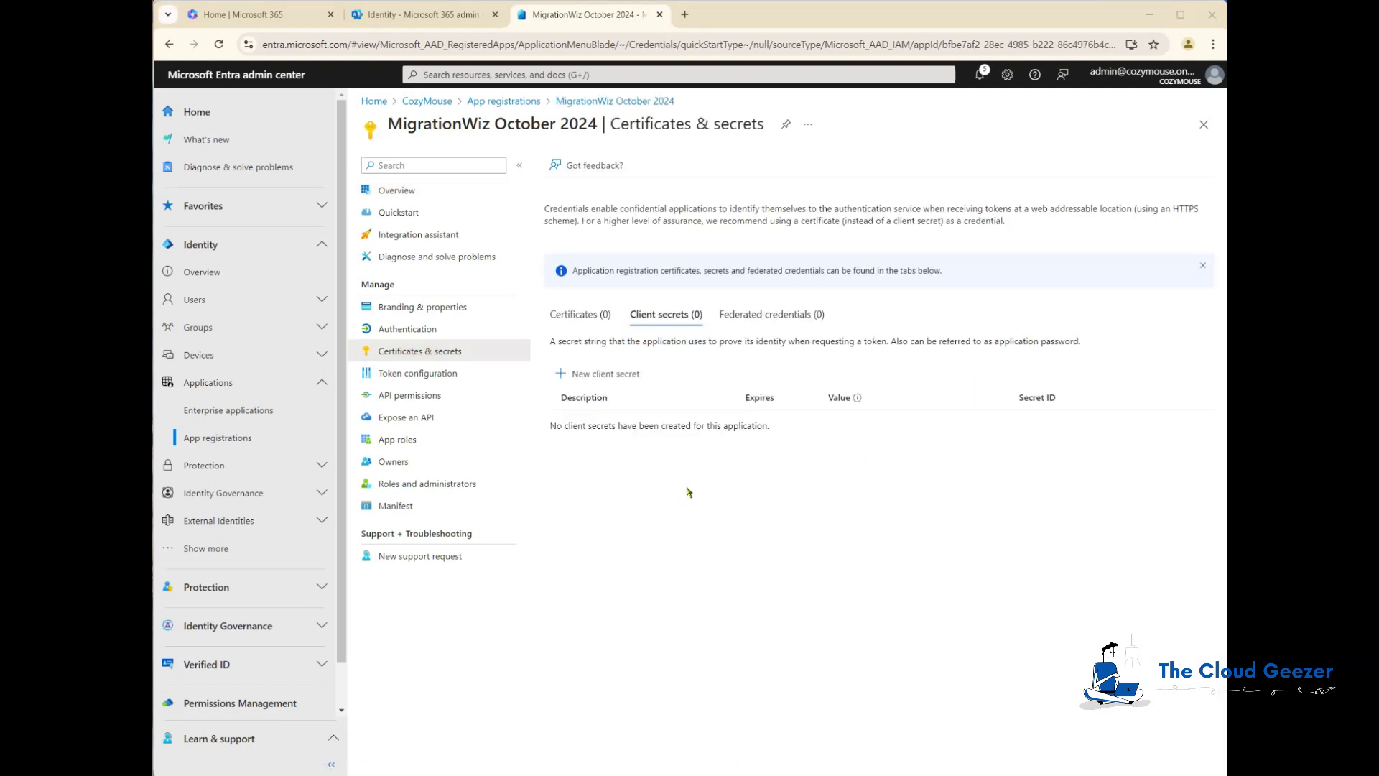
{"action": "left_click", "coordinate": [588, 376]}
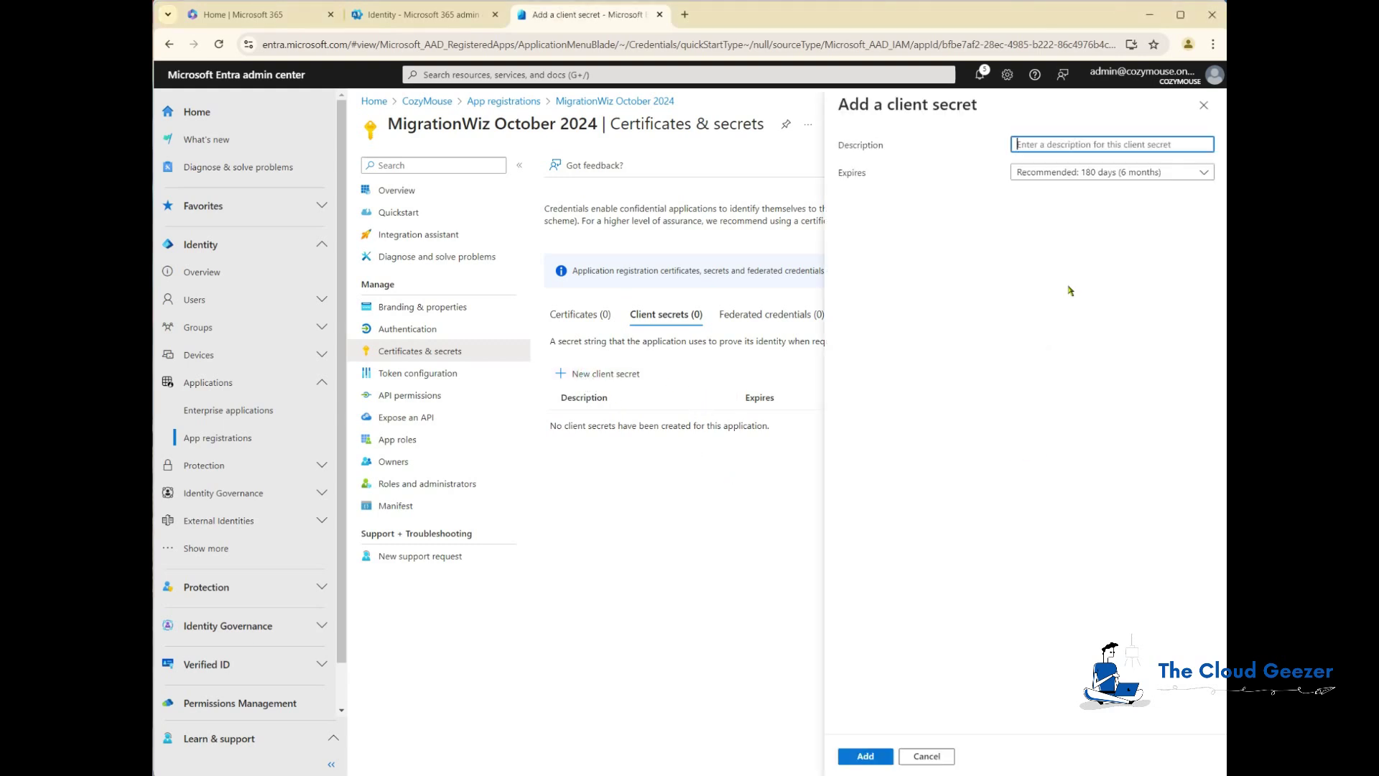
{"action": "type", "text": "MigrationWiz"}
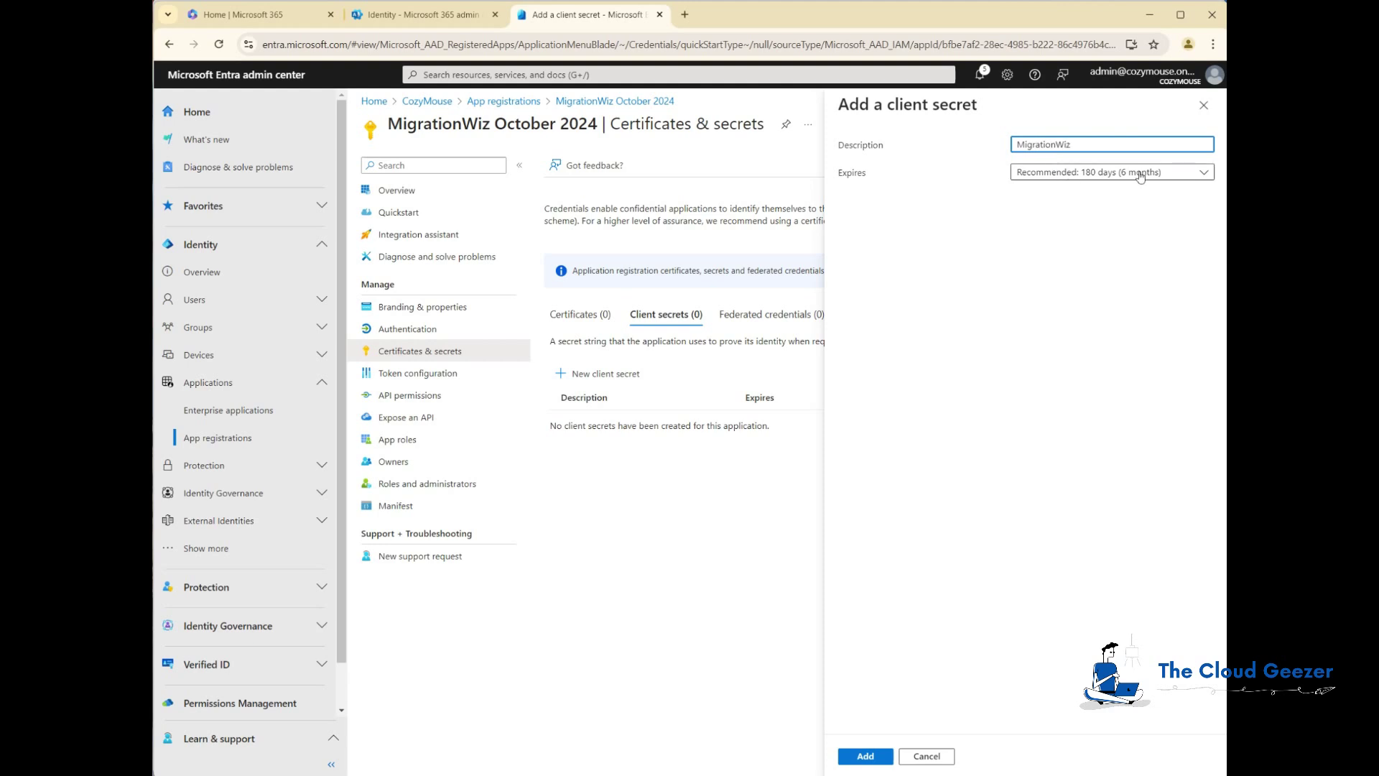
{"action": "left_click", "coordinate": [1112, 172]}
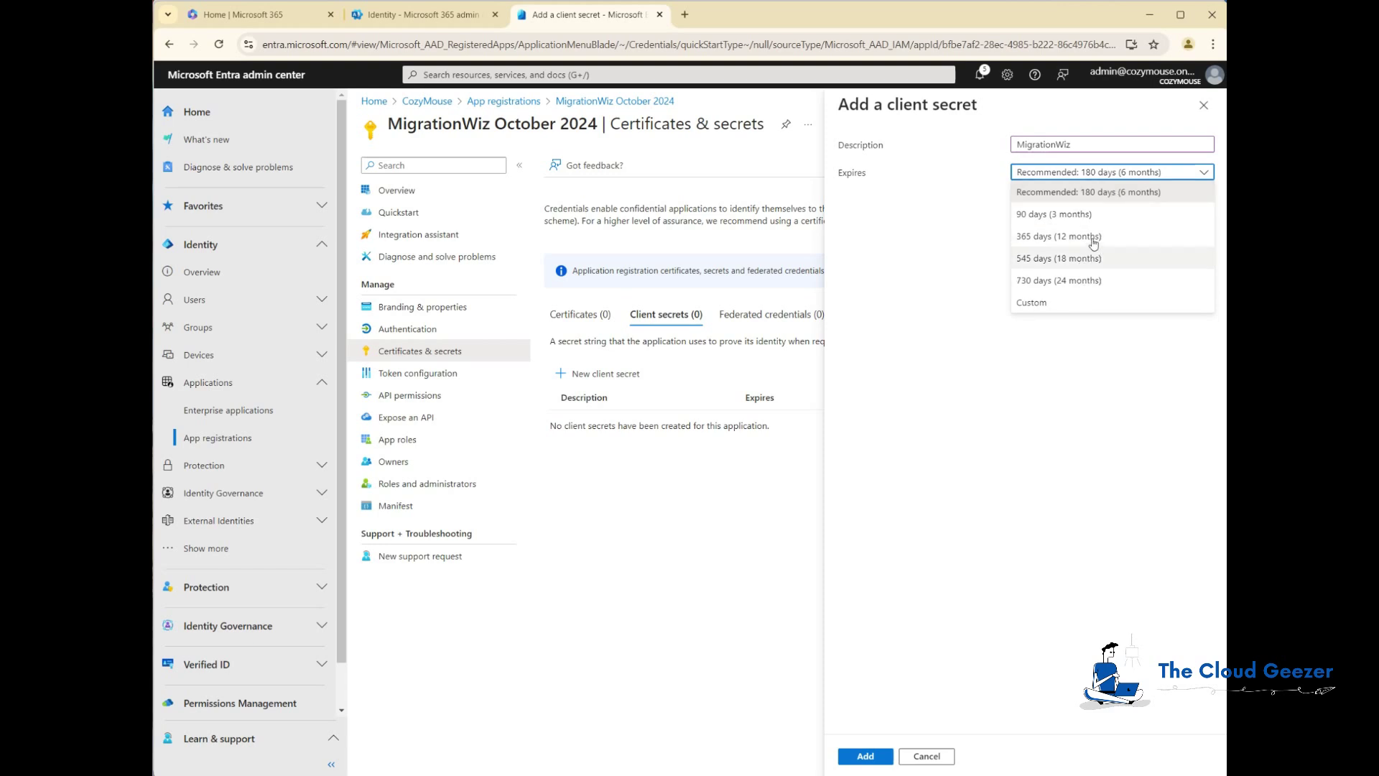
{"action": "left_click", "coordinate": [1077, 215]}
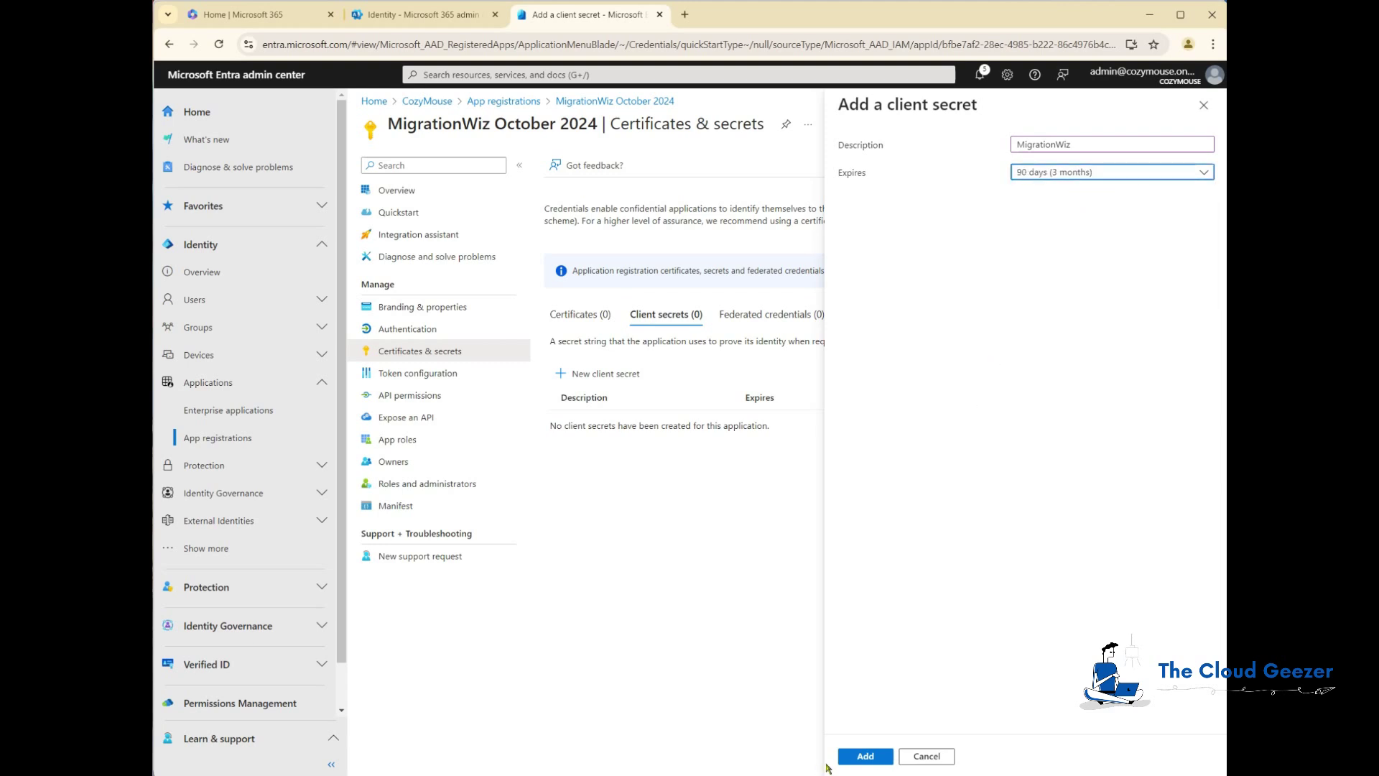
{"action": "left_click", "coordinate": [867, 756]}
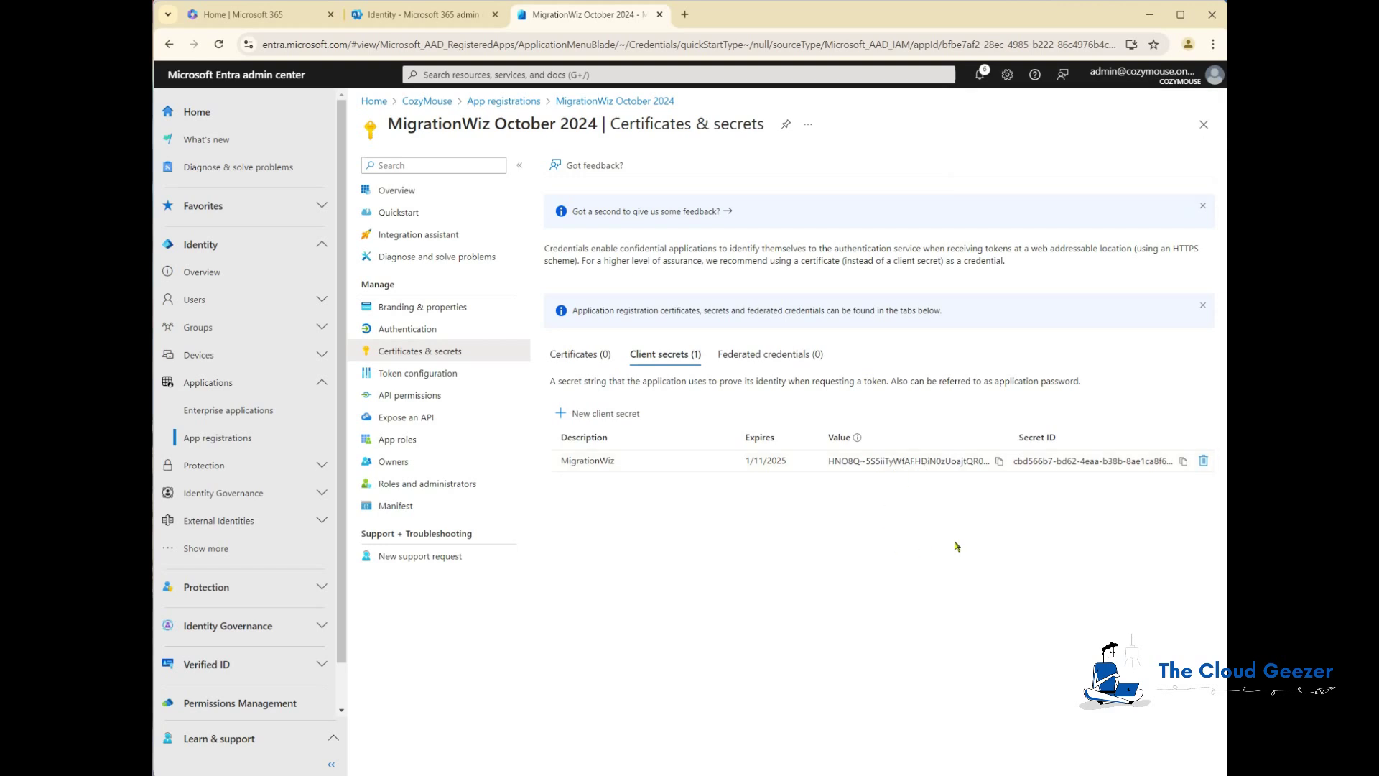
Step: Paste the new secret's value after Client Secret in Notepad, then return to the BitTitan guide
{"action": "left_click", "coordinate": [999, 461]}
{"action": "key", "text": "alt+Tab"}
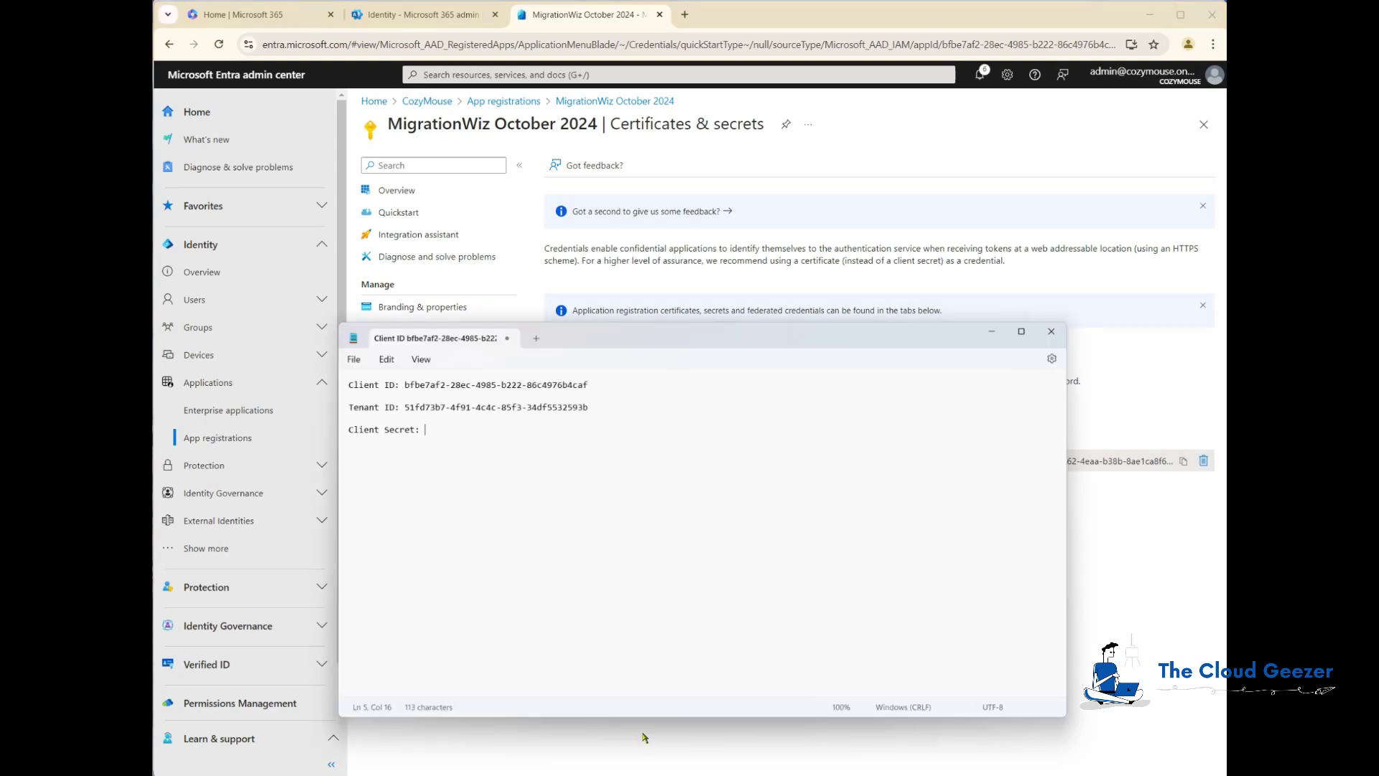
{"action": "key", "text": "ctrl+v"}
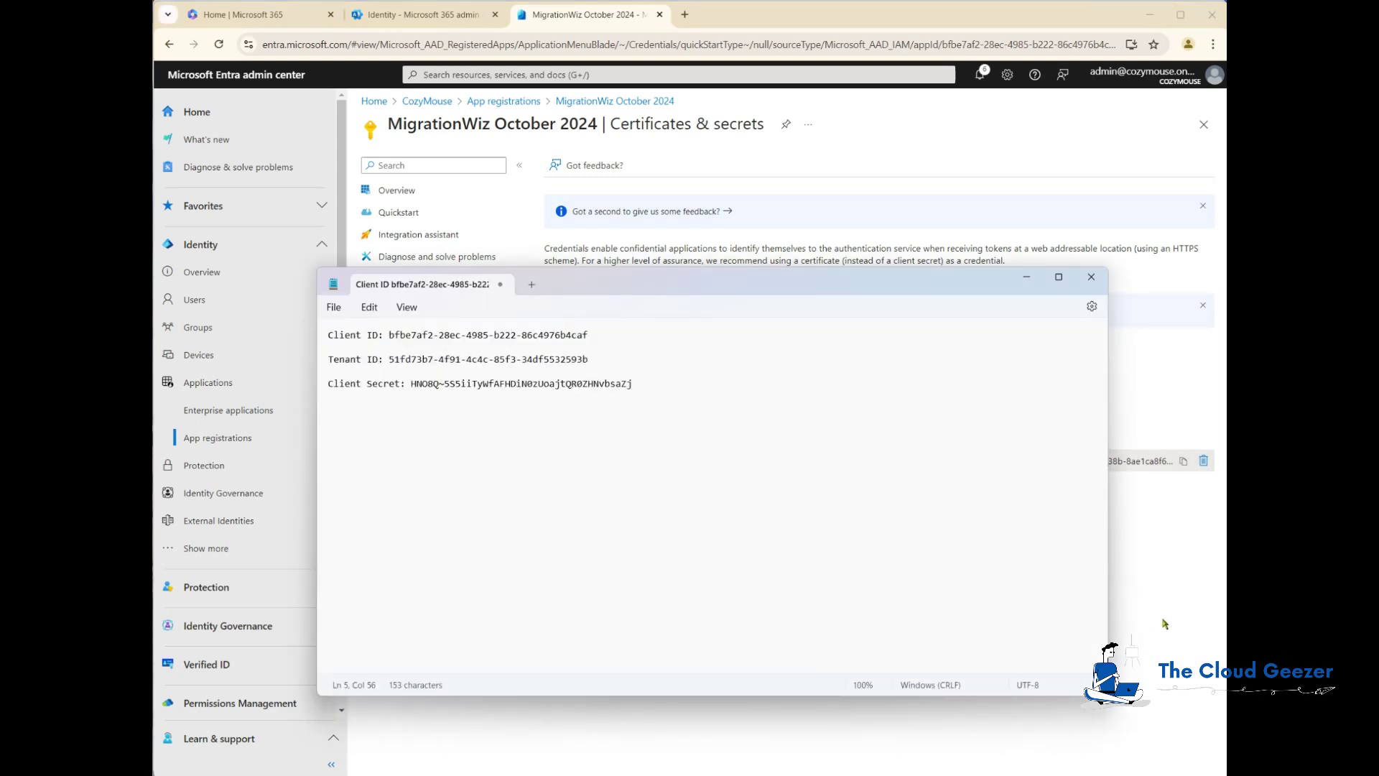
{"action": "left_click", "coordinate": [1165, 621]}
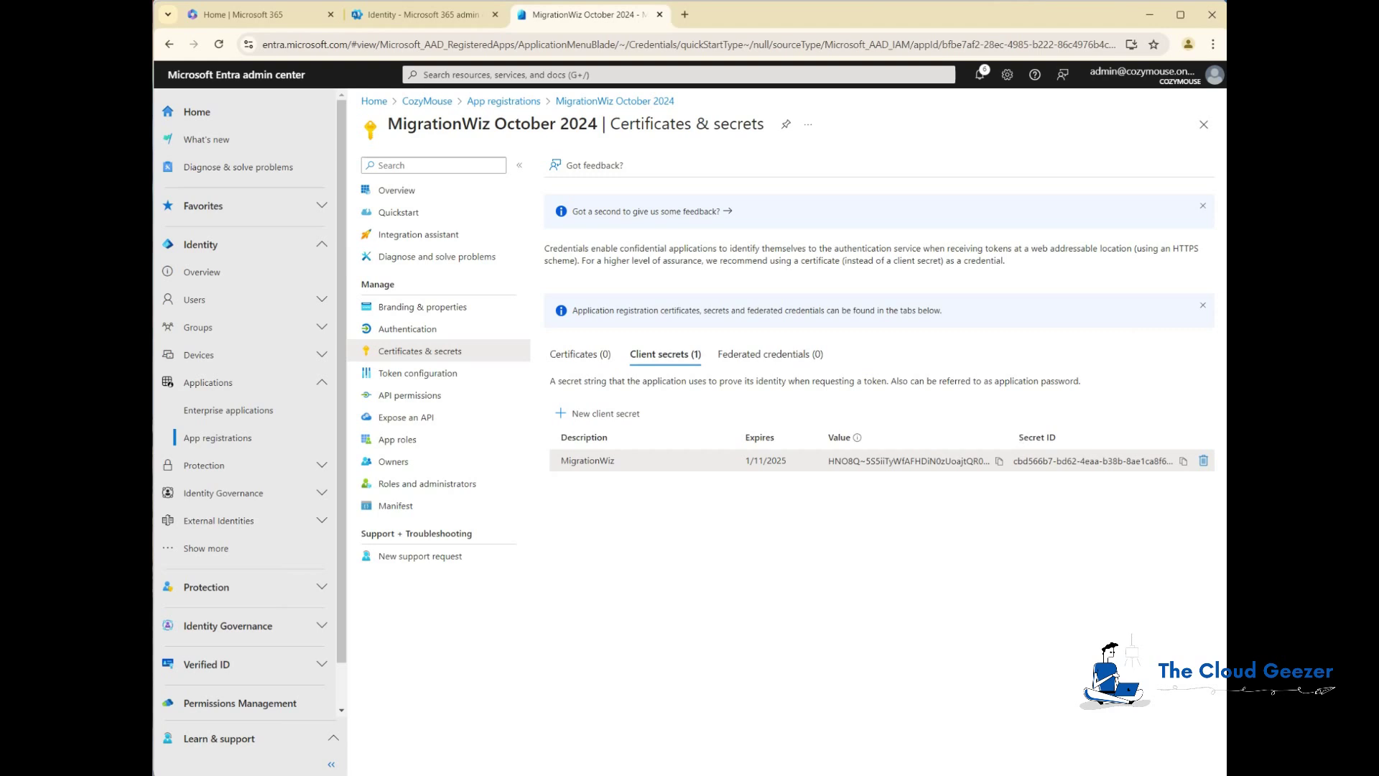
{"action": "key", "text": "alt+Tab"}
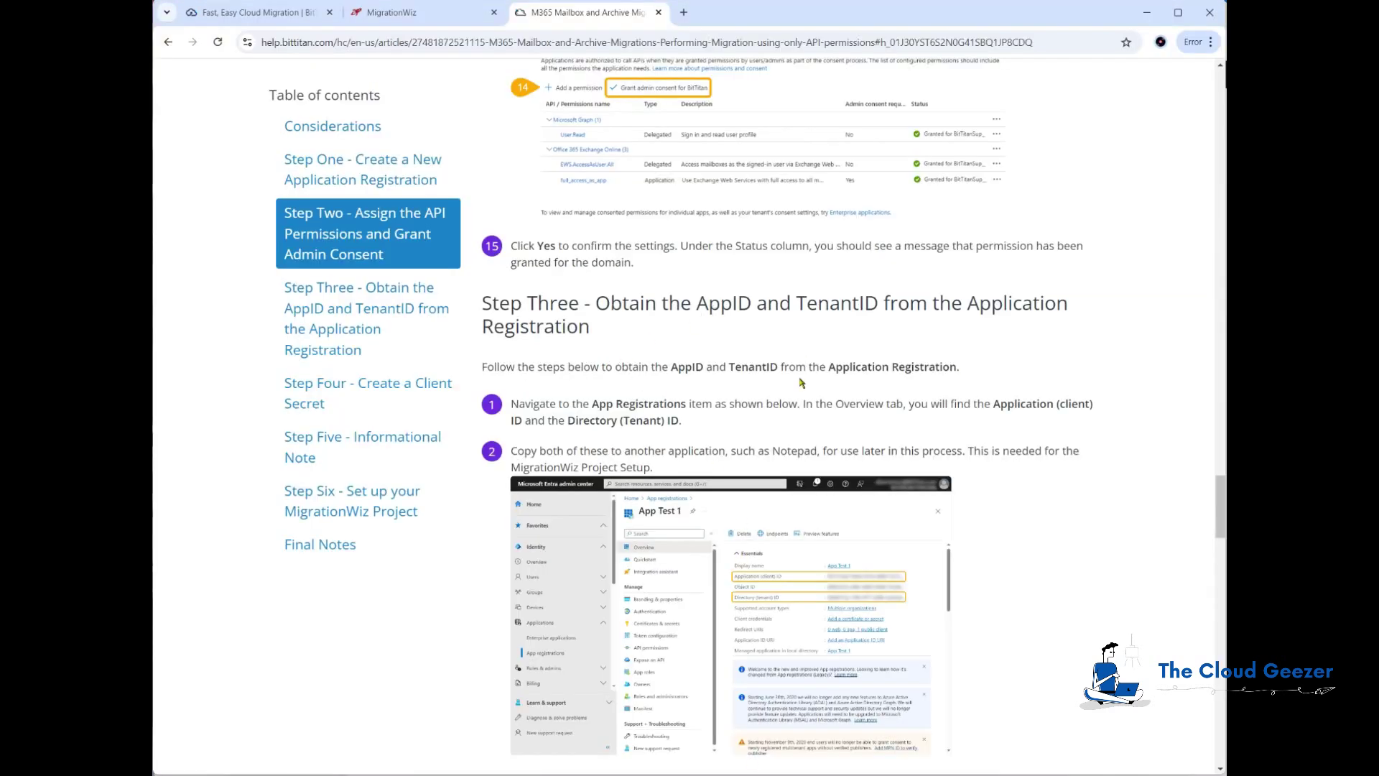
Step: Read the authentication article from Step Four to Step Six, then minimize the help browser
{"action": "scroll", "coordinate": [802, 383], "scroll_direction": "down", "scroll_amount": 8}
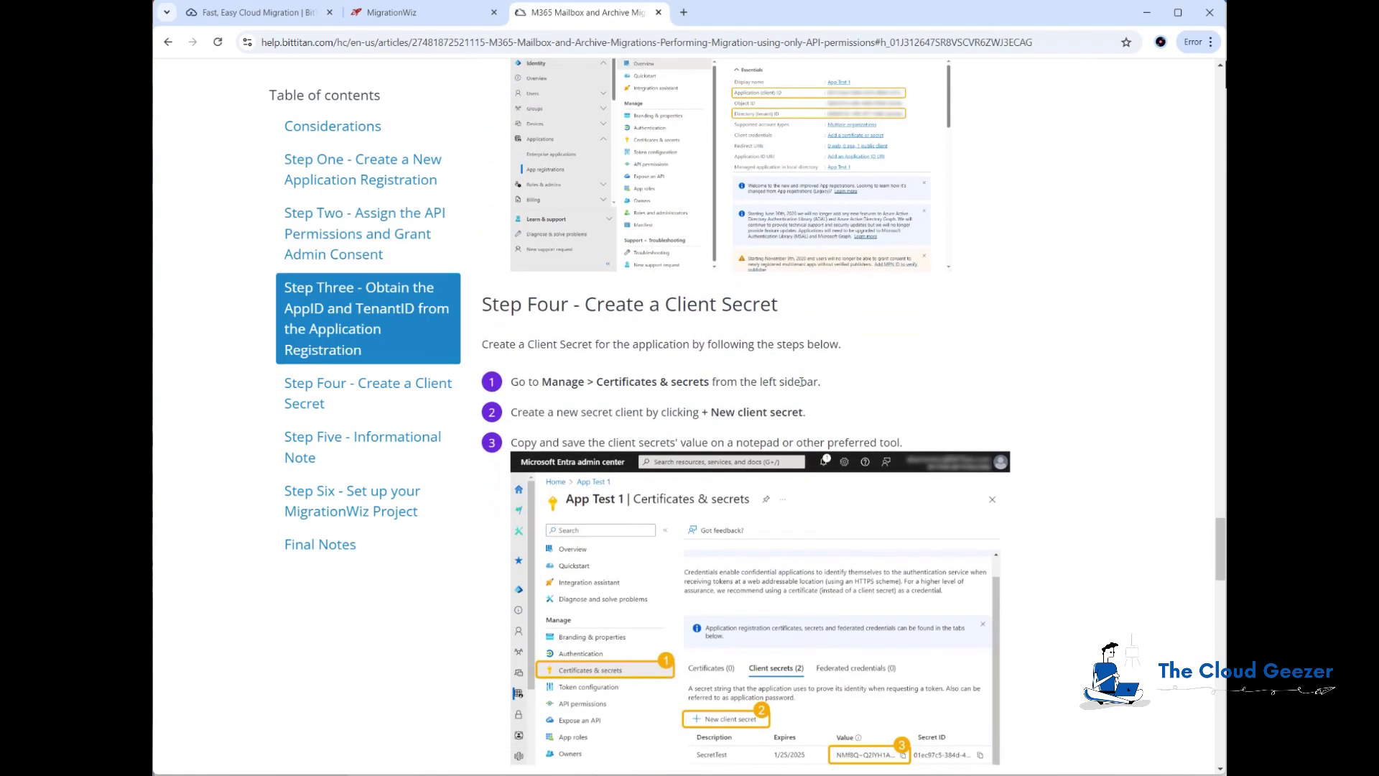
{"action": "scroll", "coordinate": [801, 382], "scroll_direction": "down", "scroll_amount": 6}
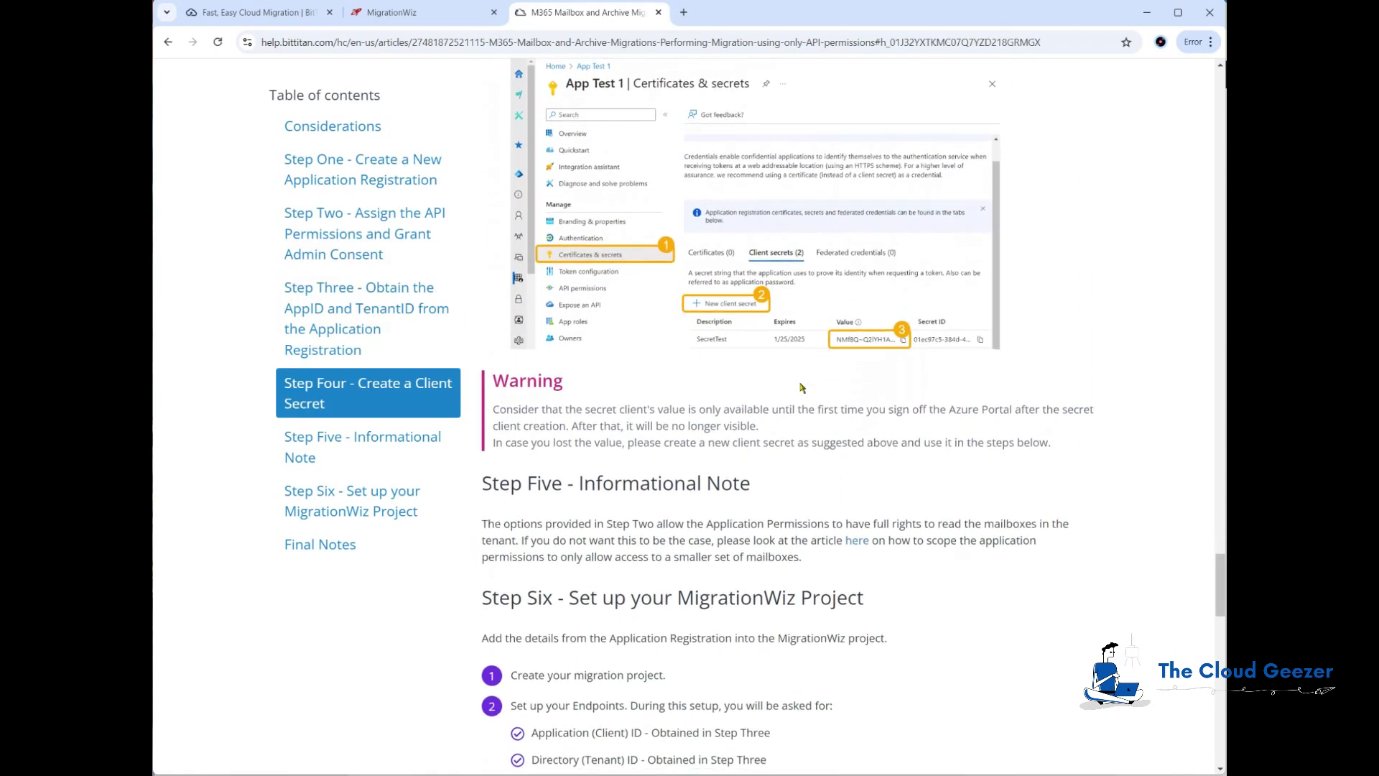
{"action": "scroll", "coordinate": [802, 388], "scroll_direction": "down", "scroll_amount": 2}
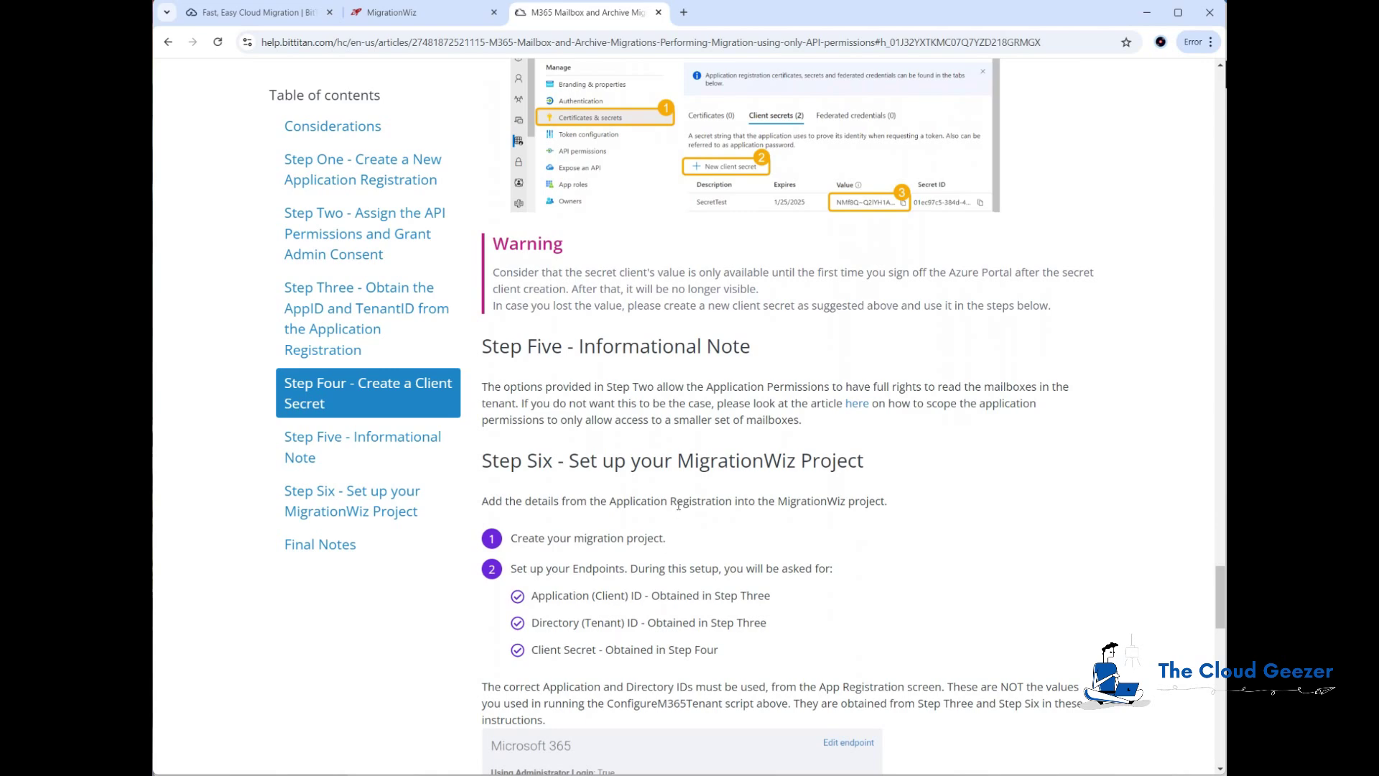
{"action": "left_click", "coordinate": [1147, 12]}
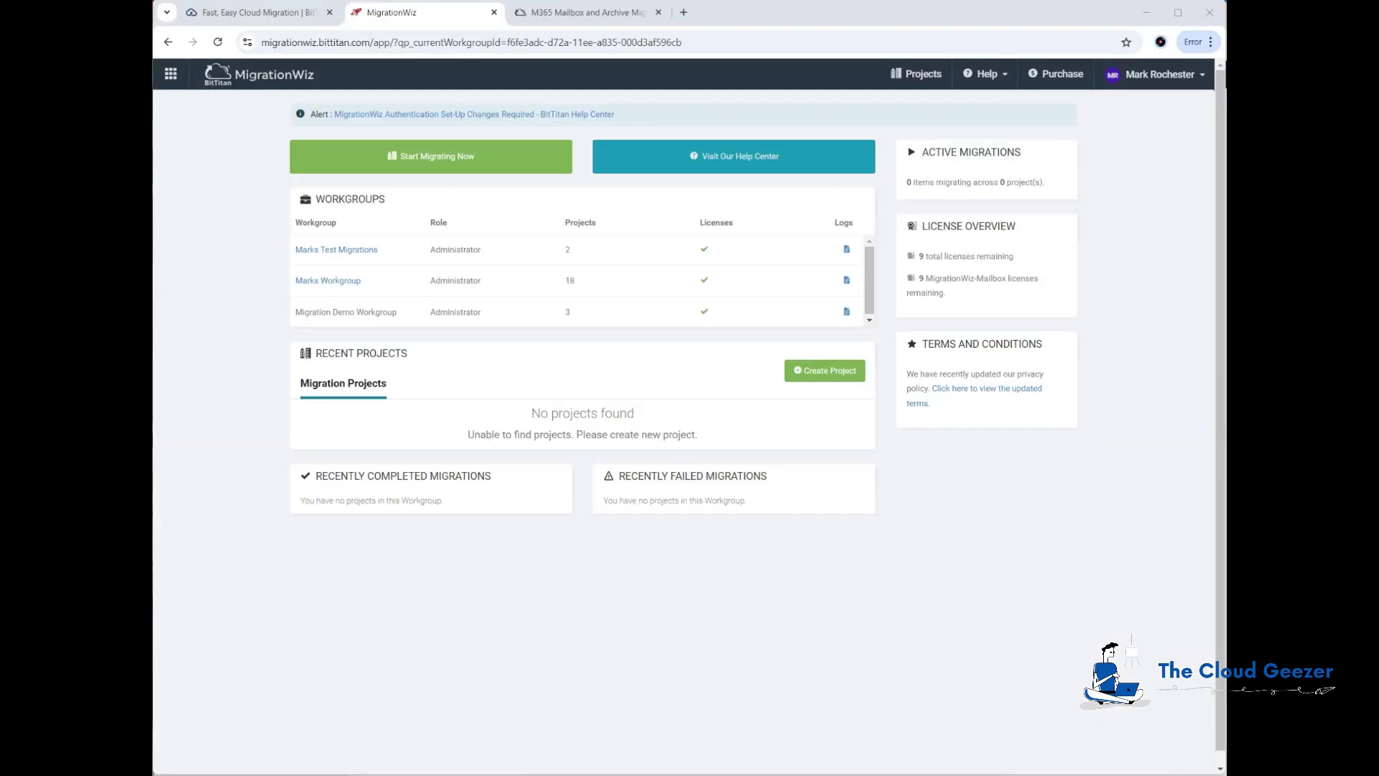
Step: Start a new Mailbox Project named 'Cozymouse Demo'
{"action": "left_click", "coordinate": [815, 377]}
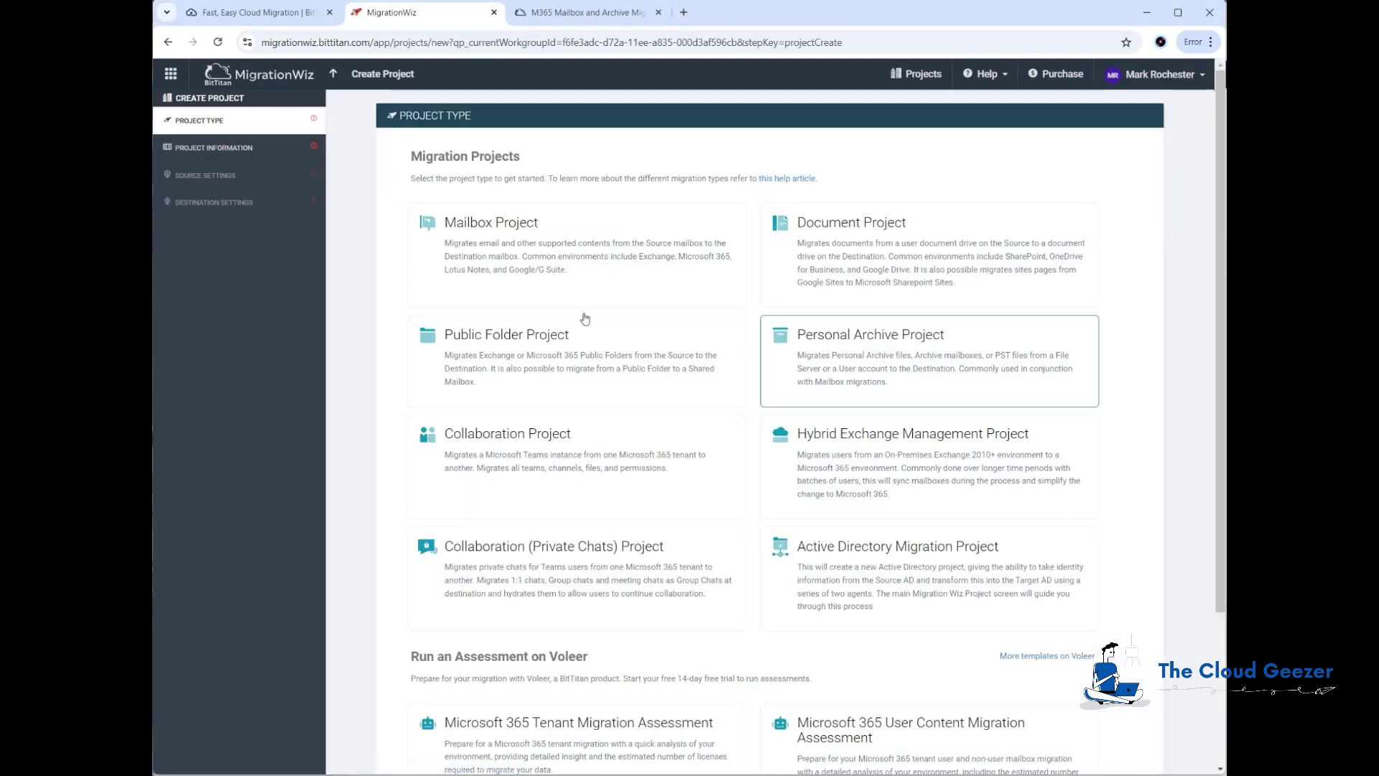
{"action": "left_click", "coordinate": [524, 258]}
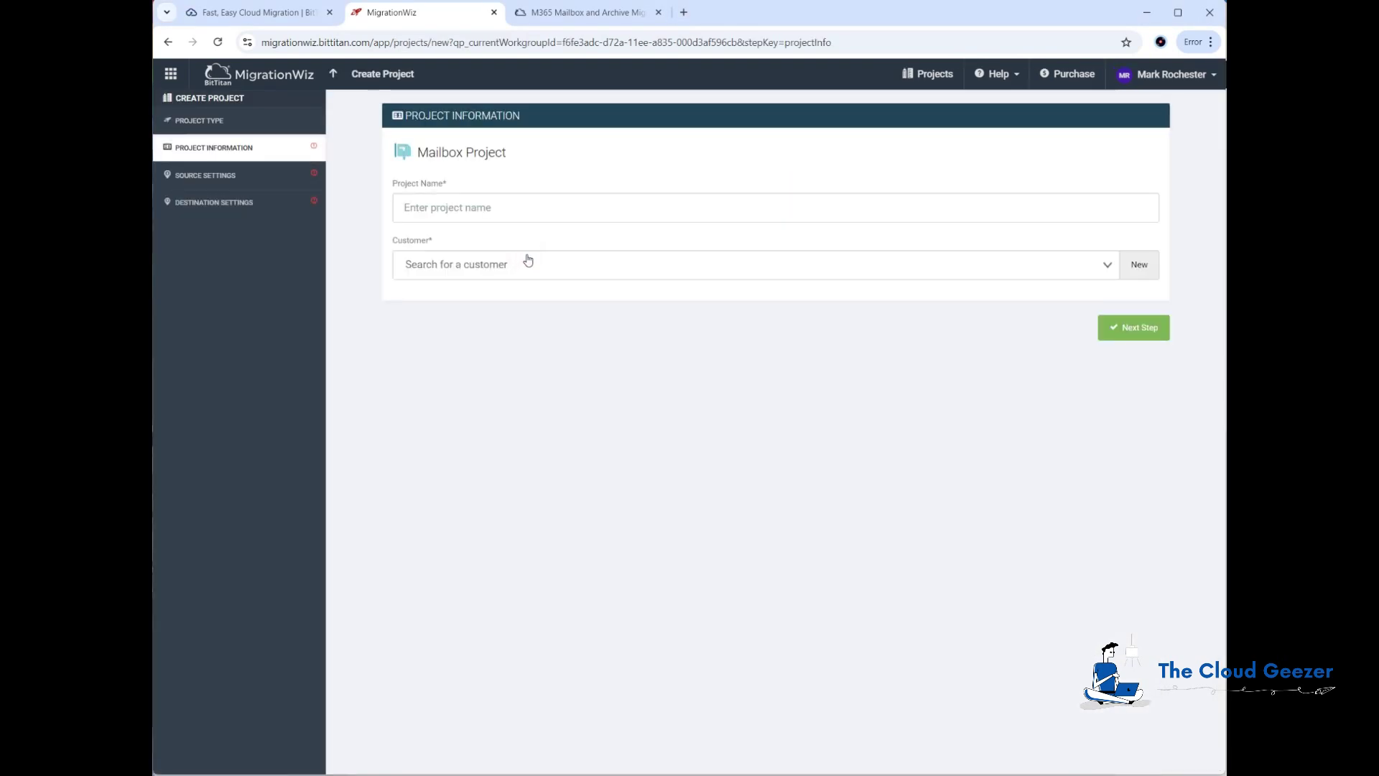
{"action": "left_click", "coordinate": [527, 209]}
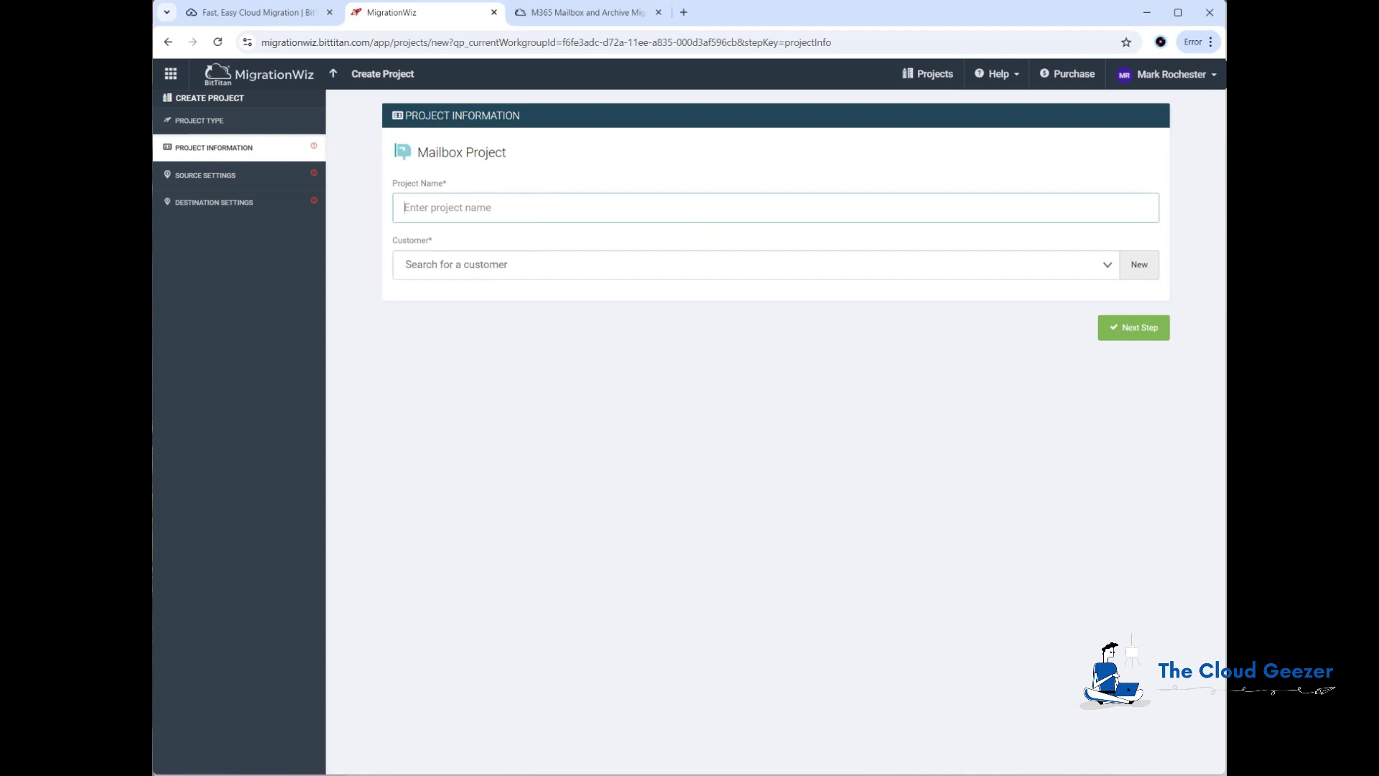
{"action": "type", "text": "Cozymouse Demo"}
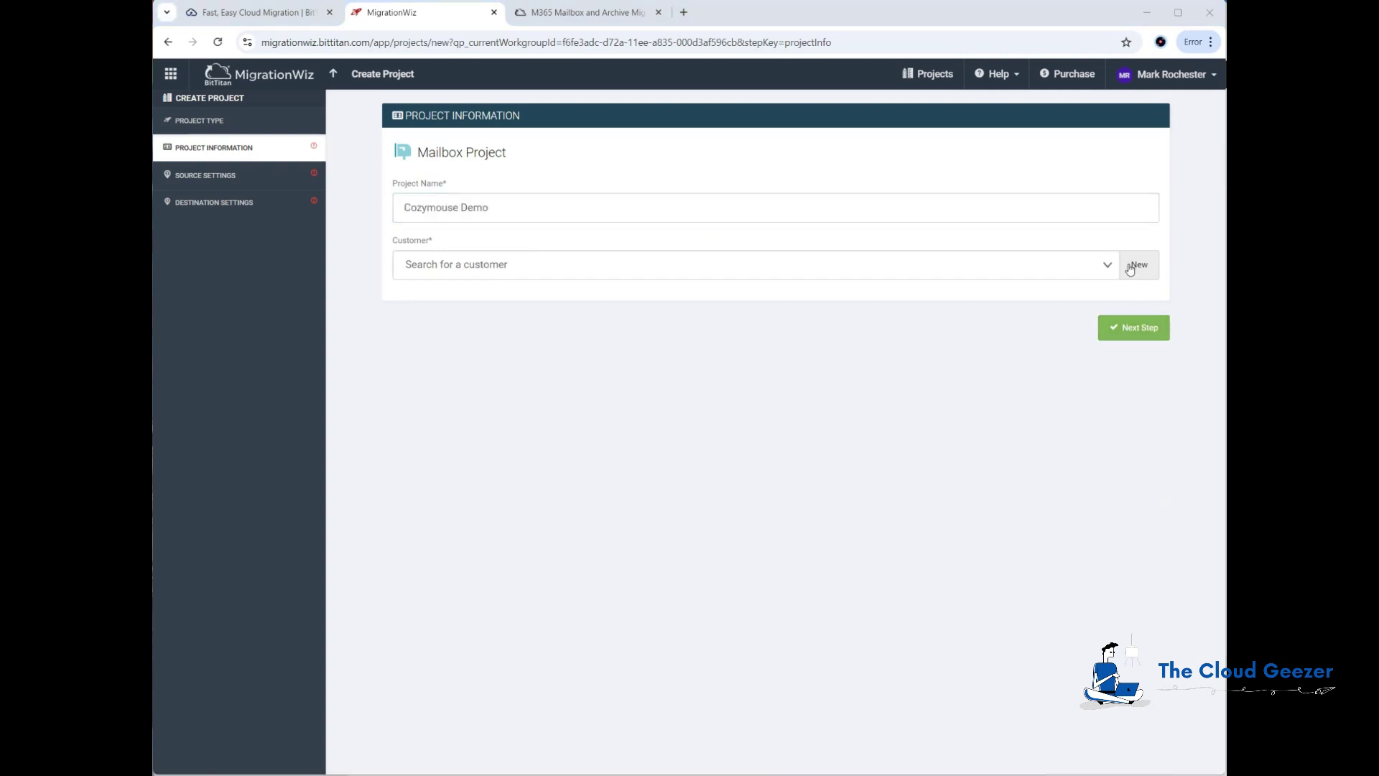
Step: Add customer Cozymouse with domain cozymouse.com and continue to Source Settings
{"action": "left_click", "coordinate": [1137, 265]}
{"action": "left_click", "coordinate": [946, 291]}
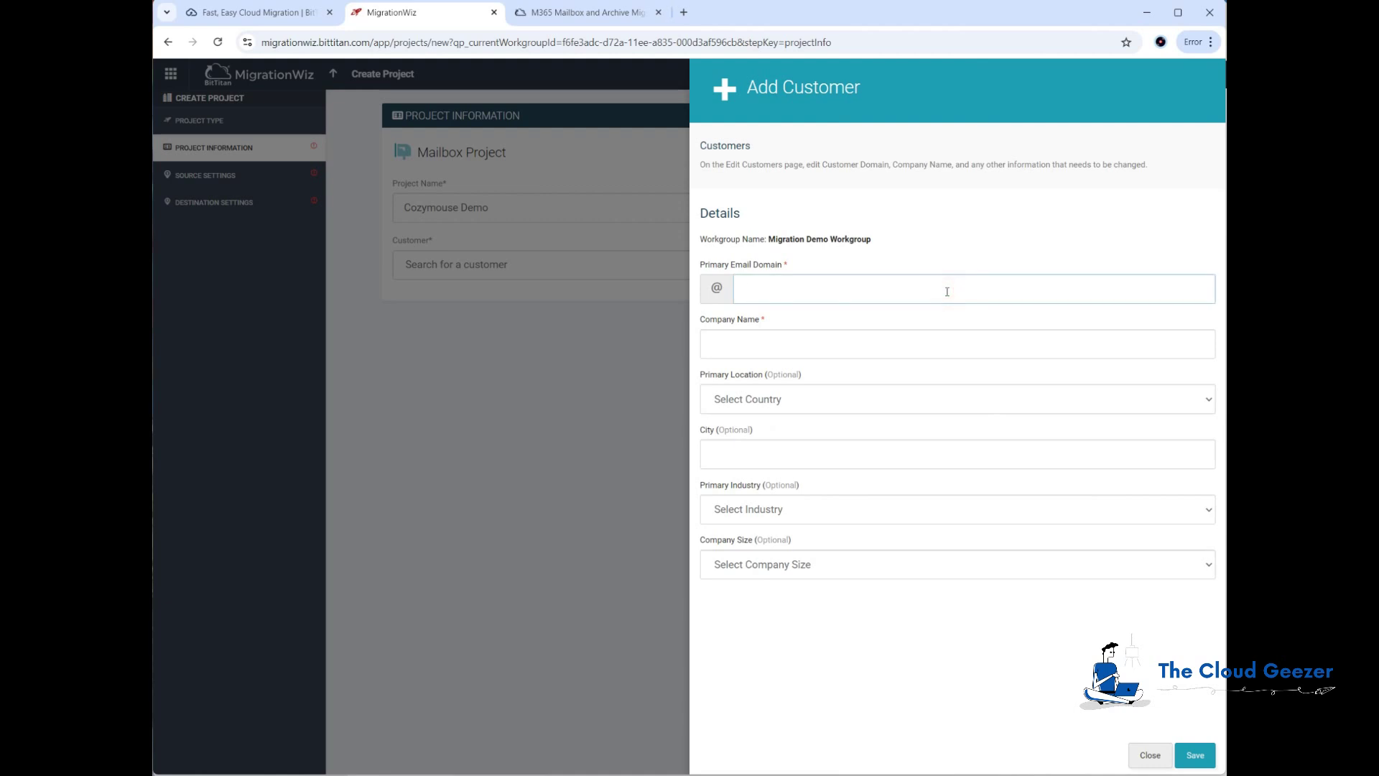
{"action": "type", "text": "cozymouse.com"}
{"action": "key", "text": "Tab"}
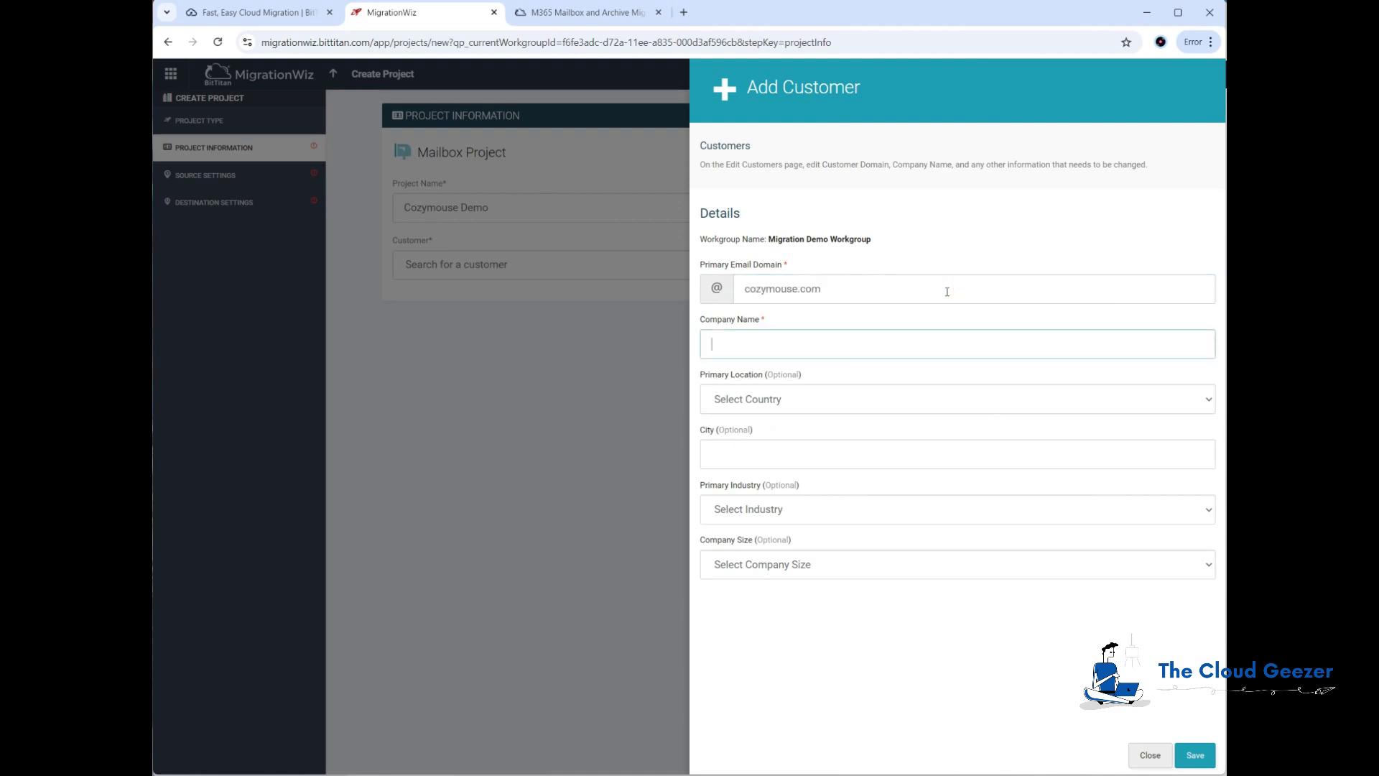
{"action": "type", "text": "Cozymouse"}
{"action": "left_click", "coordinate": [1195, 755]}
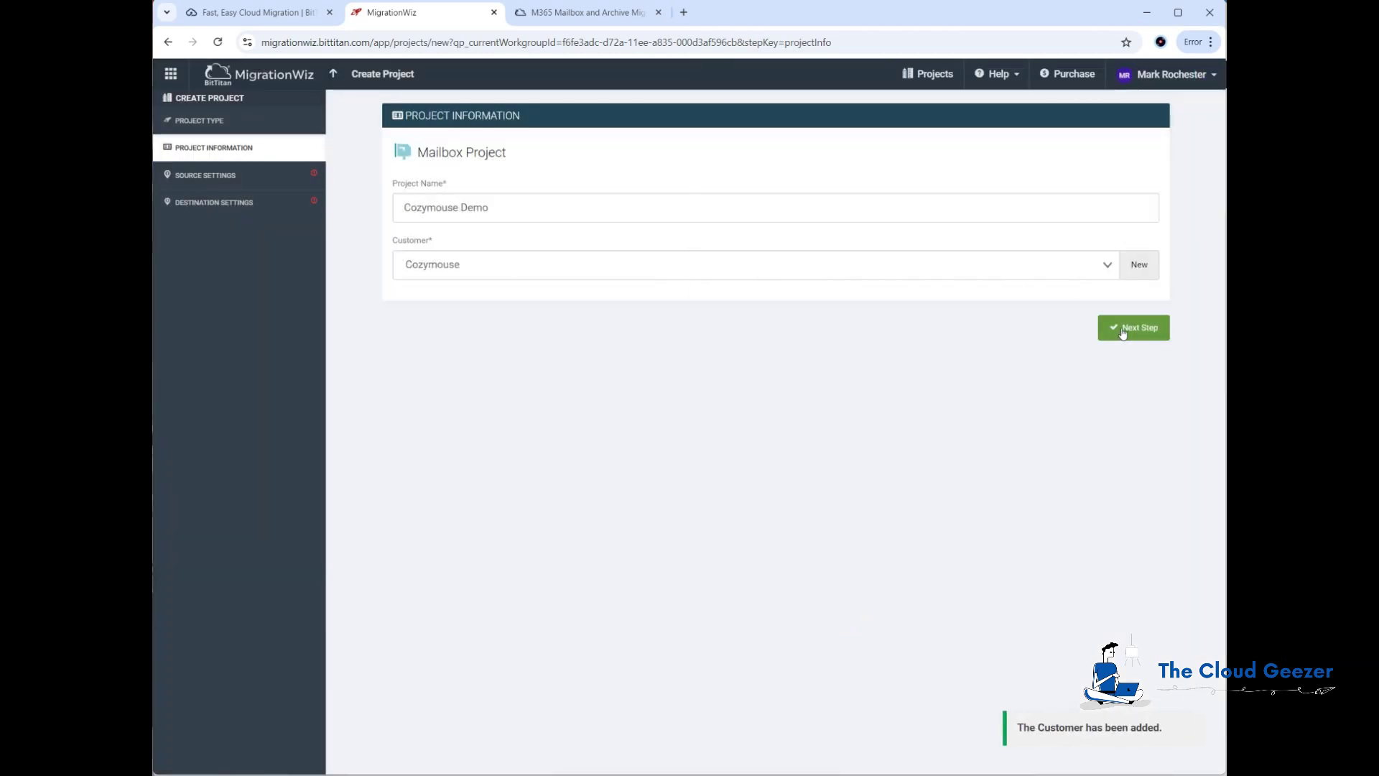
{"action": "left_click", "coordinate": [1120, 328]}
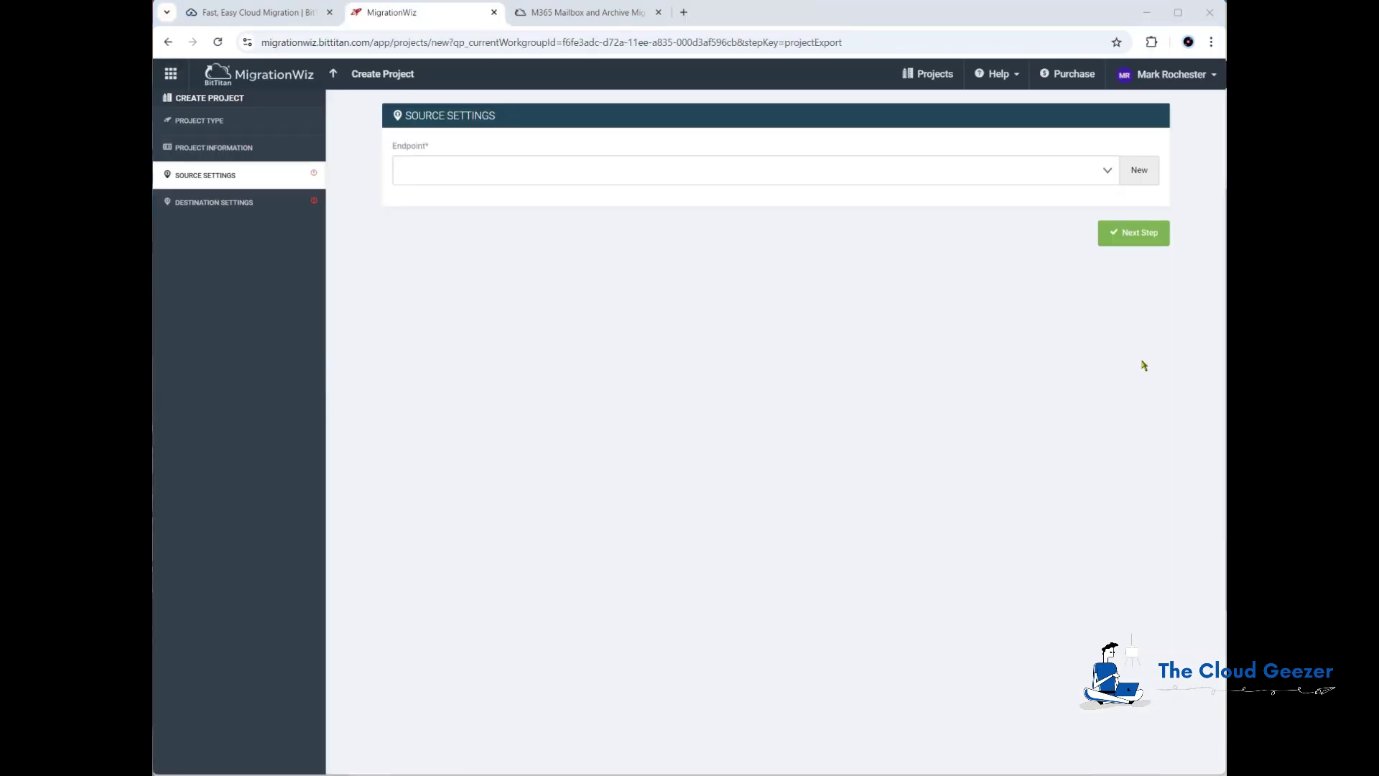
{"action": "left_click", "coordinate": [1138, 172]}
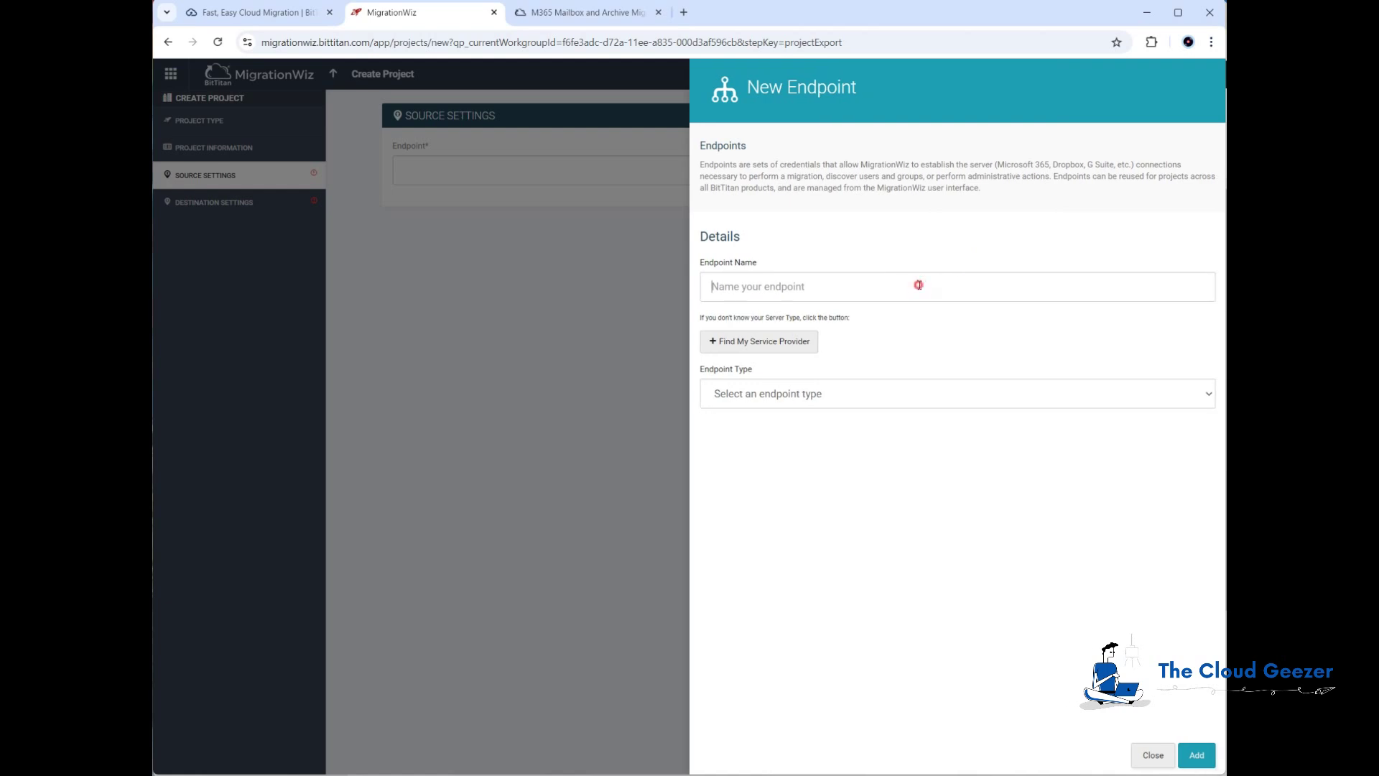
Step: Name the source endpoint 'Cozymouse M365 Source', type Microsoft 365, and enter the admin e-mail username
{"action": "left_click", "coordinate": [919, 285]}
{"action": "type", "text": "Co"}
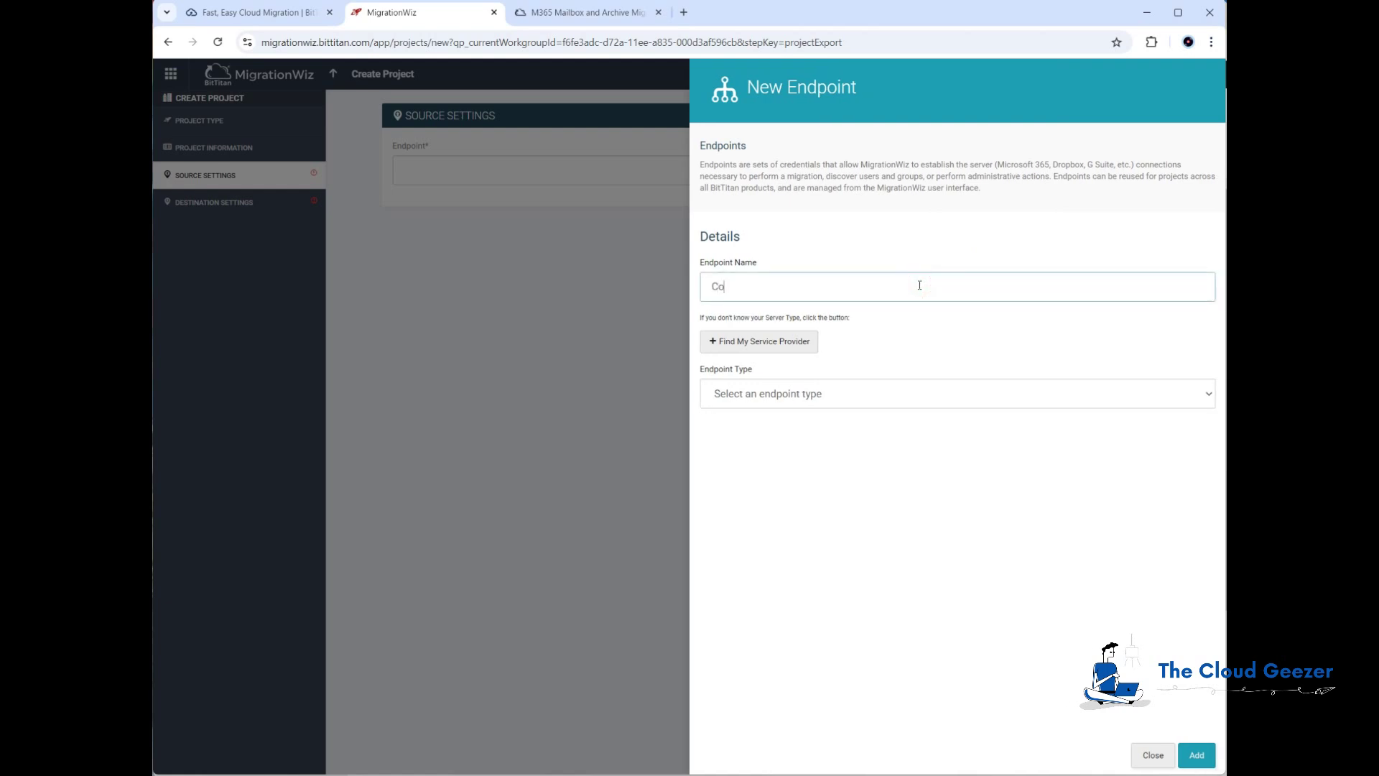
{"action": "type", "text": "zymouse M365 Source"}
{"action": "left_click", "coordinate": [848, 396]}
{"action": "left_click", "coordinate": [790, 562]}
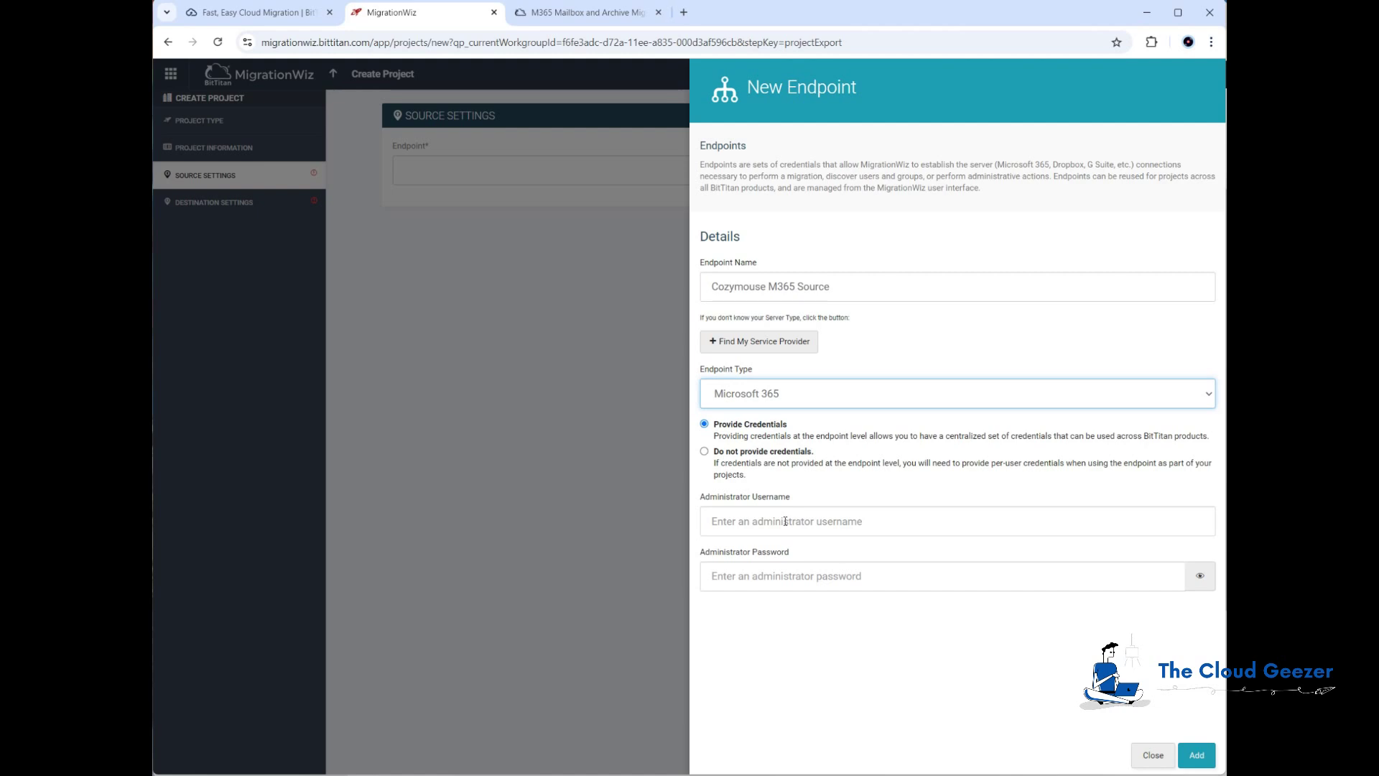
{"action": "left_click", "coordinate": [785, 521]}
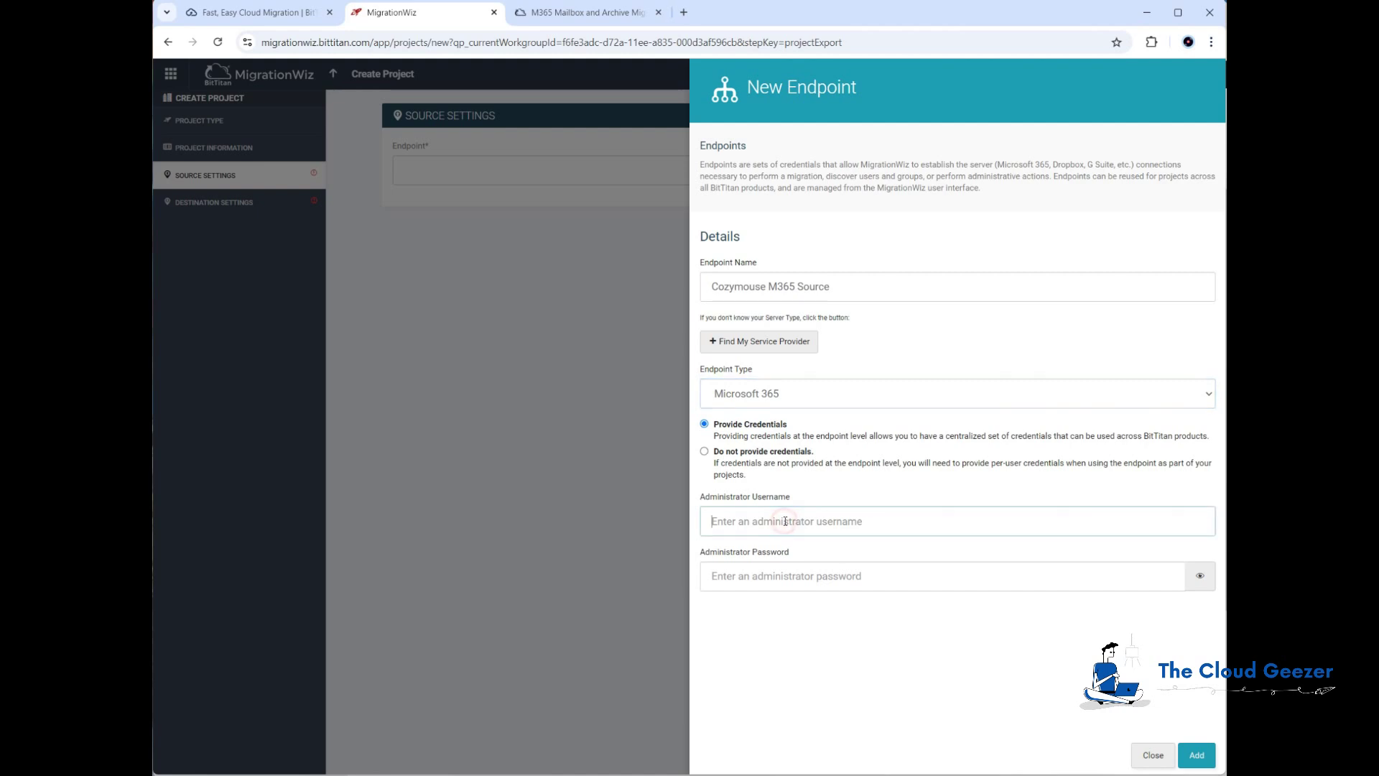
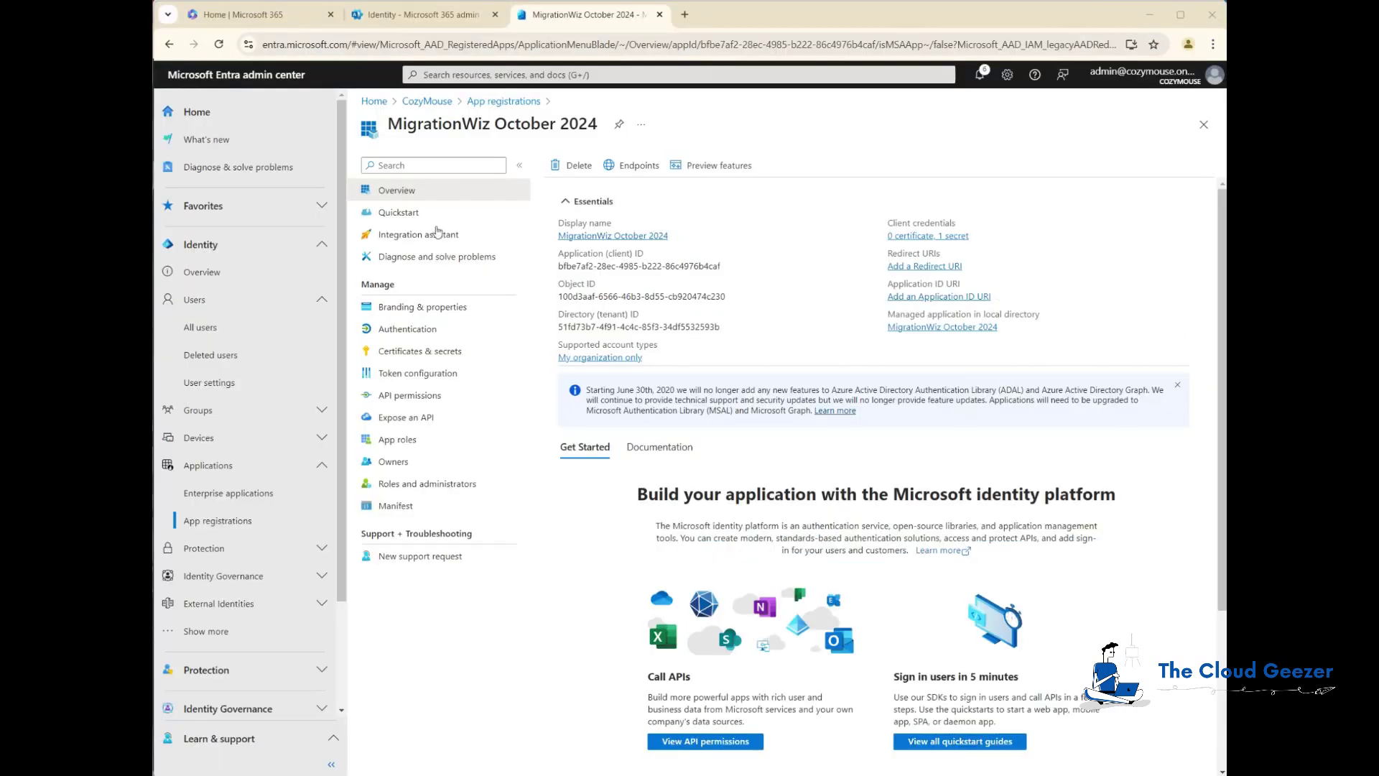
Step: In Entra's All users list, find the migration account and view its assigned roles
{"action": "left_click", "coordinate": [201, 327]}
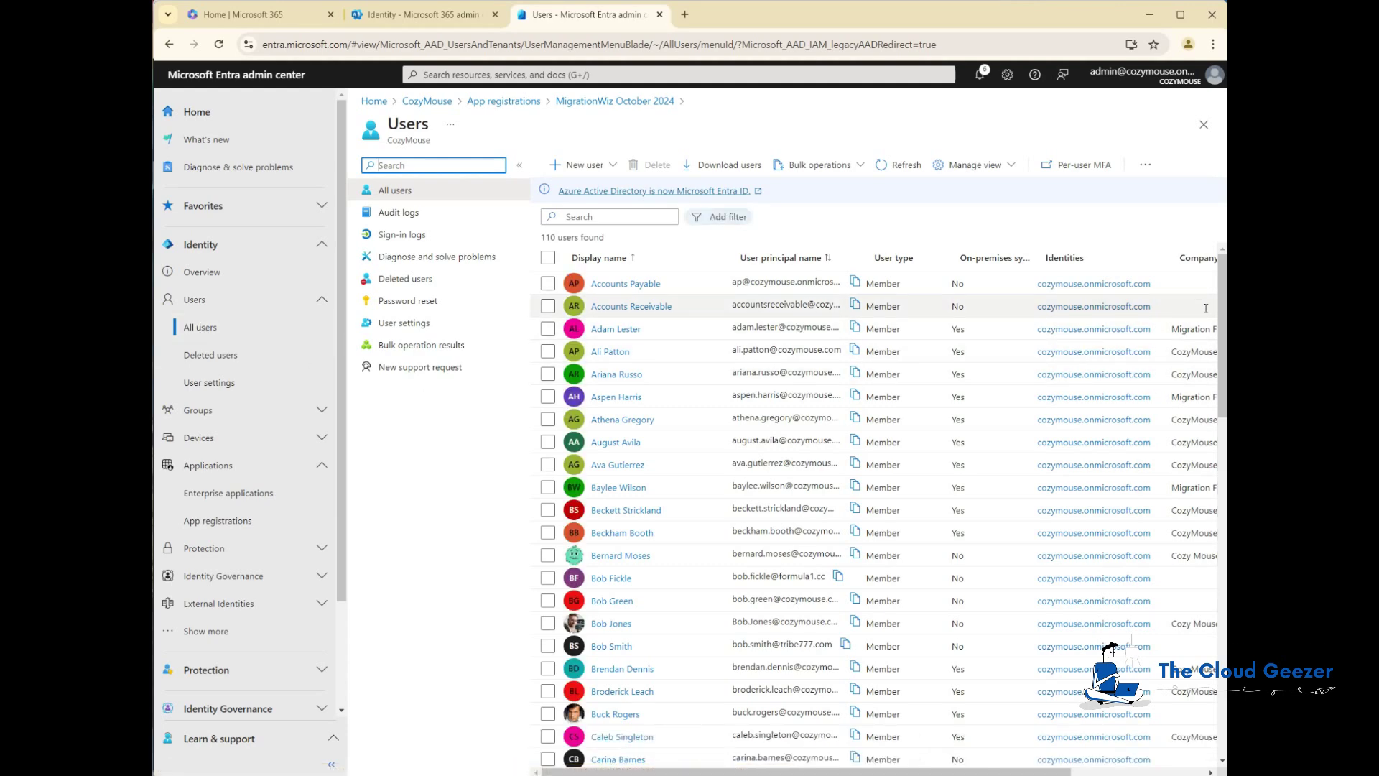
{"action": "left_click_drag", "start_coordinate": [1225, 300], "coordinate": [1224, 623]}
{"action": "scroll", "coordinate": [781, 593], "scroll_direction": "down", "scroll_amount": 3}
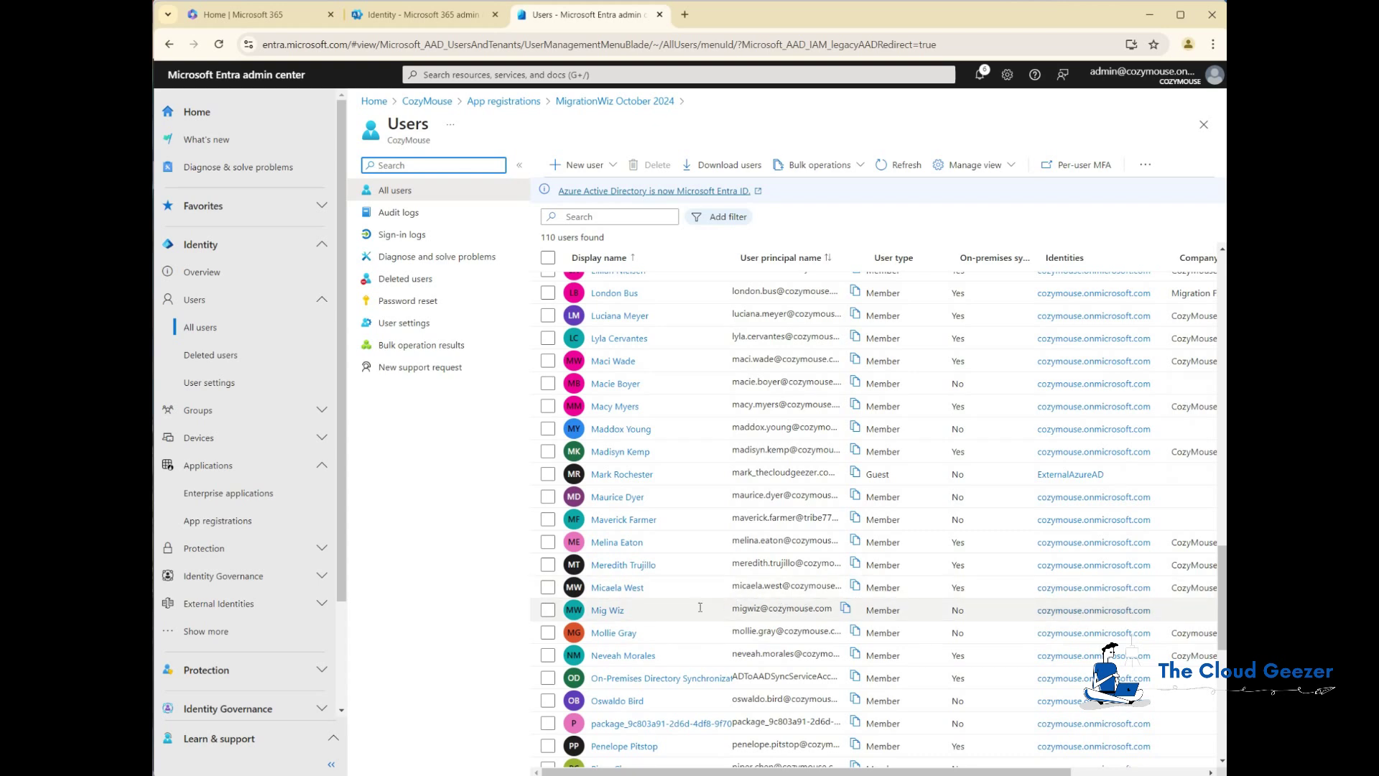
{"action": "left_click", "coordinate": [614, 609]}
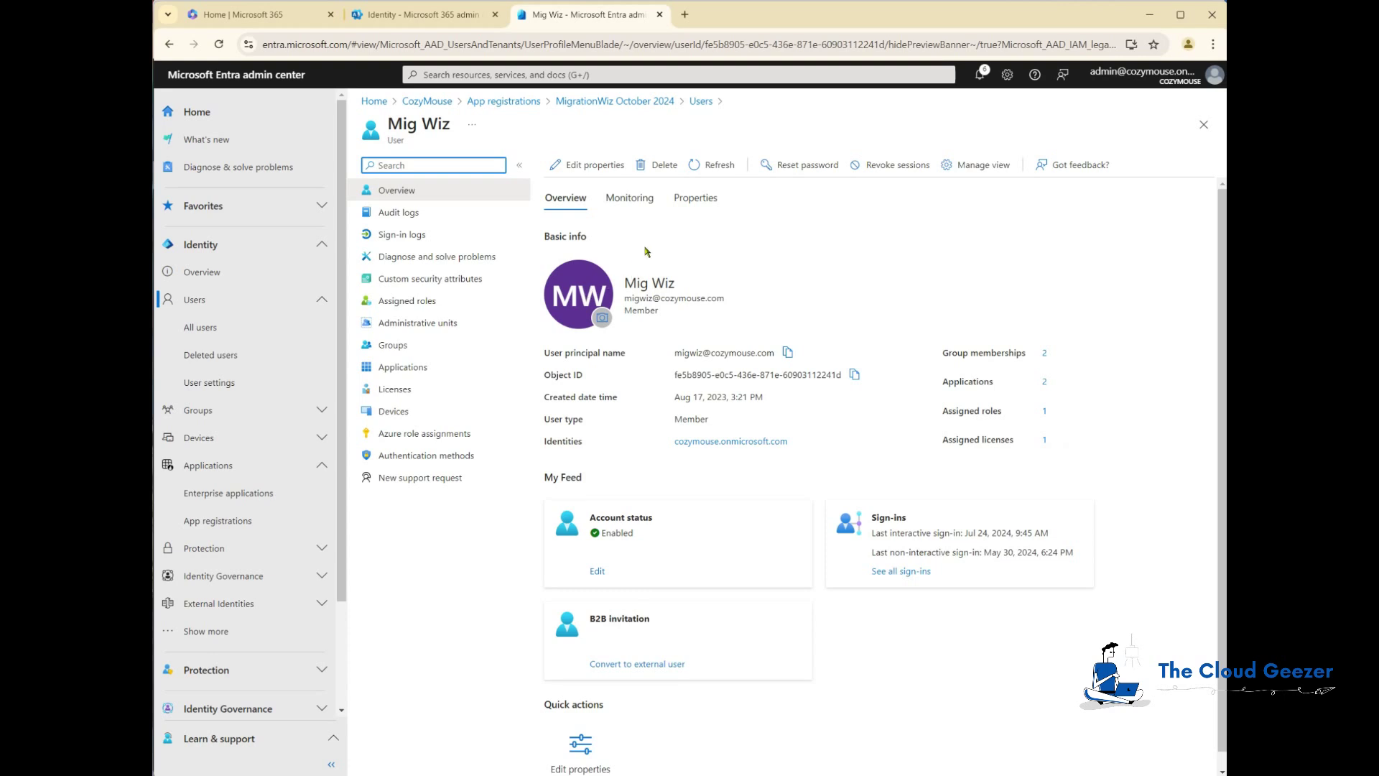
{"action": "left_click", "coordinate": [400, 310]}
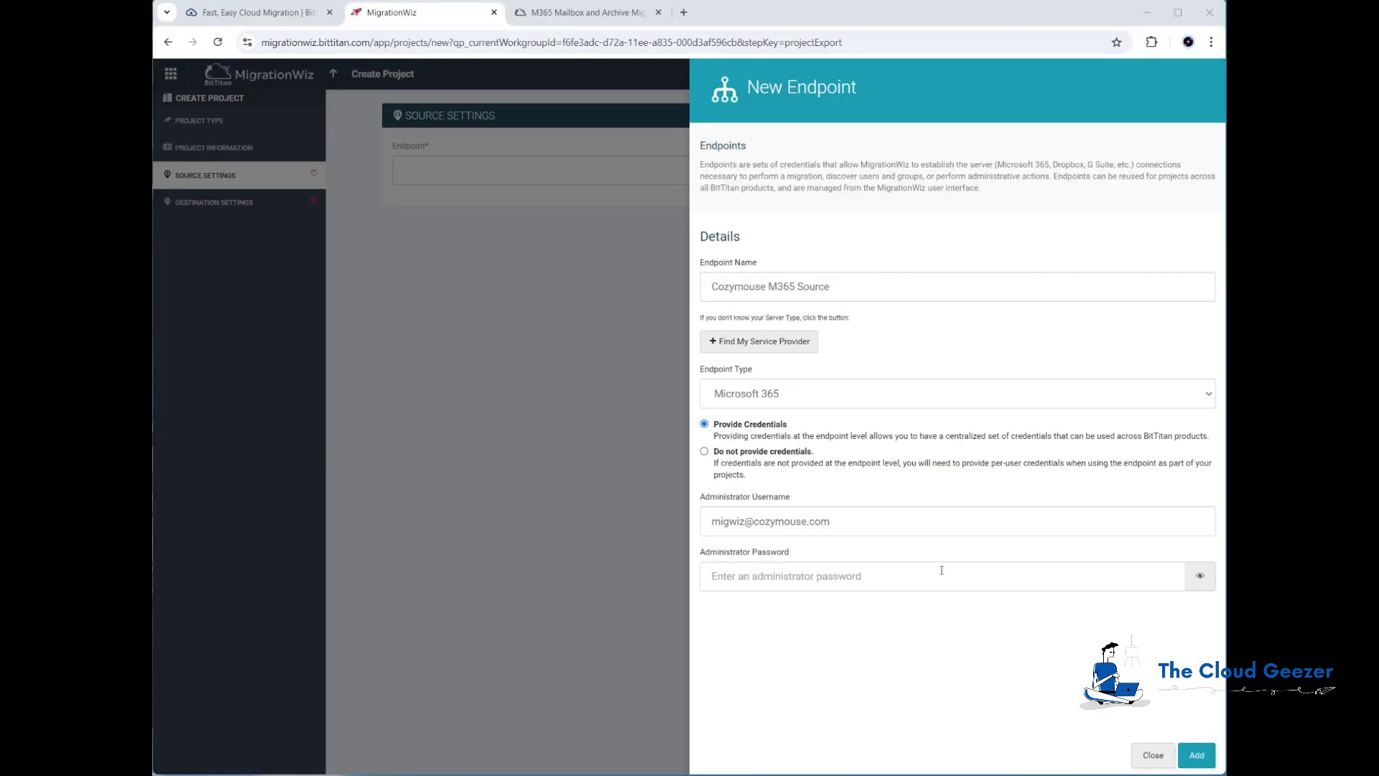
Step: Enter the administrator password and add the source endpoint, declining the browser's password save
{"action": "left_click", "coordinate": [942, 570]}
{"action": "key", "text": "ctrl+v"}
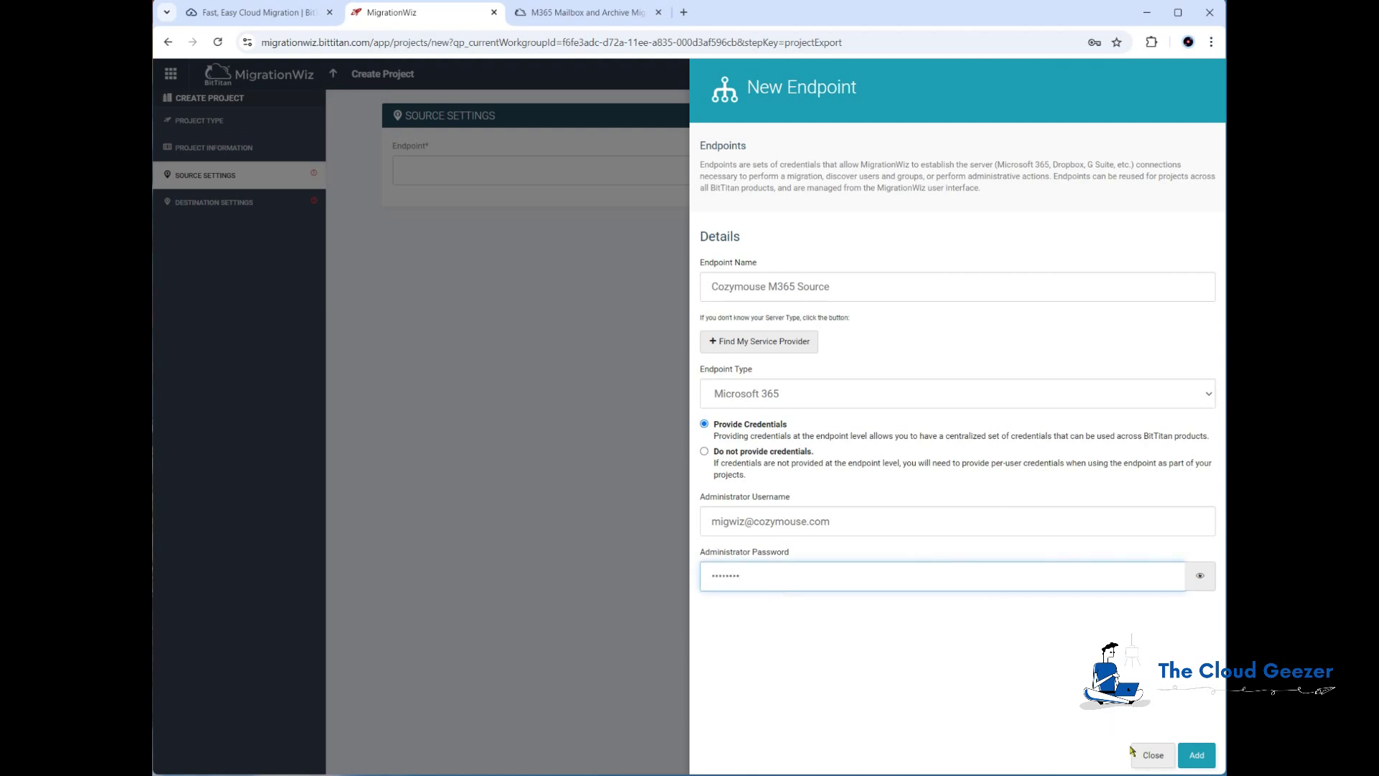
{"action": "left_click", "coordinate": [1195, 754]}
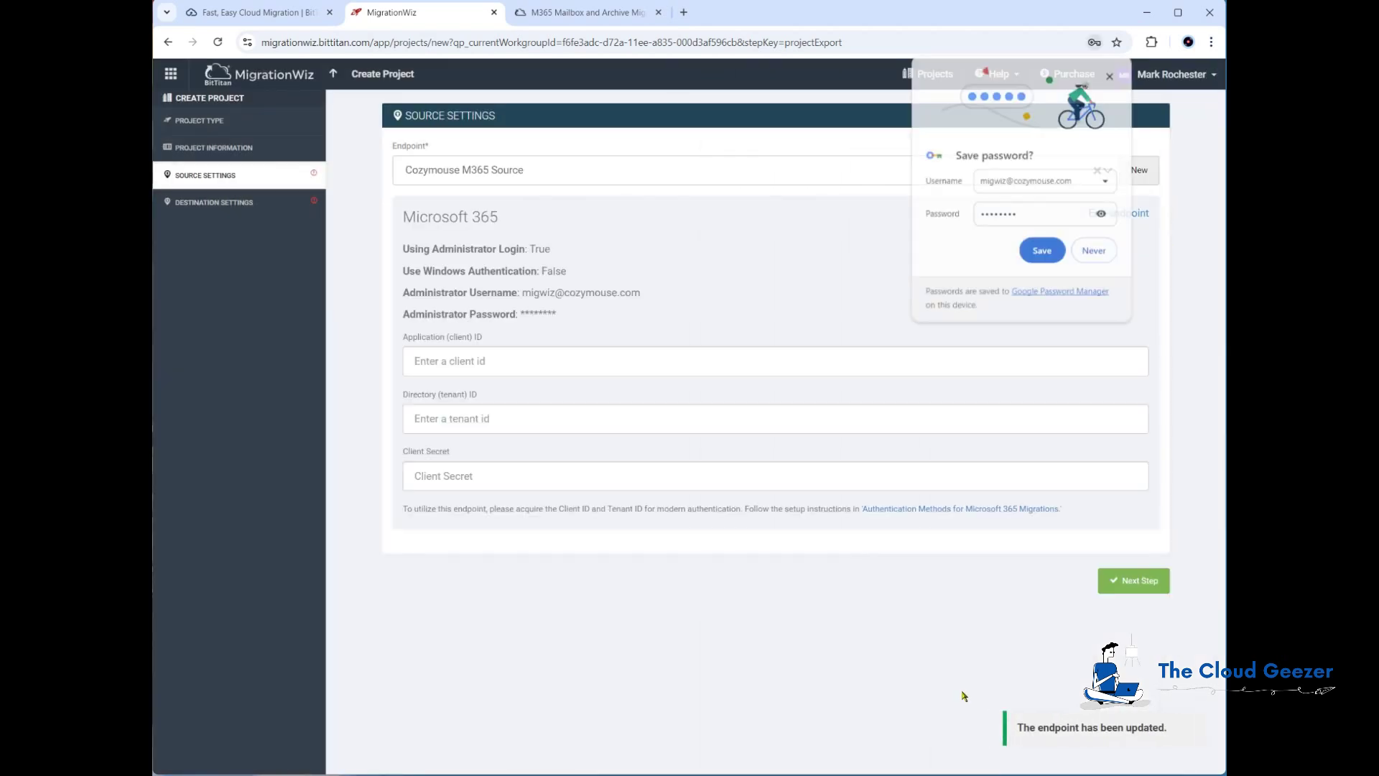
{"action": "left_click", "coordinate": [1093, 250]}
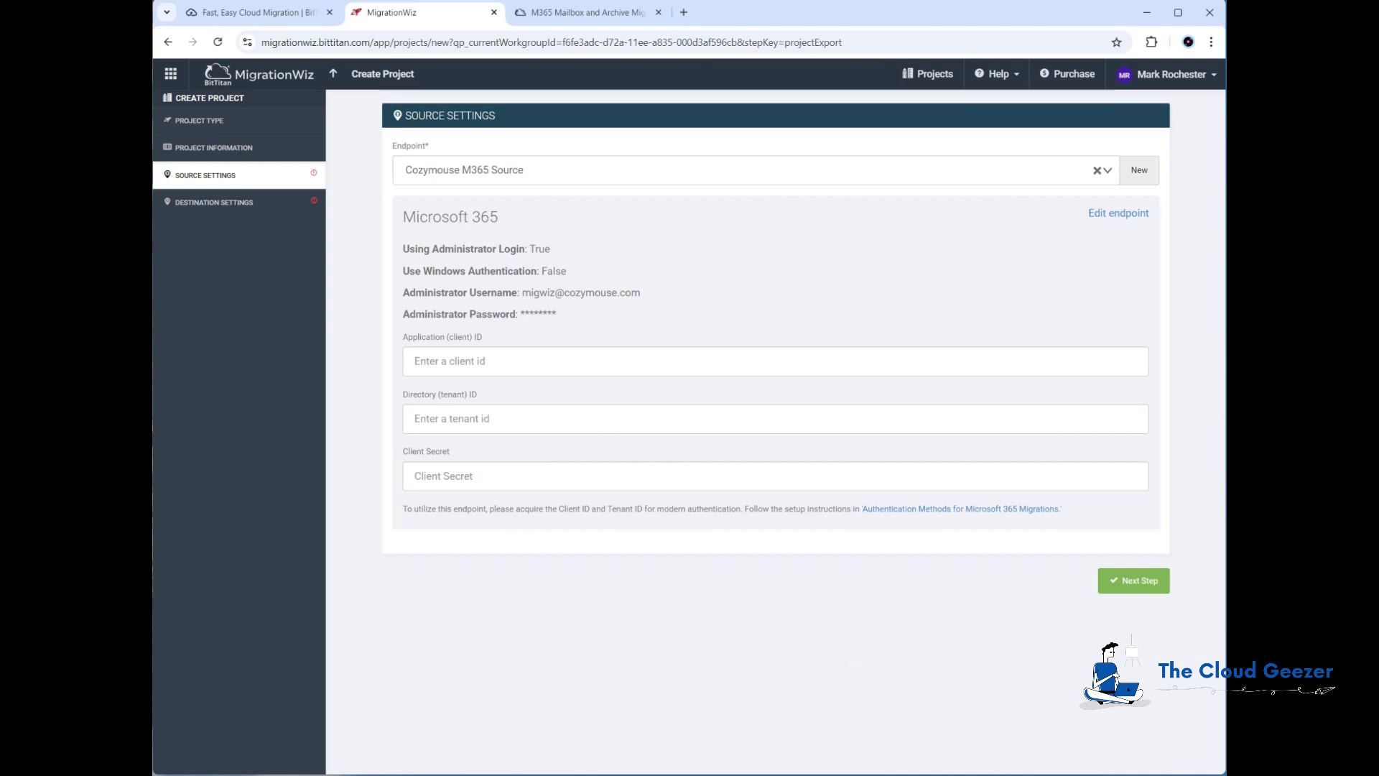
Step: Copy the source client ID and tenant ID from the notes into the endpoint fields
{"action": "key", "text": "alt+Tab"}
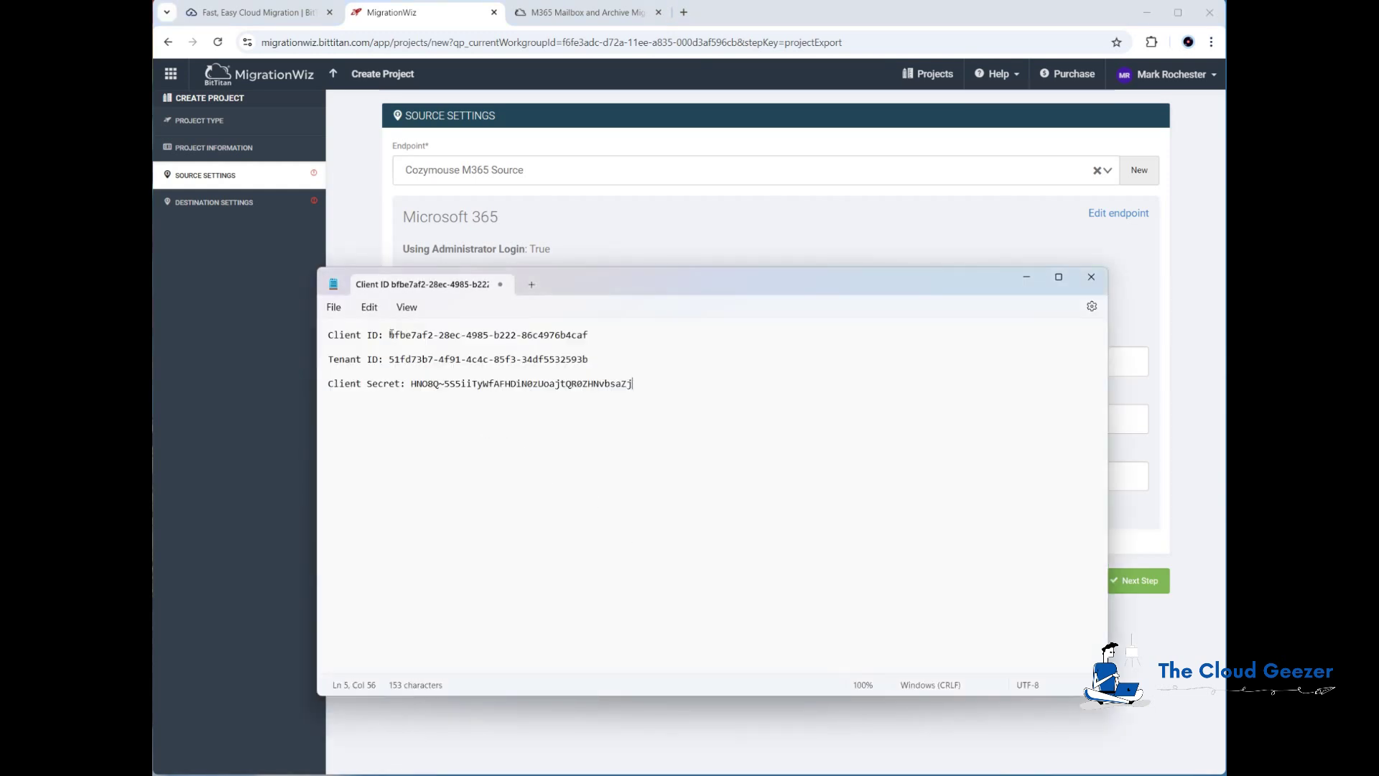
{"action": "left_click_drag", "start_coordinate": [390, 335], "coordinate": [591, 335]}
{"action": "key", "text": "ctrl+c"}
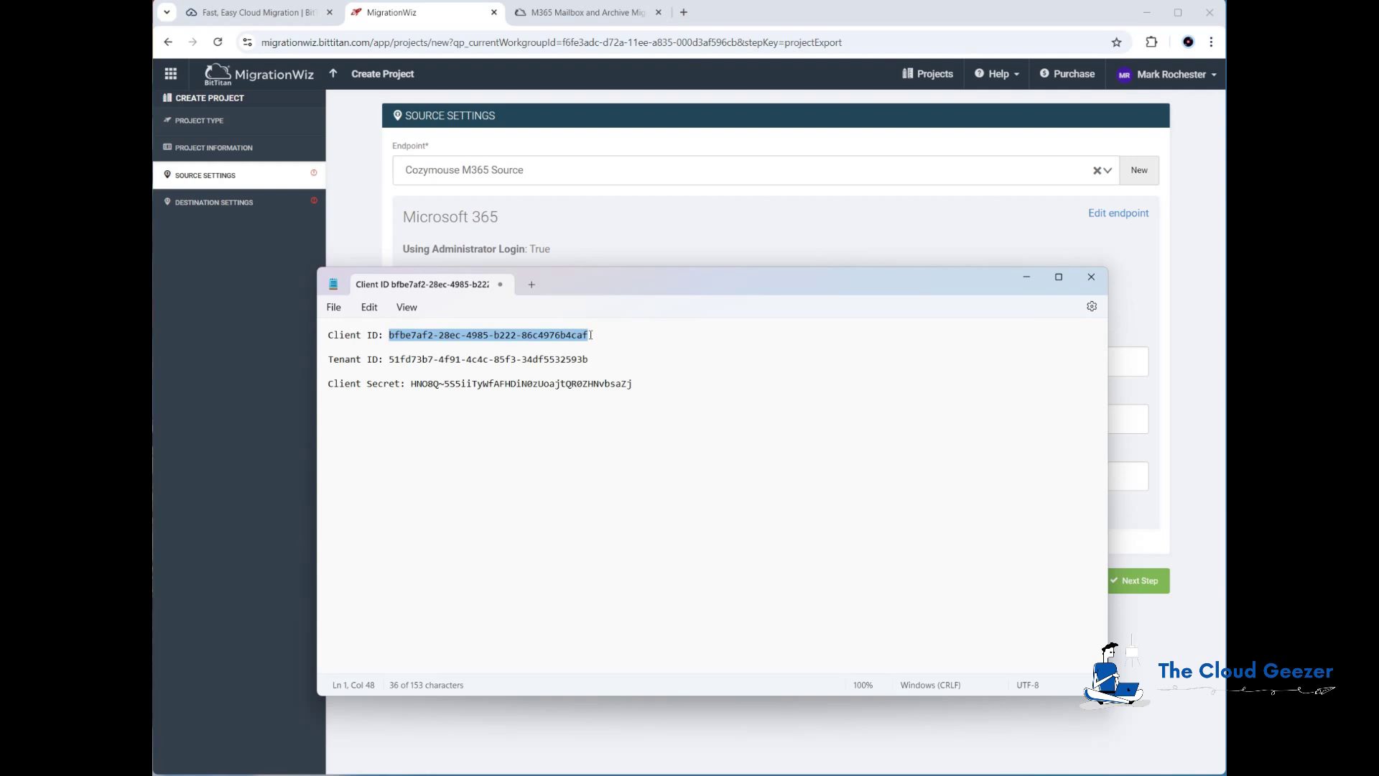
{"action": "left_click_drag", "start_coordinate": [606, 281], "coordinate": [499, 477]}
{"action": "left_click", "coordinate": [522, 366]}
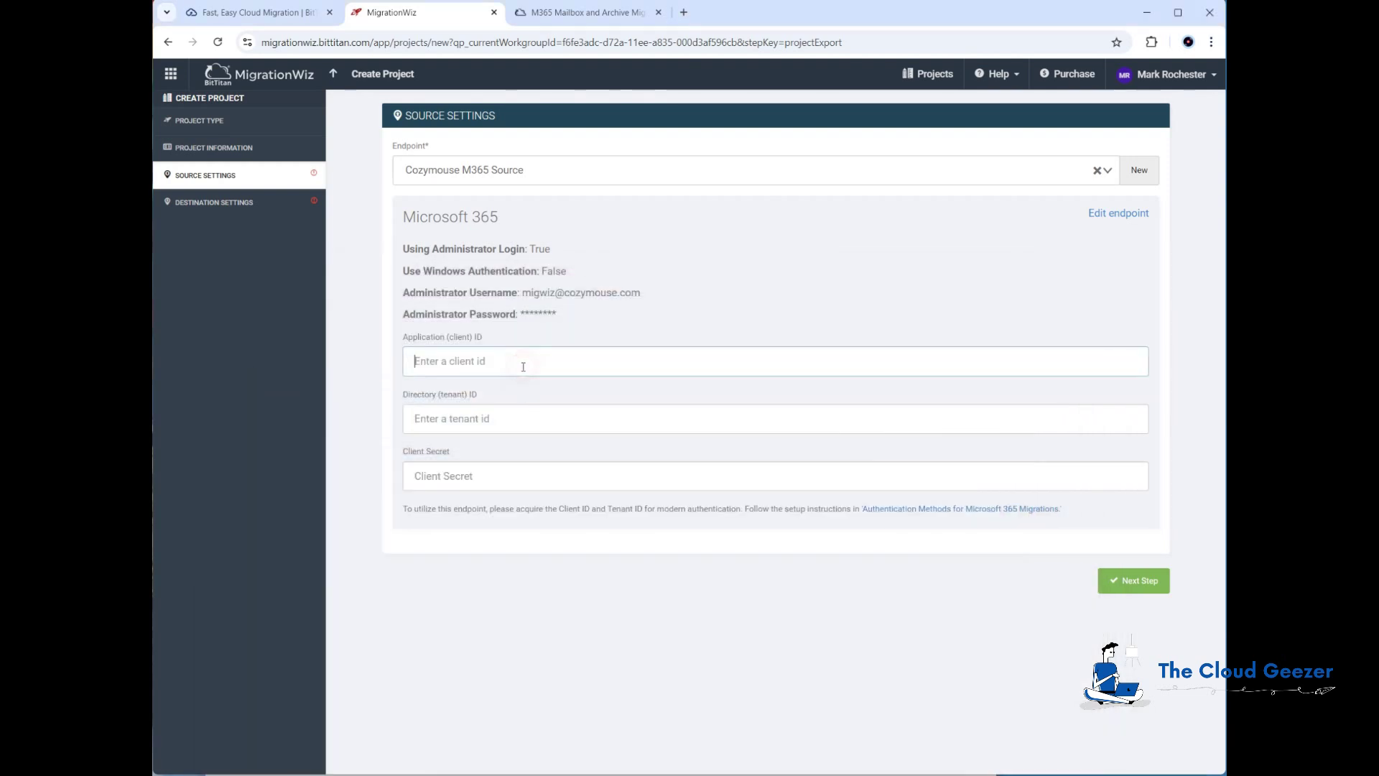
{"action": "key", "text": "ctrl+v"}
{"action": "key", "text": "alt+Tab"}
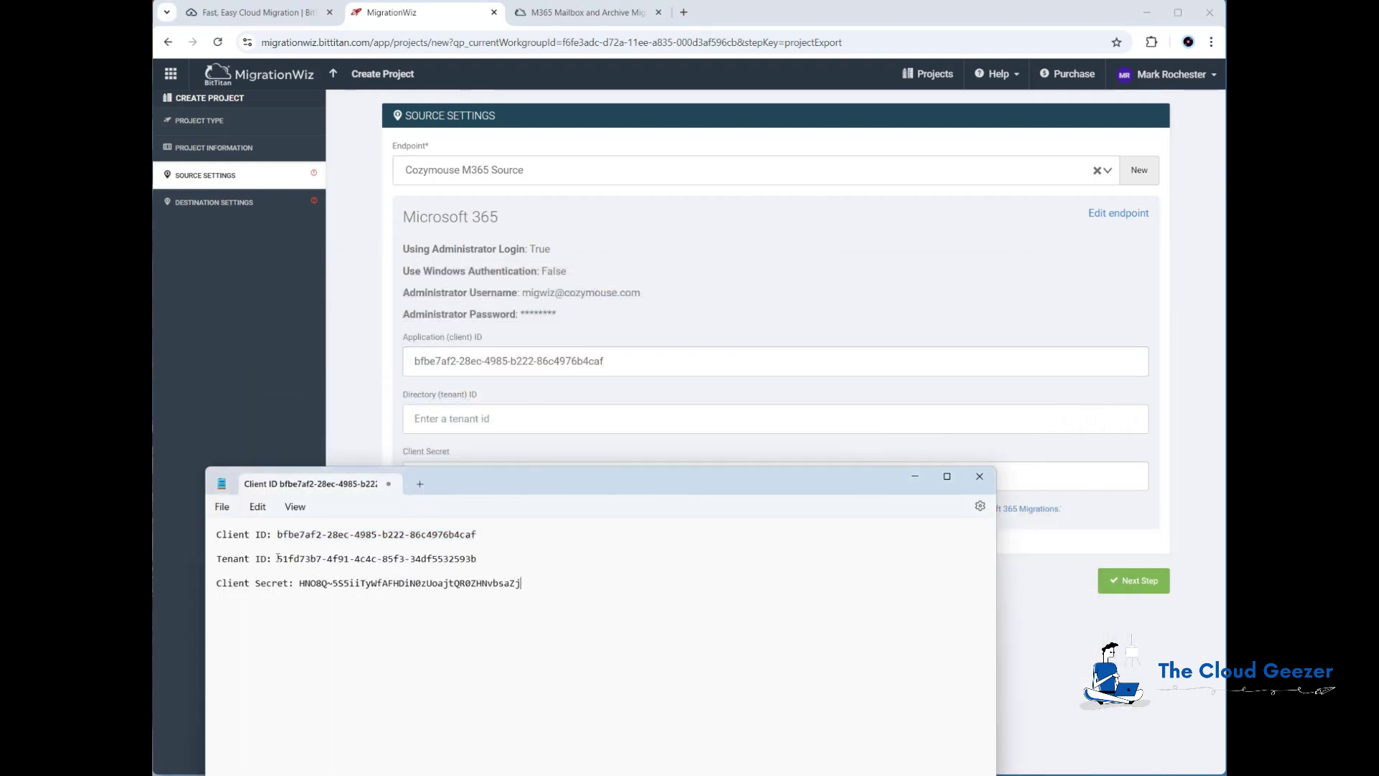
{"action": "left_click_drag", "start_coordinate": [278, 558], "coordinate": [474, 564]}
{"action": "key", "text": "ctrl+c"}
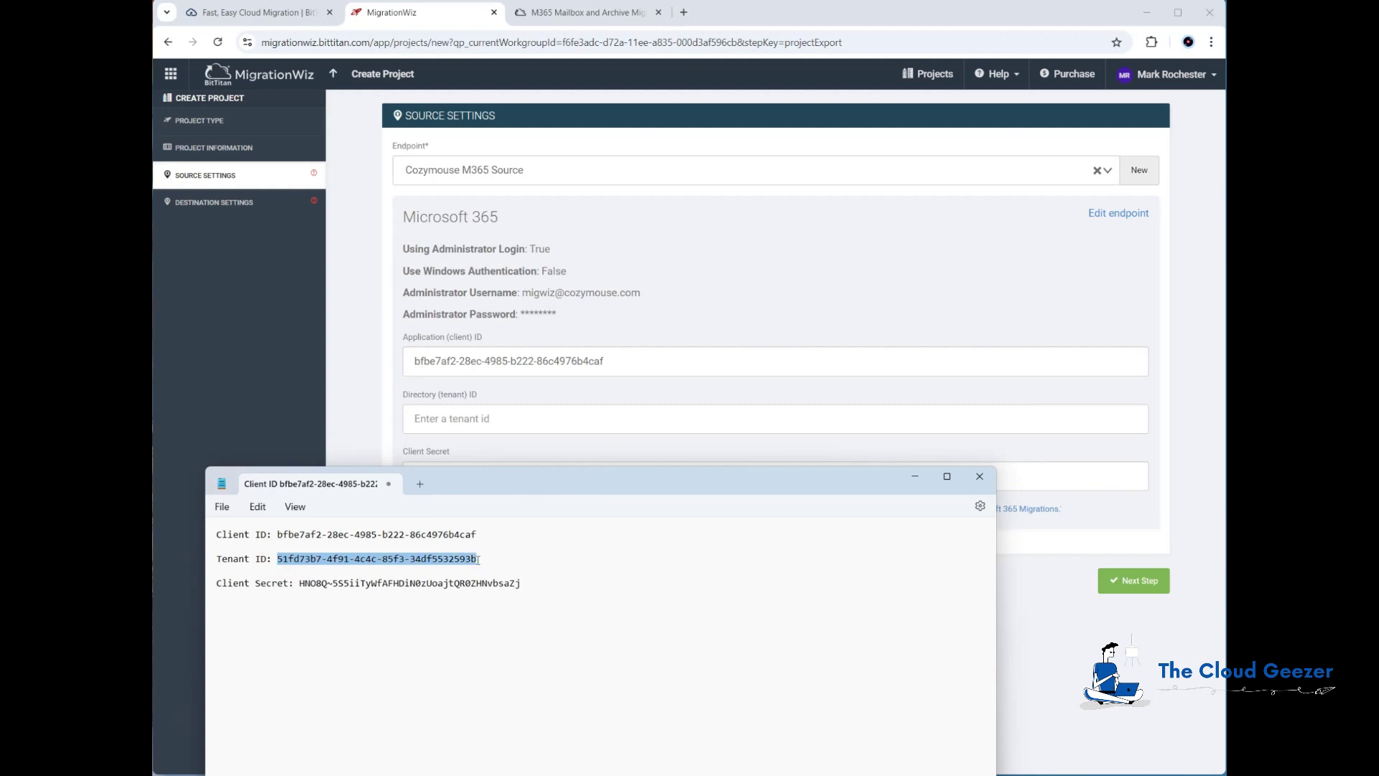
{"action": "left_click", "coordinate": [483, 421]}
{"action": "key", "text": "ctrl+v"}
Step: Paste the source client secret from the notes and advance to Destination Settings
{"action": "key", "text": "alt+Tab"}
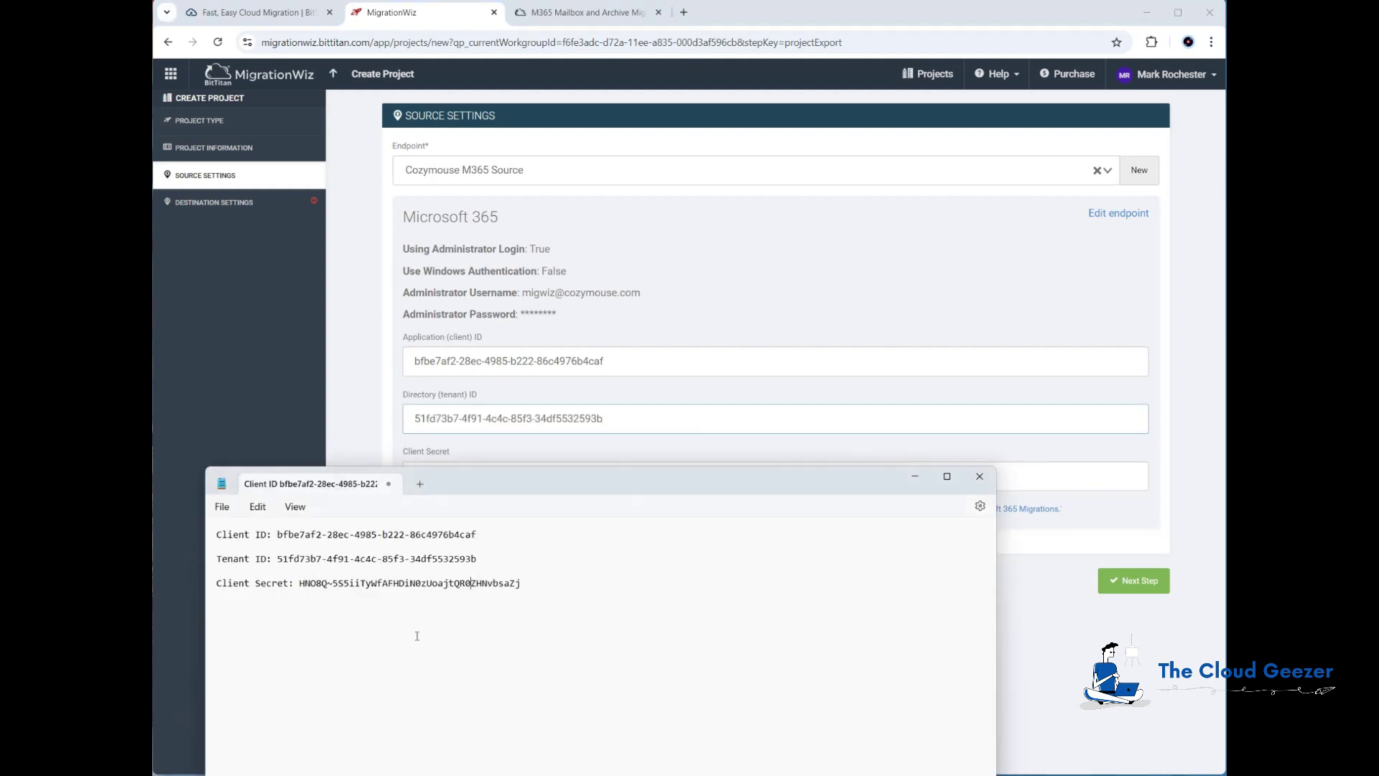
{"action": "left_click_drag", "start_coordinate": [299, 583], "coordinate": [539, 598]}
{"action": "key", "text": "ctrl+c"}
{"action": "key", "text": "alt+Tab"}
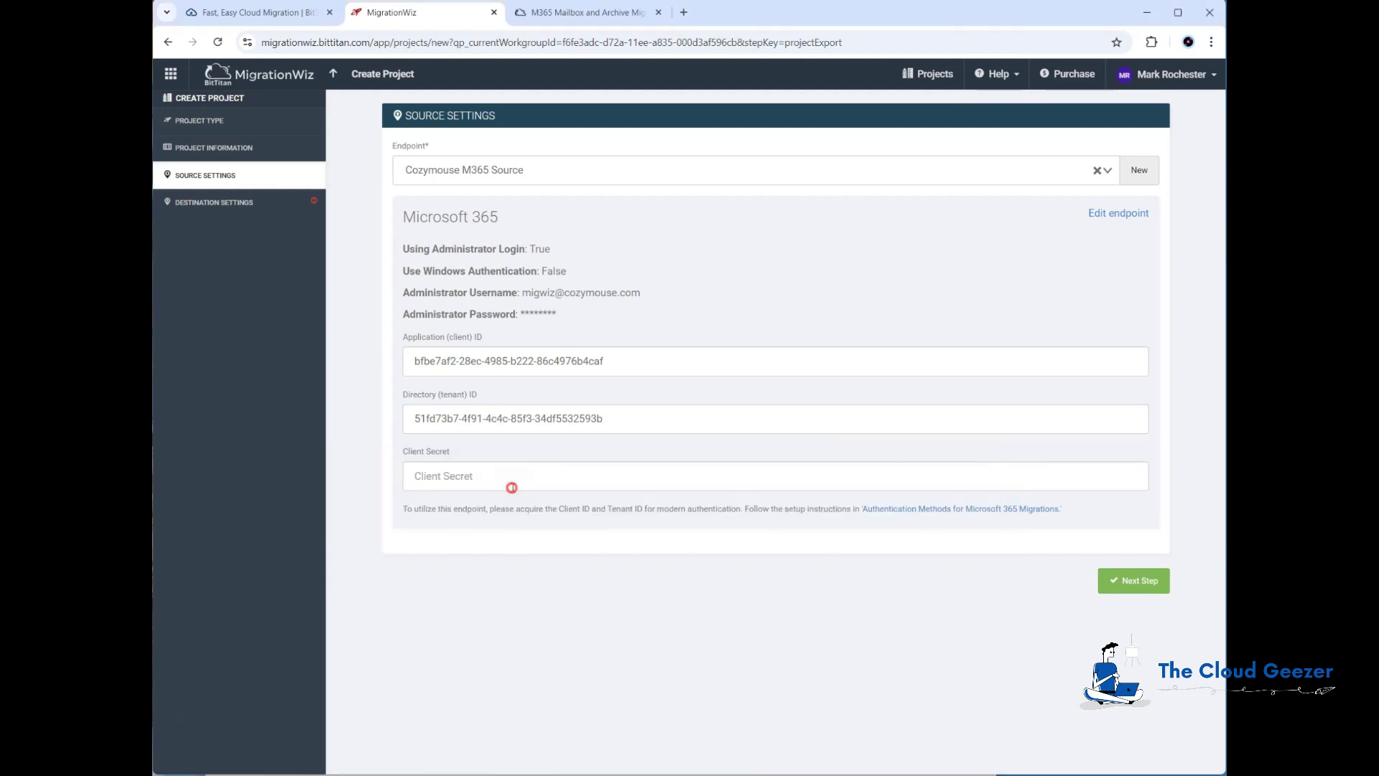
{"action": "left_click", "coordinate": [511, 483]}
{"action": "key", "text": "ctrl+v"}
{"action": "left_click", "coordinate": [1161, 594]}
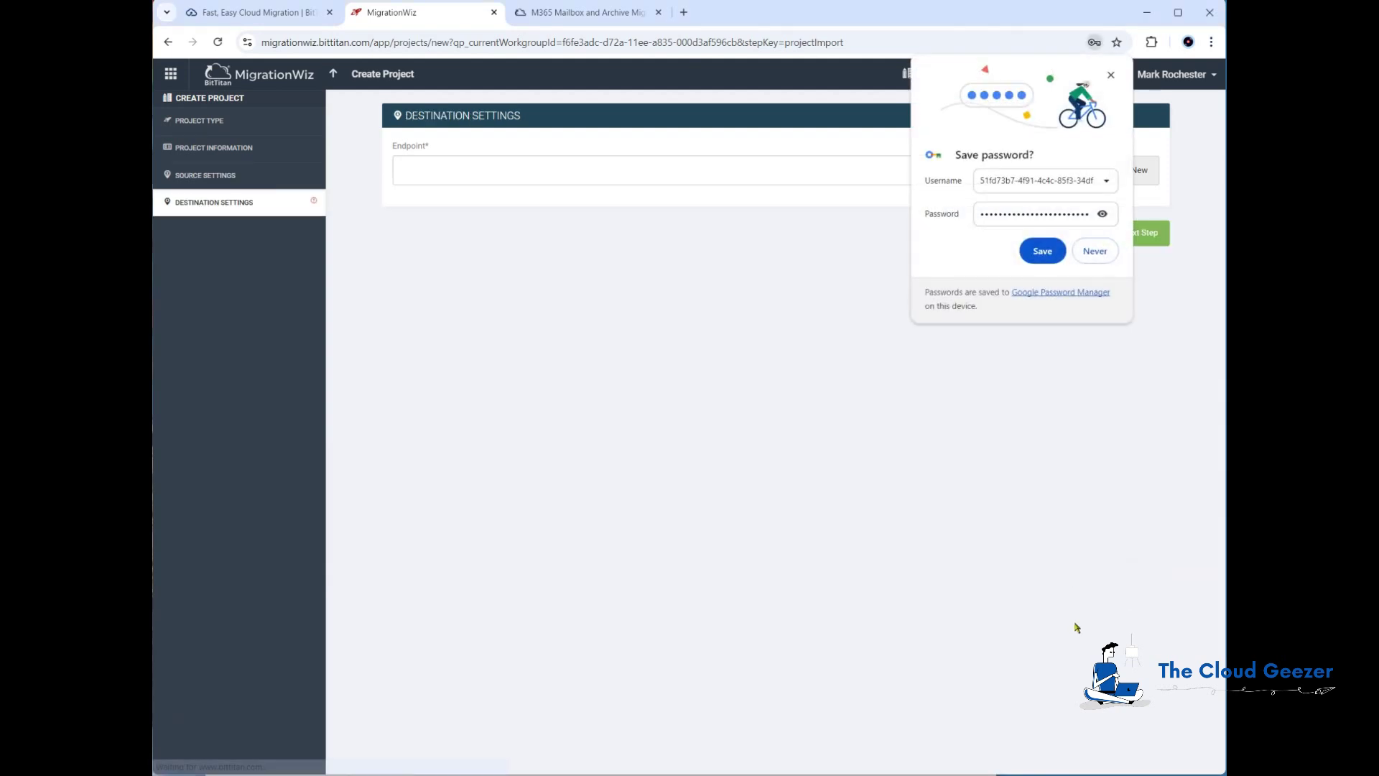
Step: Add Microsoft 365 destination endpoint 'Planium M365 Target' with the admin username and password
{"action": "left_click", "coordinate": [1095, 251]}
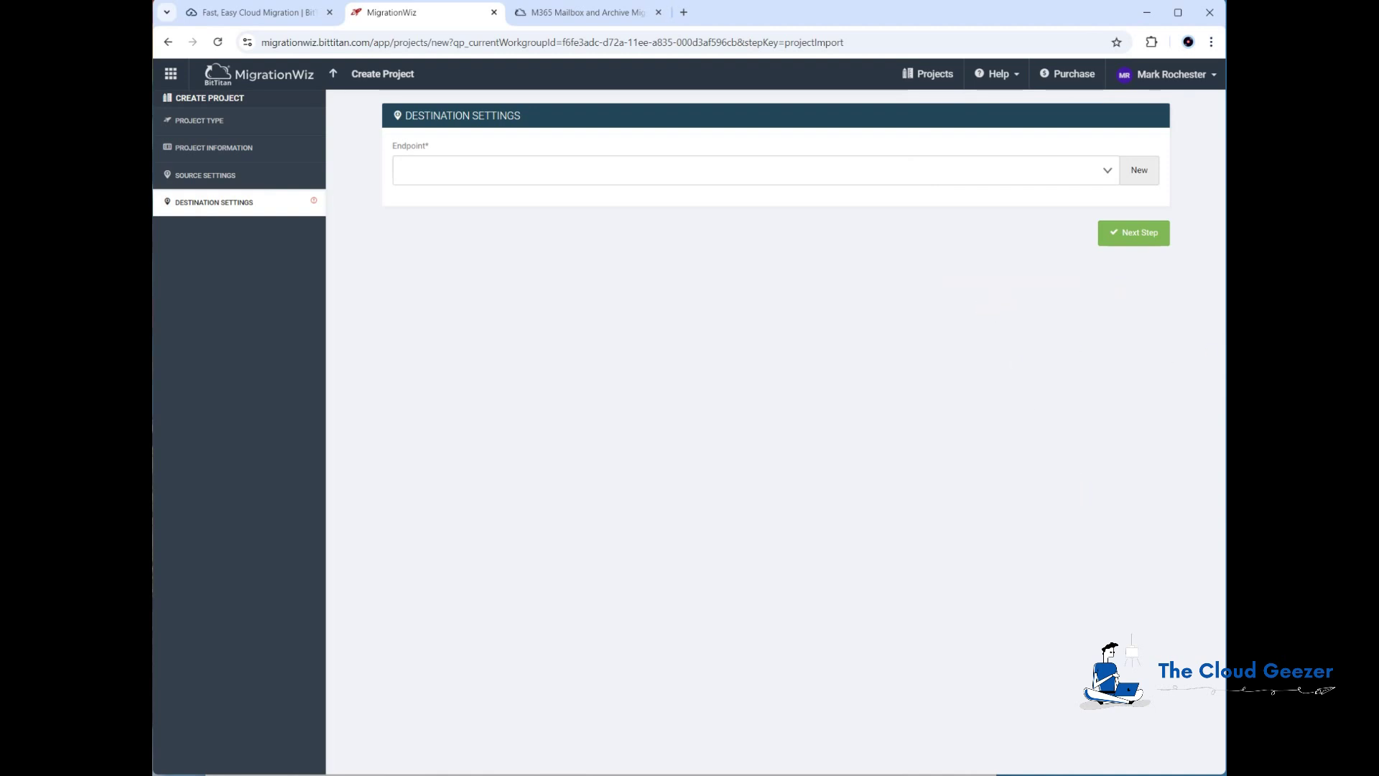
{"action": "left_click", "coordinate": [1139, 171]}
{"action": "left_click", "coordinate": [861, 280]}
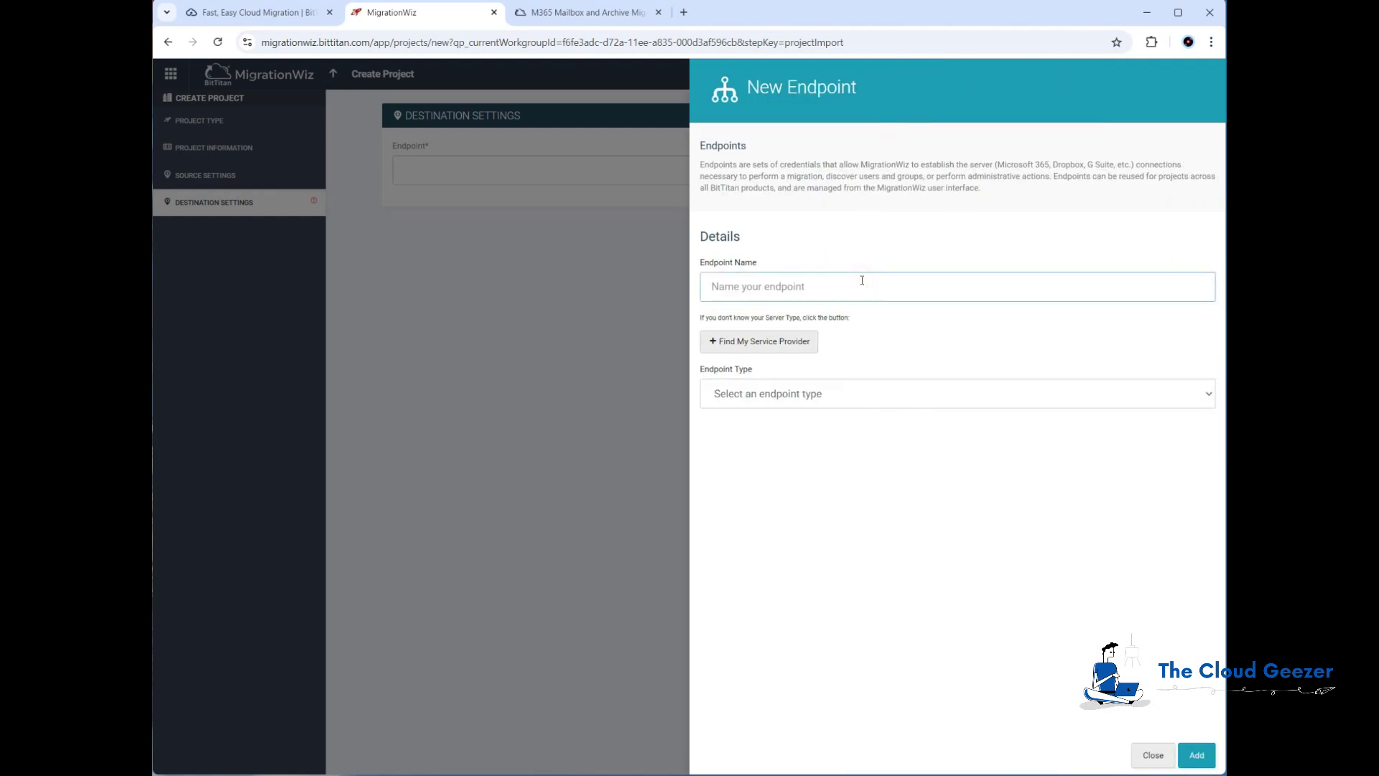
{"action": "type", "text": "Pa"}
{"action": "type", "text": "lanium M365 T"}
{"action": "type", "text": "arget"}
{"action": "left_click", "coordinate": [851, 394]}
{"action": "left_click", "coordinate": [831, 532]}
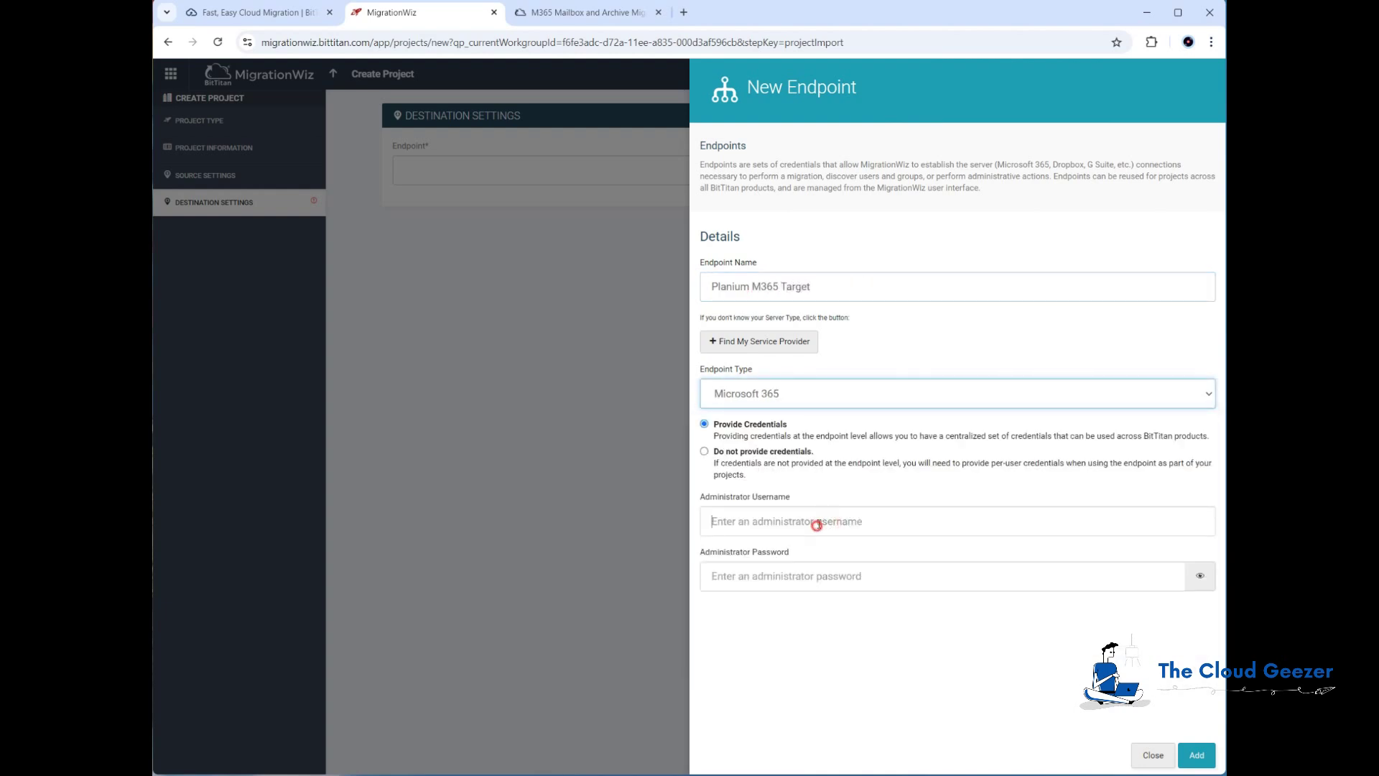
{"action": "left_click", "coordinate": [819, 523]}
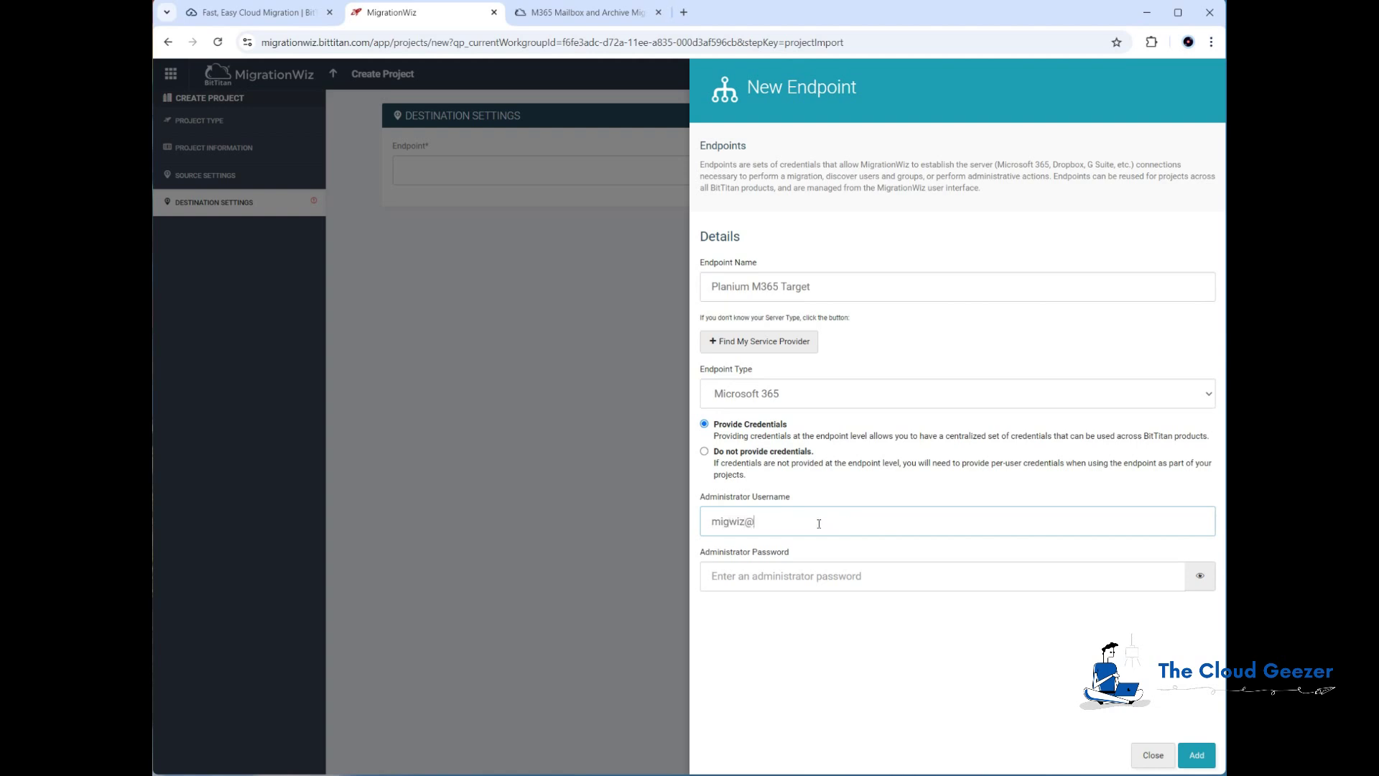
{"action": "left_click", "coordinate": [808, 579]}
{"action": "type", "text": "**"}
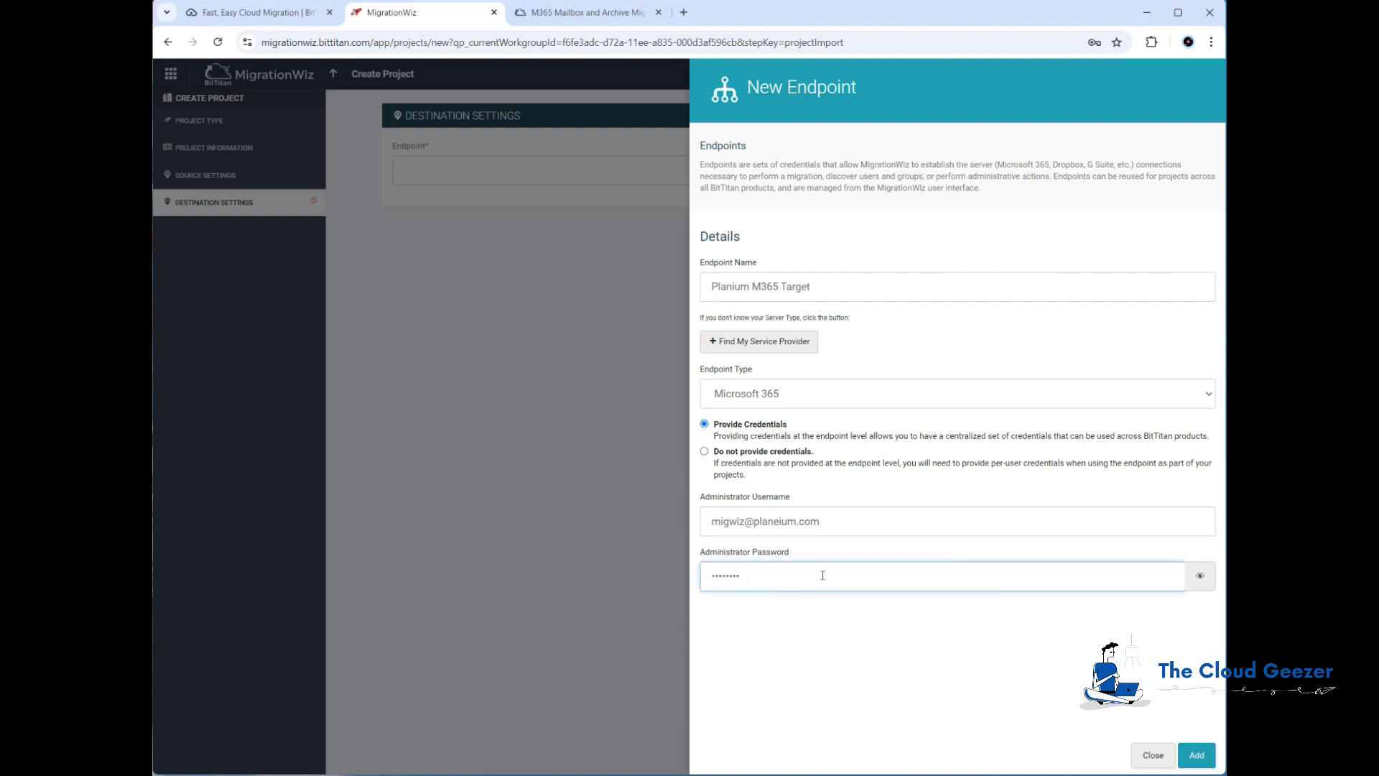
{"action": "left_click", "coordinate": [1195, 754]}
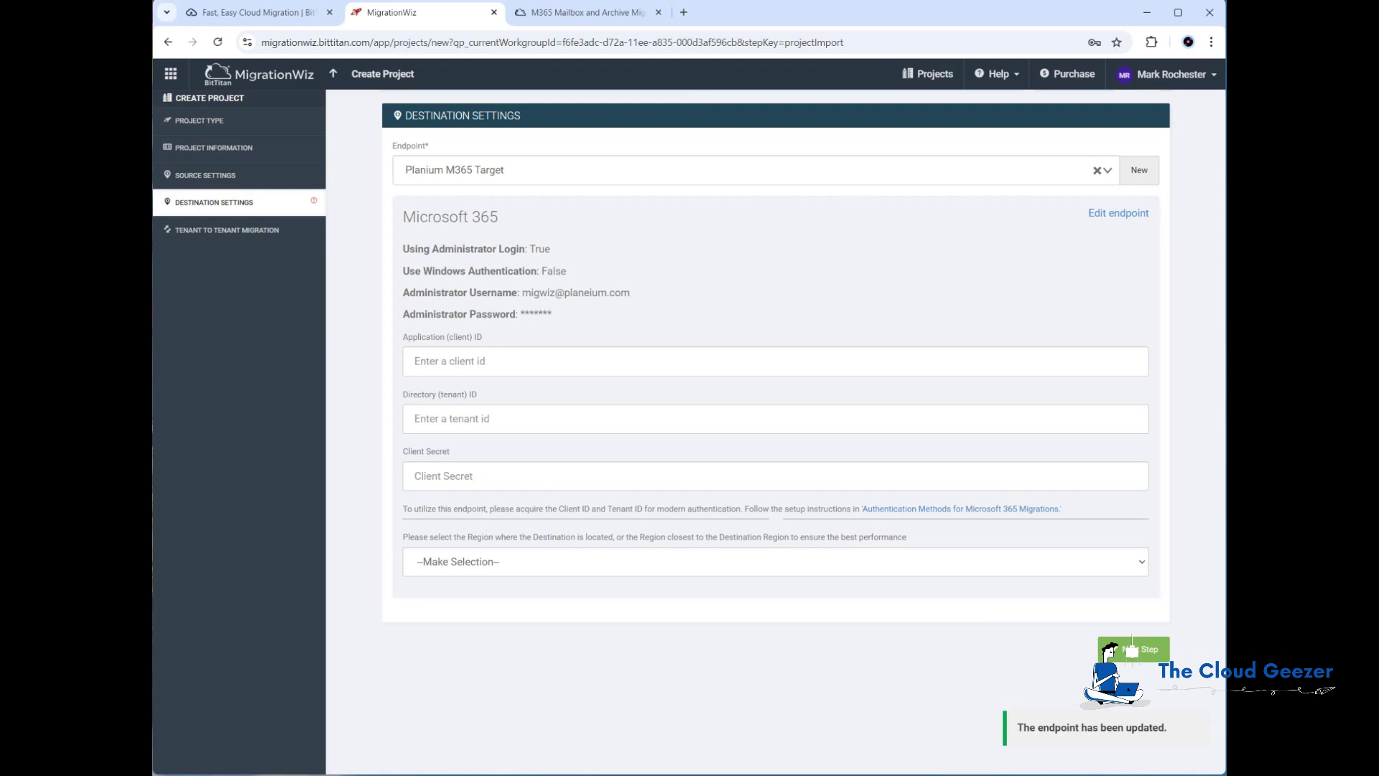
Step: Copy the destination client ID from the notes into the Application (client) ID field
{"action": "key", "text": "alt+Tab"}
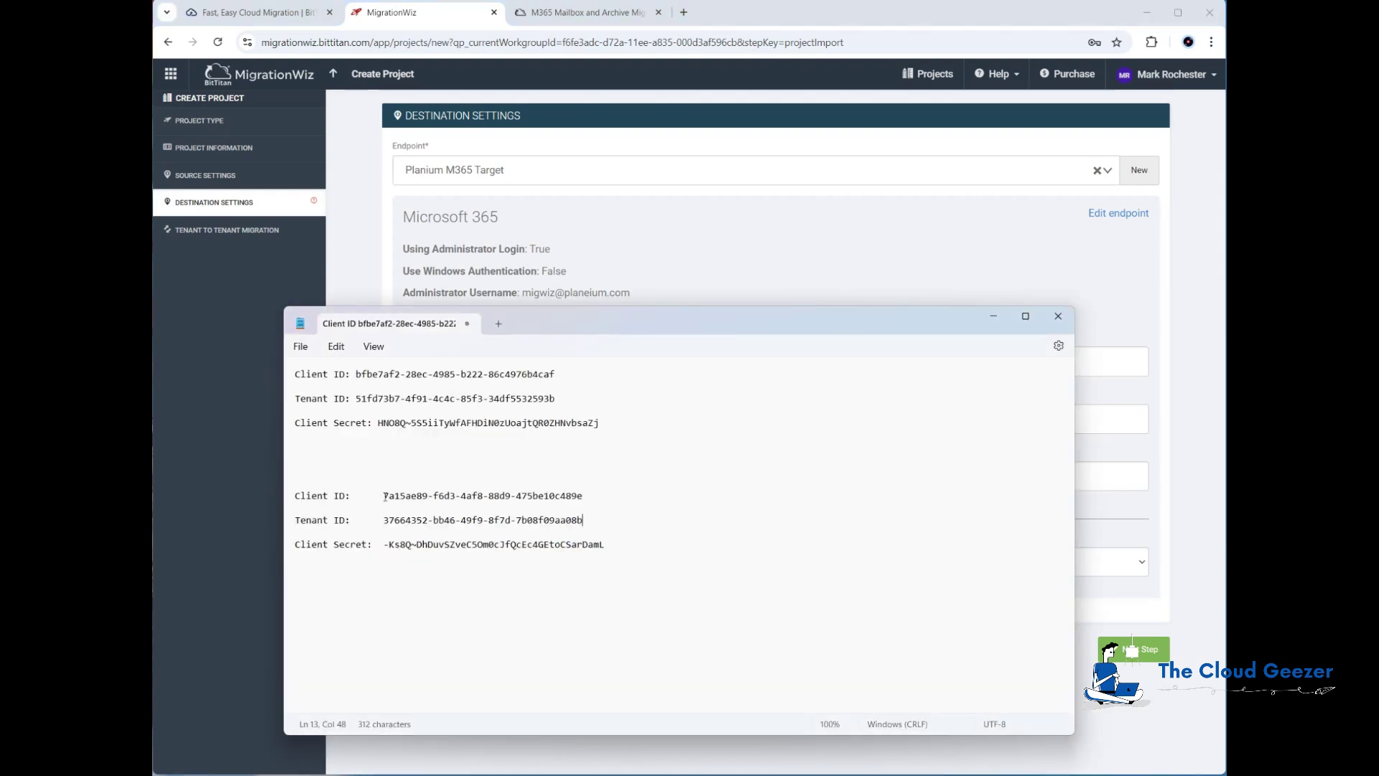
{"action": "left_click_drag", "start_coordinate": [384, 495], "coordinate": [583, 497]}
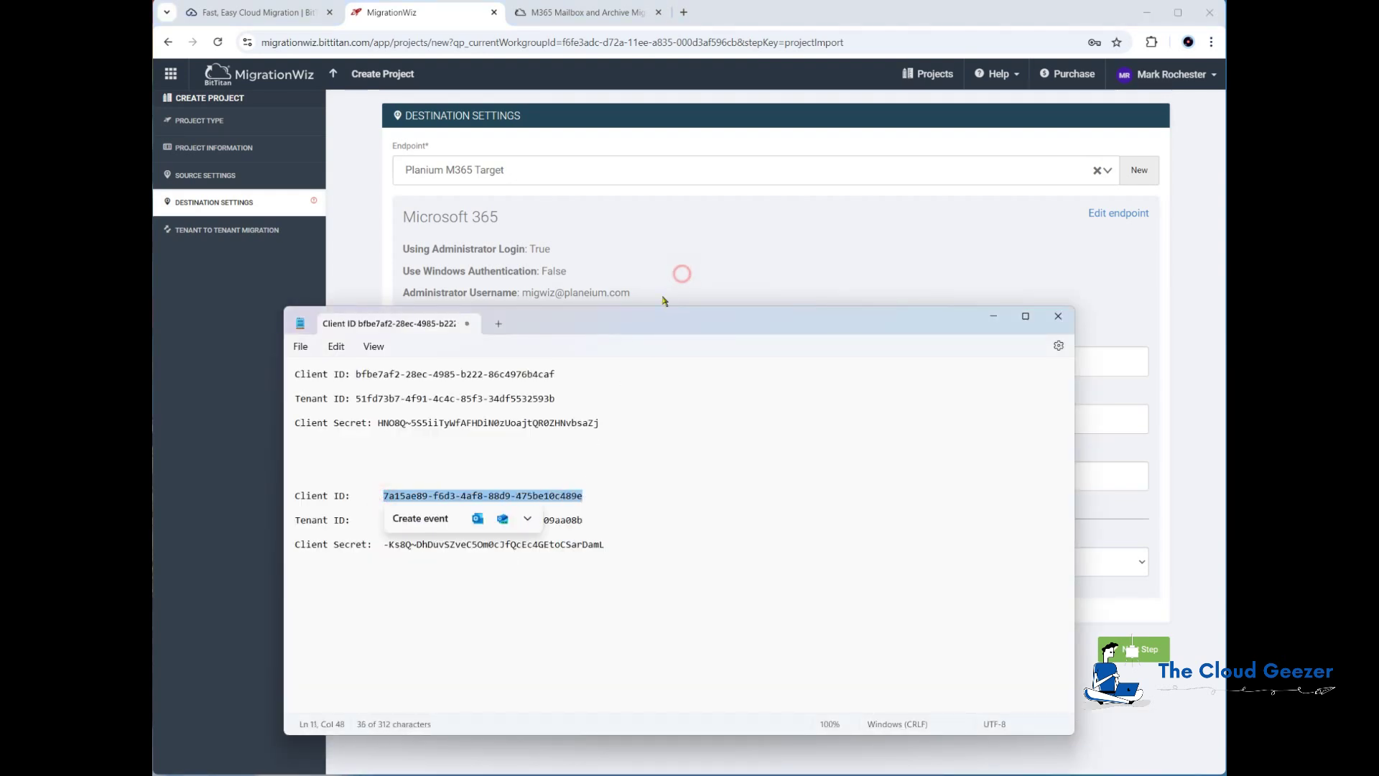
{"action": "key", "text": "ctrl+c"}
{"action": "key", "text": "alt+Tab"}
{"action": "left_click", "coordinate": [606, 362]}
{"action": "key", "text": "ctrl+v"}
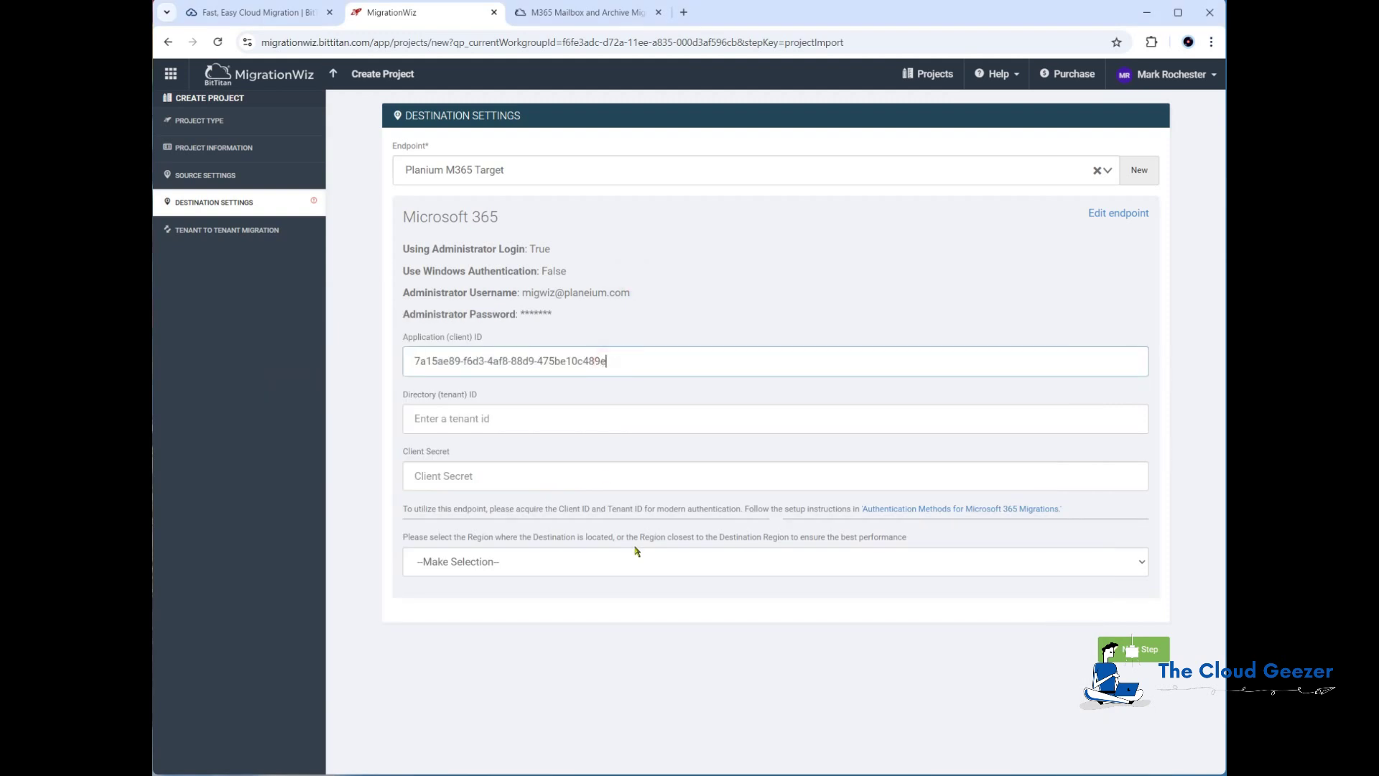
Step: Copy the destination tenant ID, without its trailing line break, into the Directory (tenant) ID field
{"action": "key", "text": "alt+Tab"}
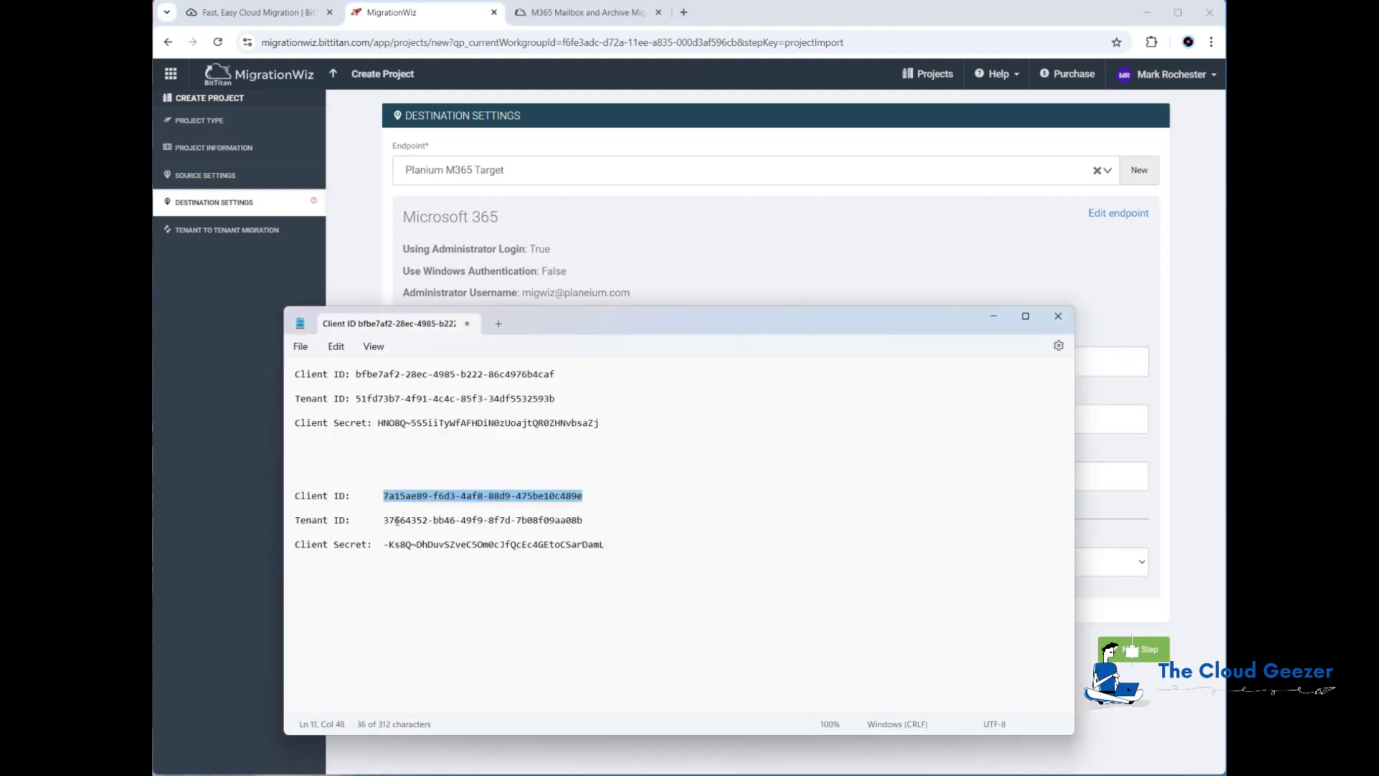
{"action": "left_click_drag", "start_coordinate": [384, 520], "coordinate": [596, 525]}
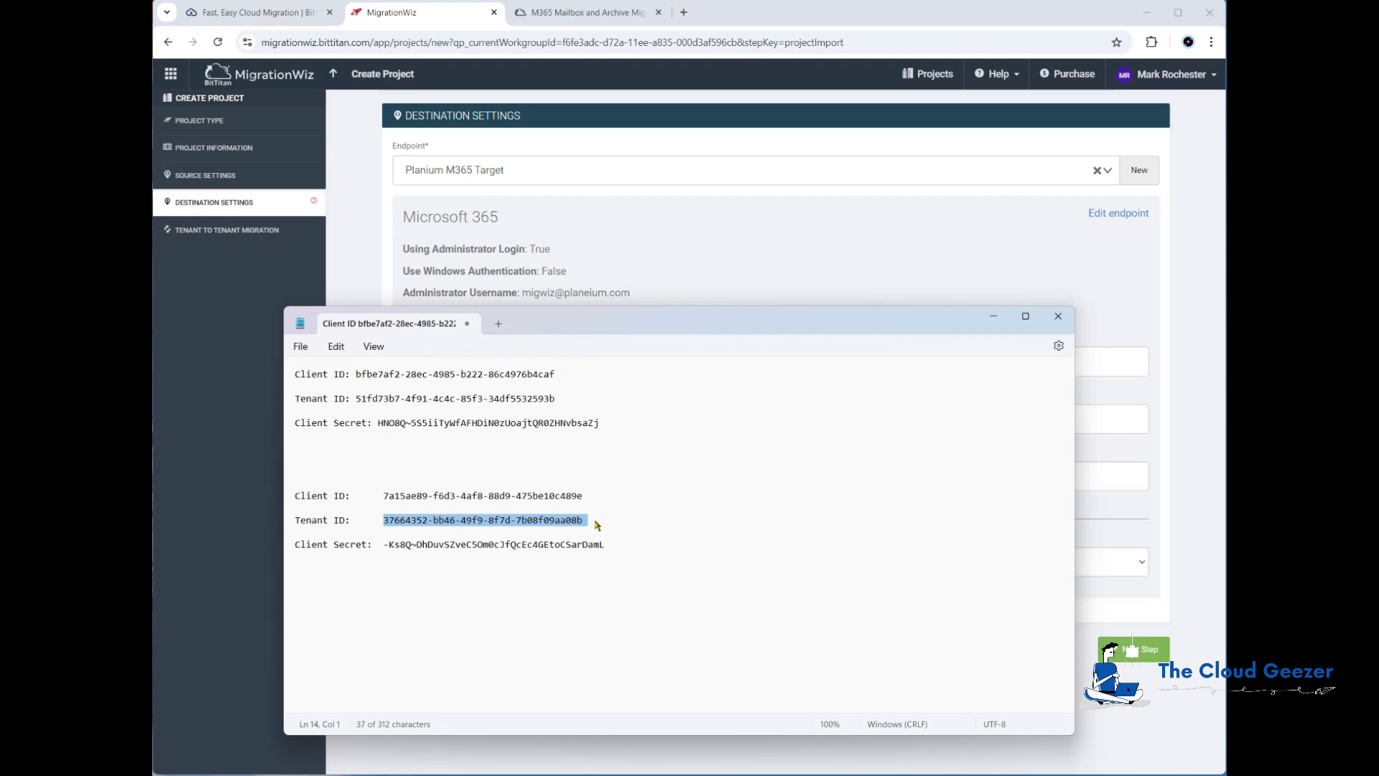
{"action": "key", "text": "shift+Left"}
{"action": "key", "text": "ctrl+c"}
{"action": "key", "text": "alt+Tab"}
{"action": "left_click", "coordinate": [600, 419]}
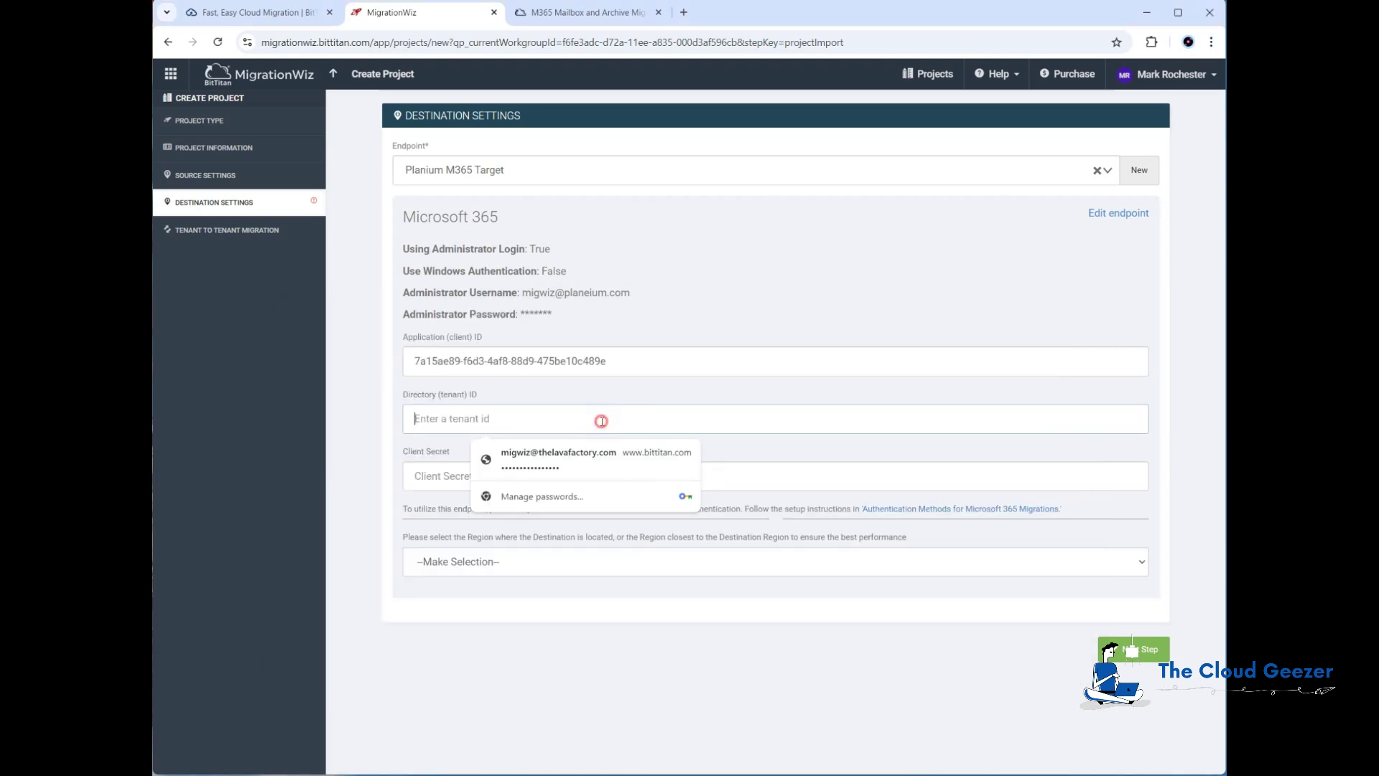
{"action": "key", "text": "ctrl+v"}
Step: Paste the destination client secret and set the region to United States
{"action": "key", "text": "alt+Tab"}
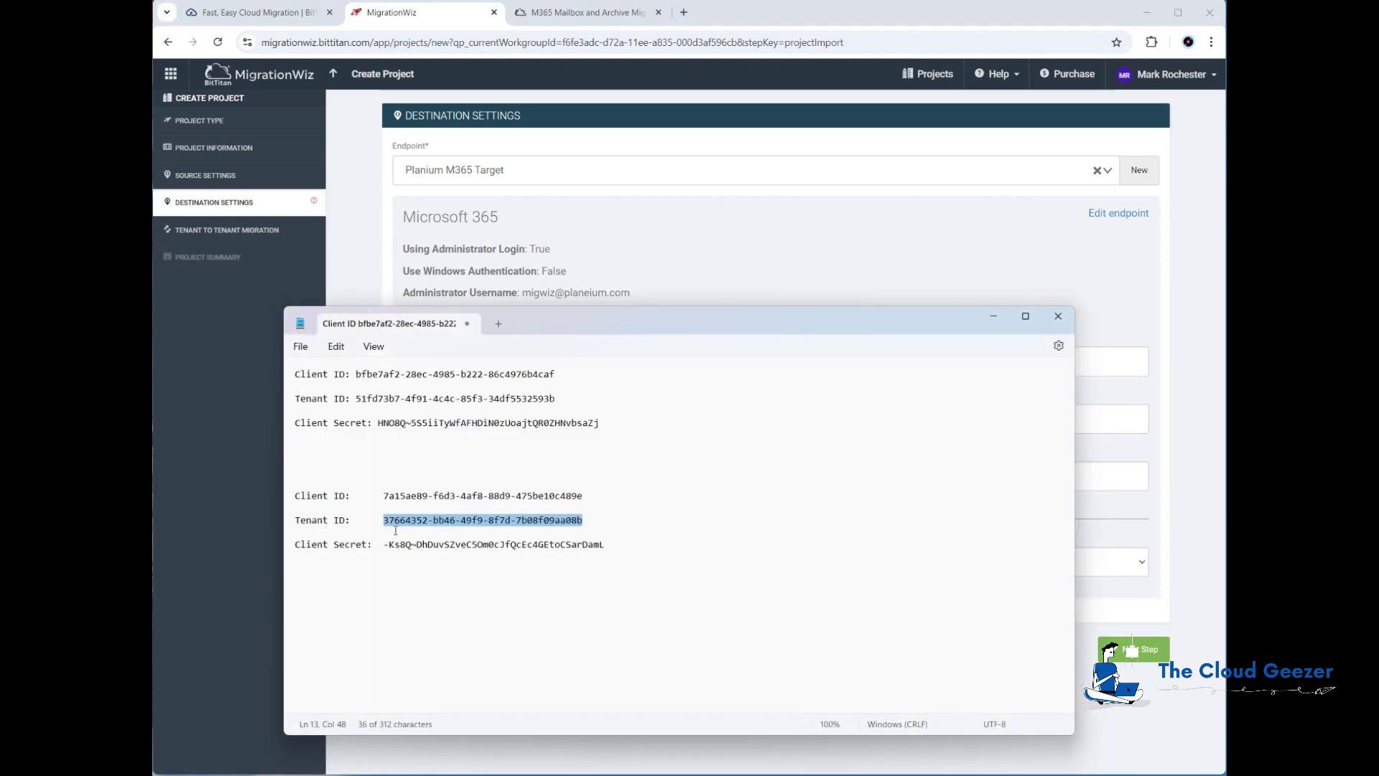
{"action": "left_click_drag", "start_coordinate": [385, 545], "coordinate": [607, 549]}
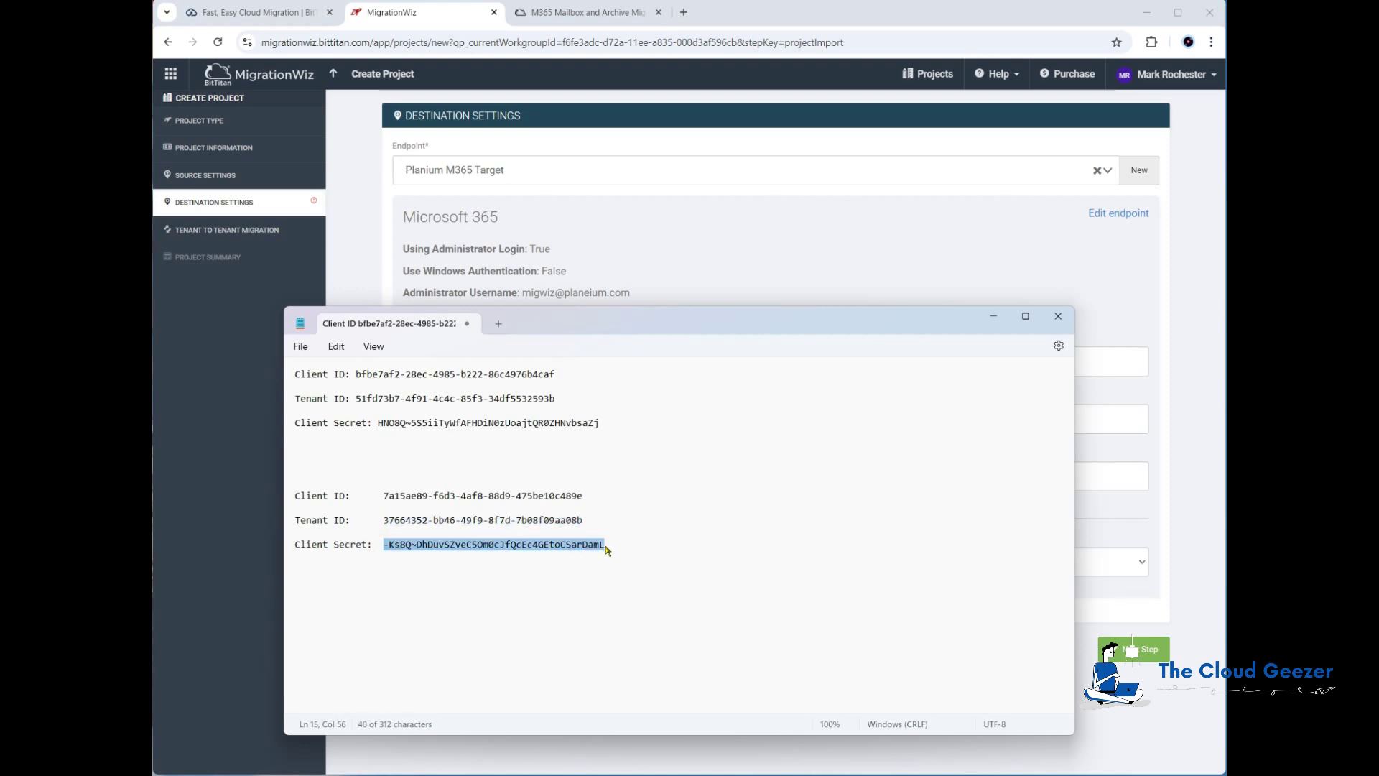
{"action": "key", "text": "ctrl+c"}
{"action": "key", "text": "alt+Tab"}
{"action": "left_click", "coordinate": [560, 475]}
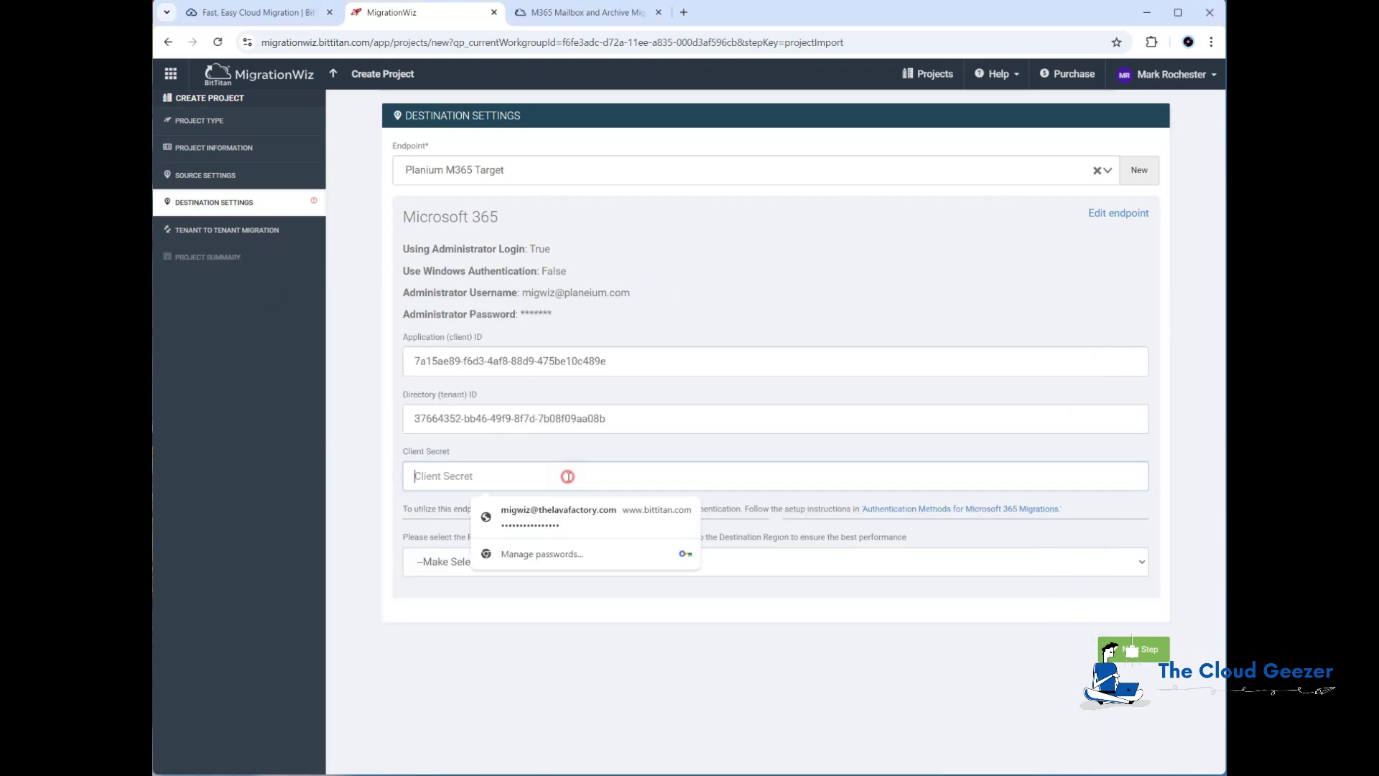
{"action": "key", "text": "ctrl+v"}
{"action": "left_click", "coordinate": [581, 536]}
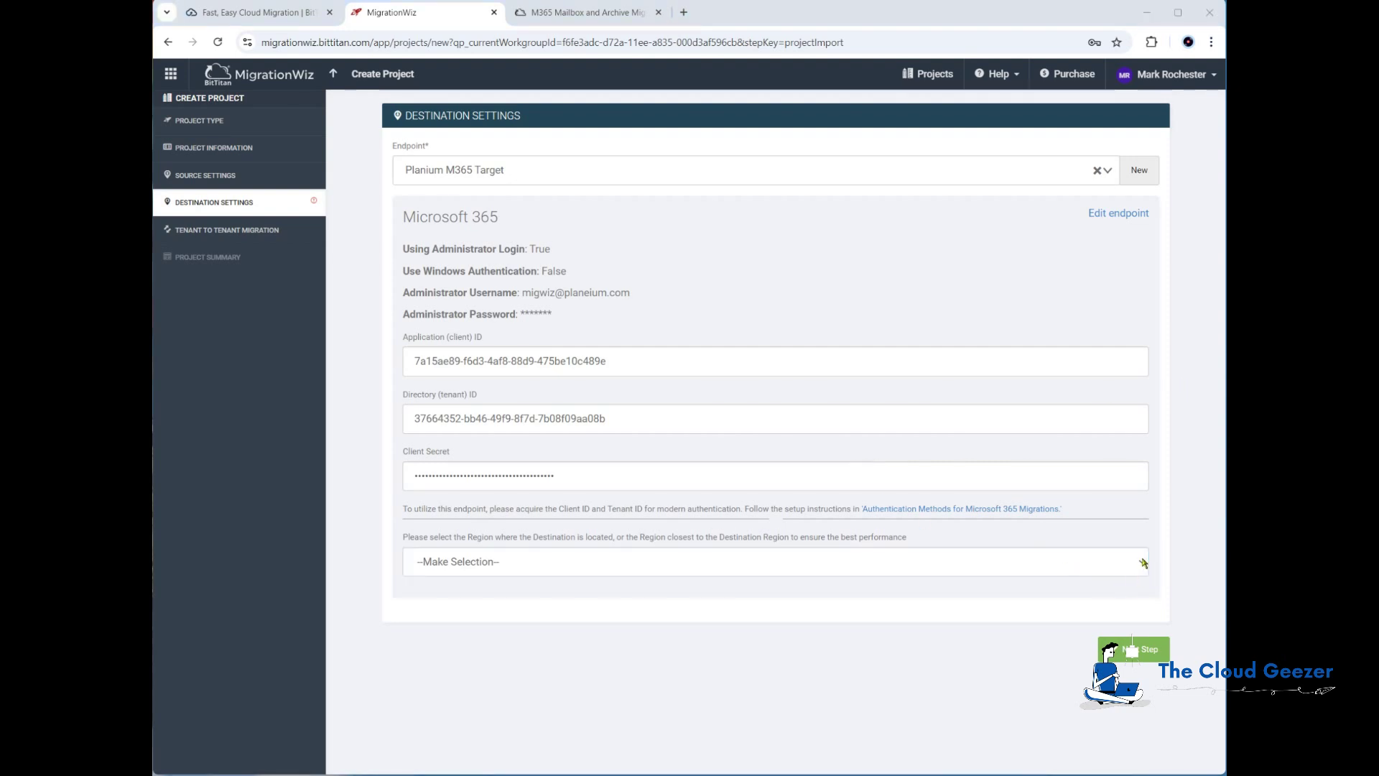
{"action": "left_click", "coordinate": [1143, 563]}
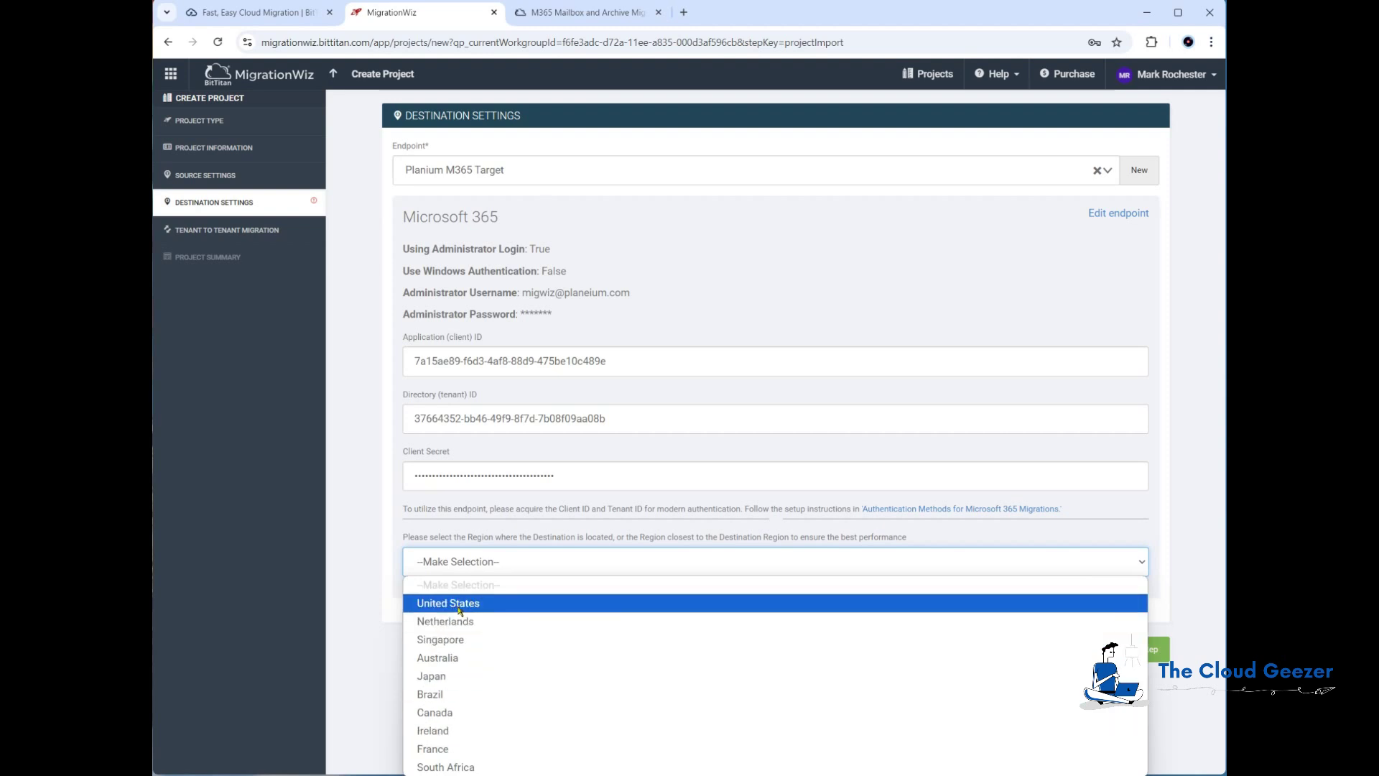
{"action": "left_click", "coordinate": [468, 605]}
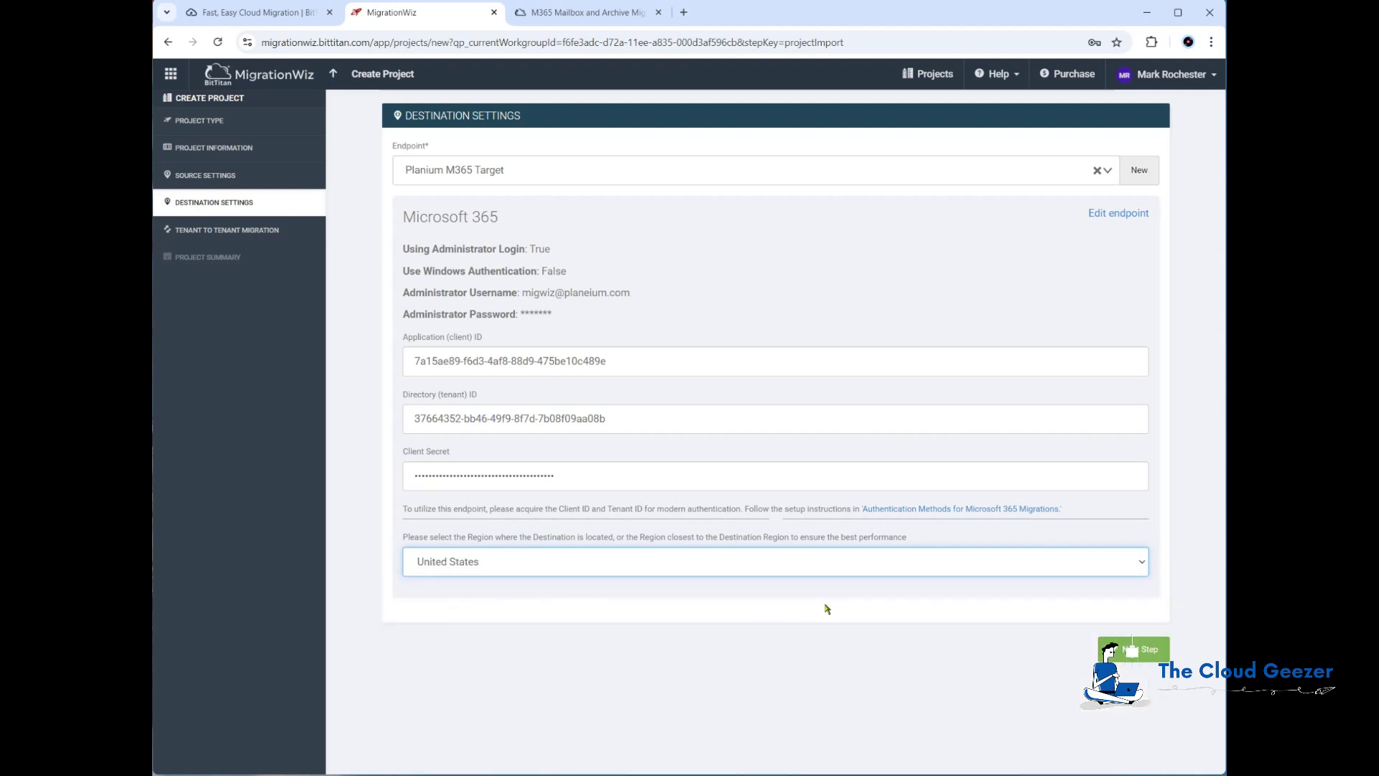
Step: Finish the tenant-to-tenant step and save the CozyMouse Demo project from its summary
{"action": "left_click", "coordinate": [1132, 650]}
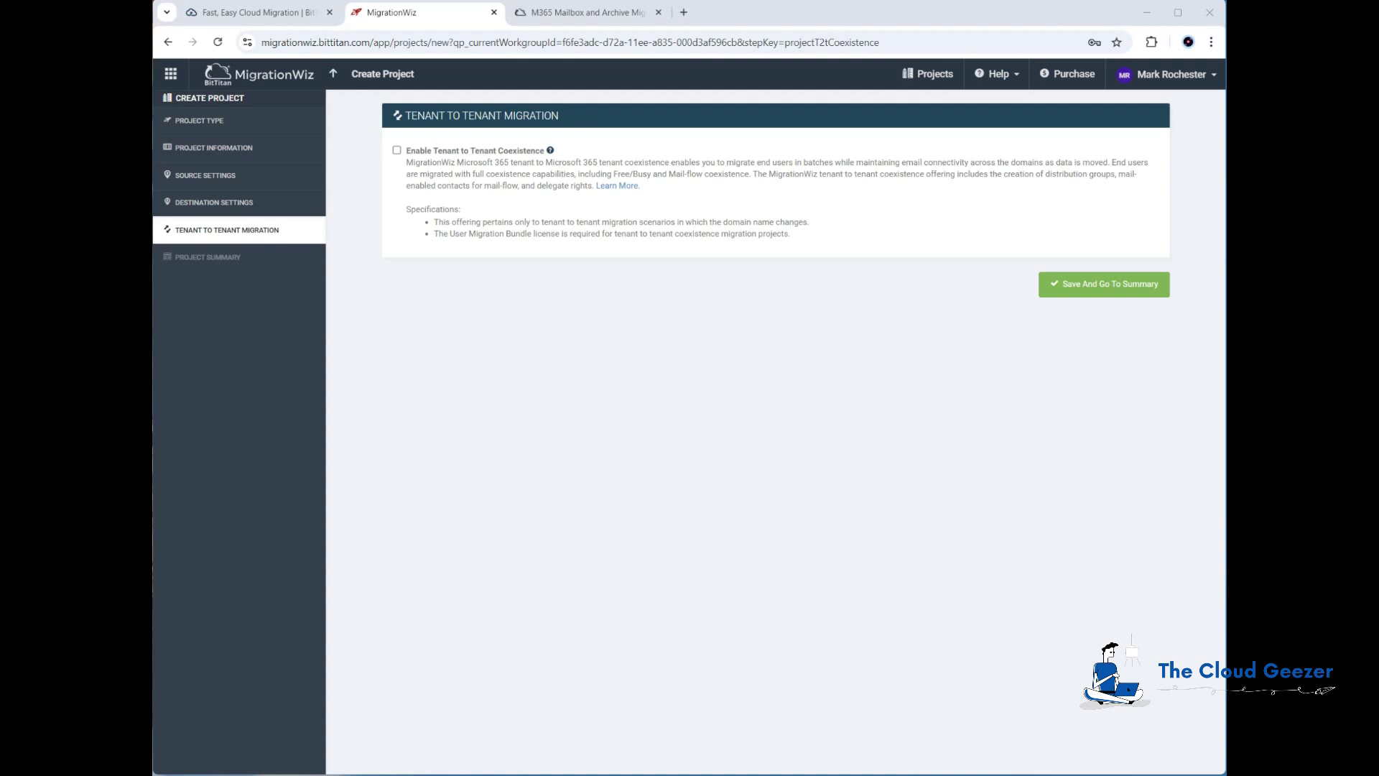
{"action": "left_click", "coordinate": [1091, 284]}
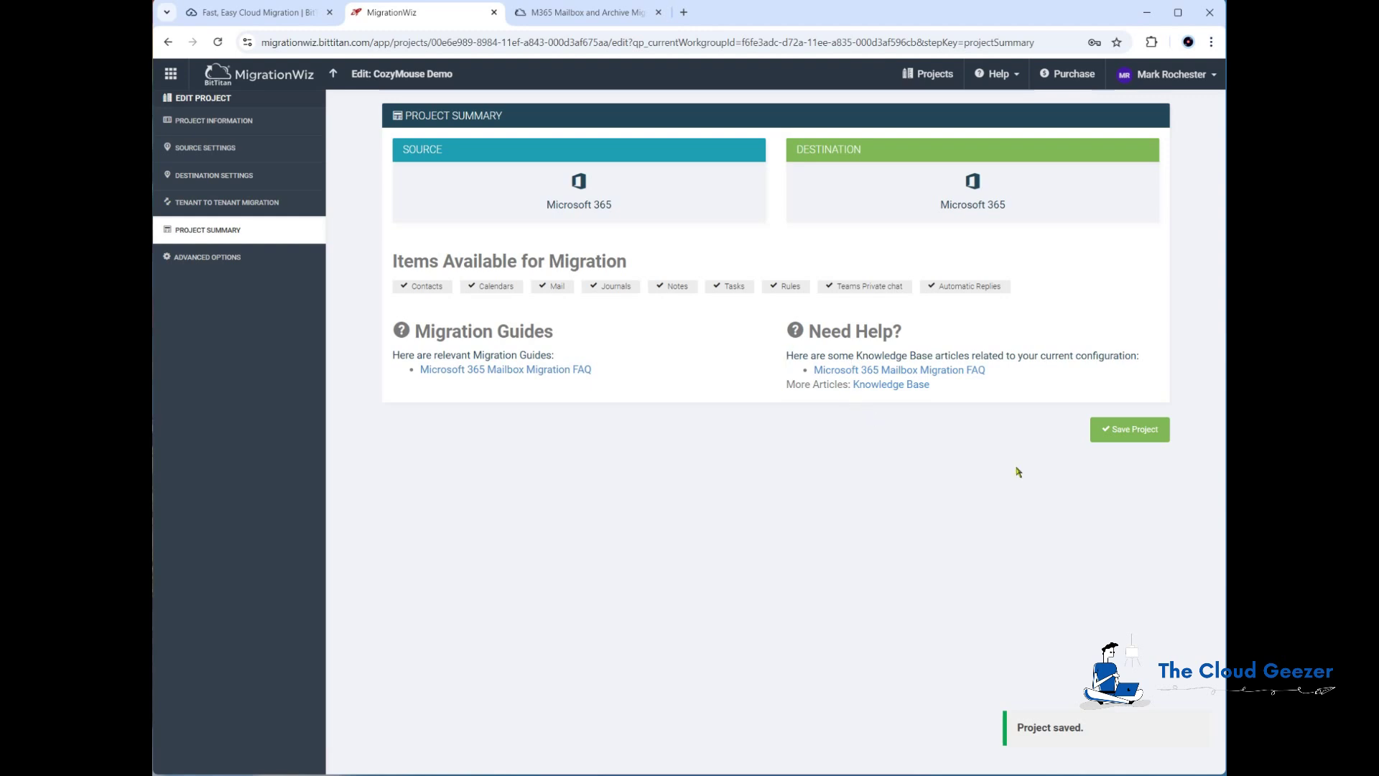
{"action": "left_click", "coordinate": [1119, 429]}
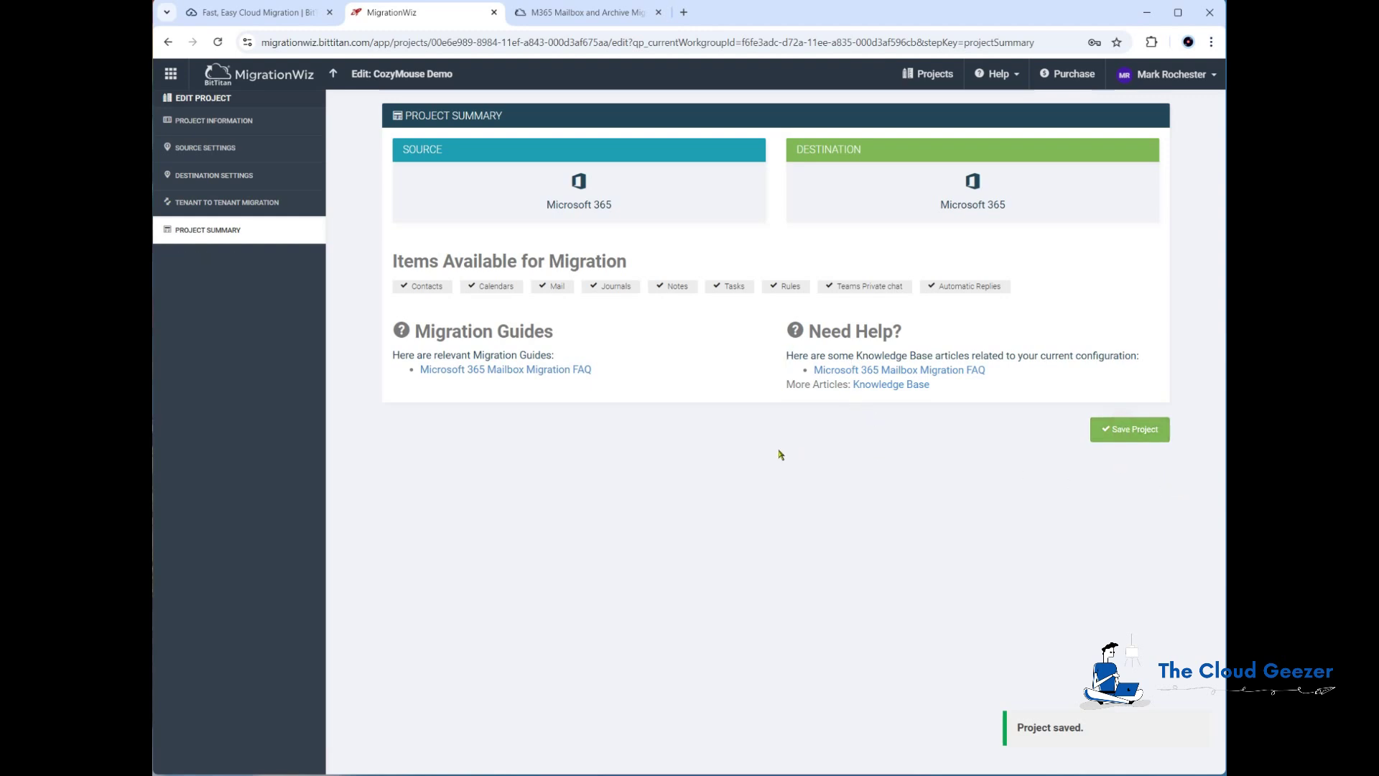